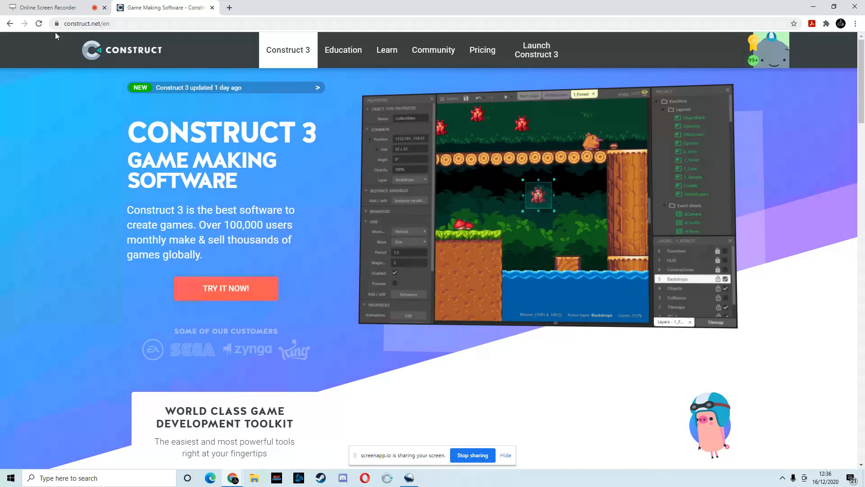
Launch the Construct 3 editor through the free trial page of construct.net and hide the screen-sharing notice
left_click(118, 24)
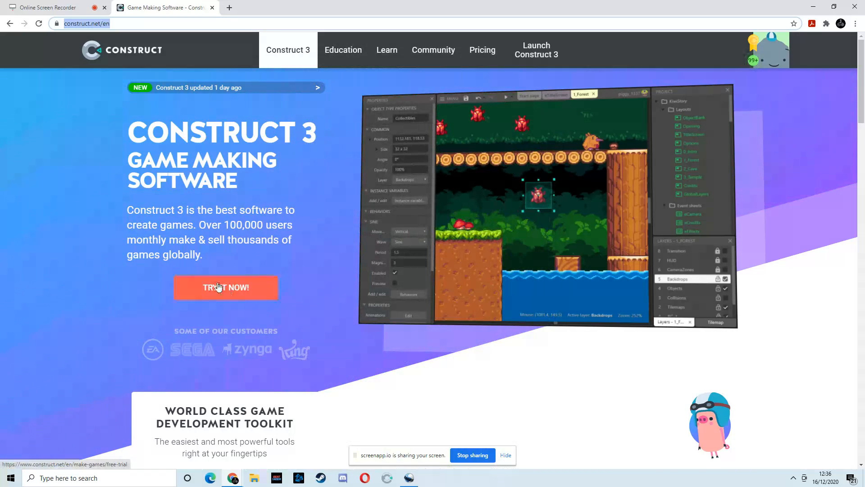
left_click(204, 292)
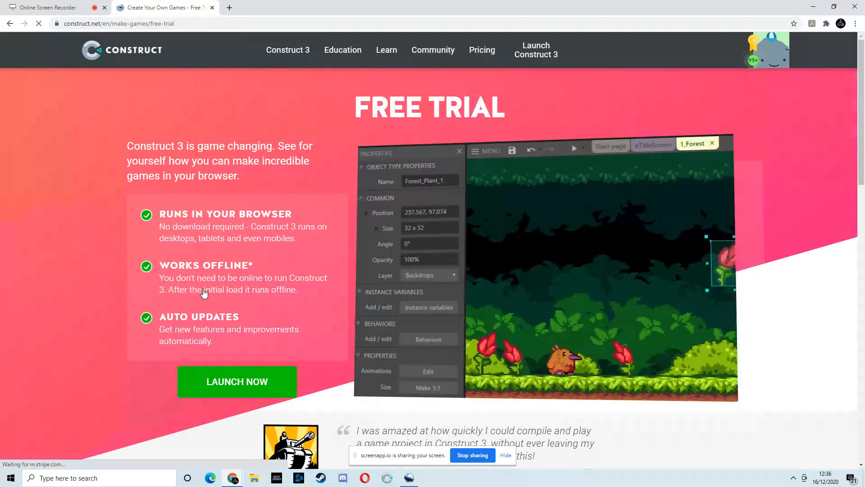
left_click(231, 384)
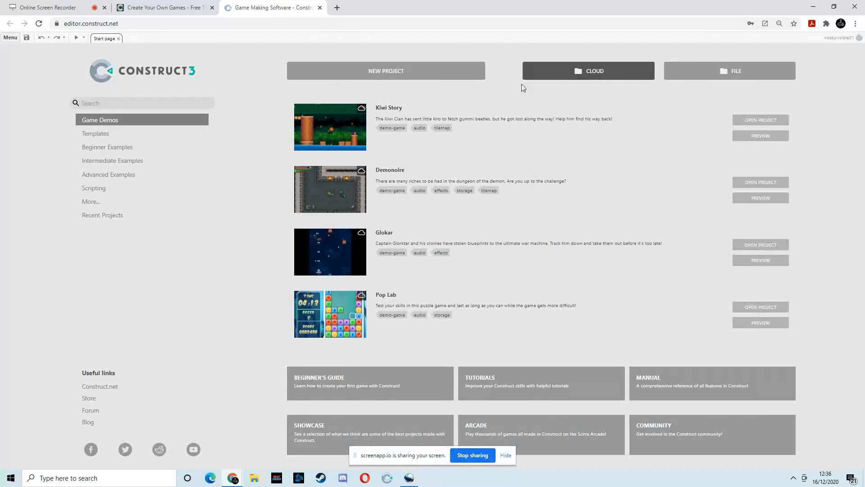
left_click(506, 456)
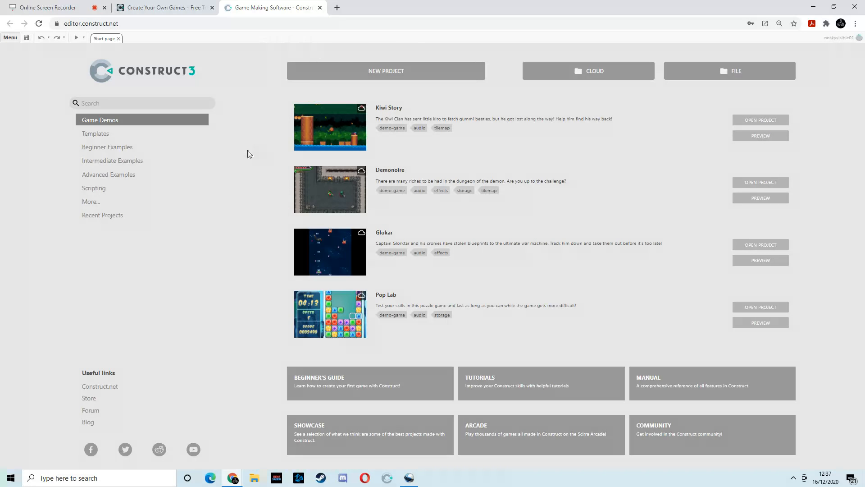
Create a new project named SpaceInvadersClone with the 720p portrait preset
left_click(380, 78)
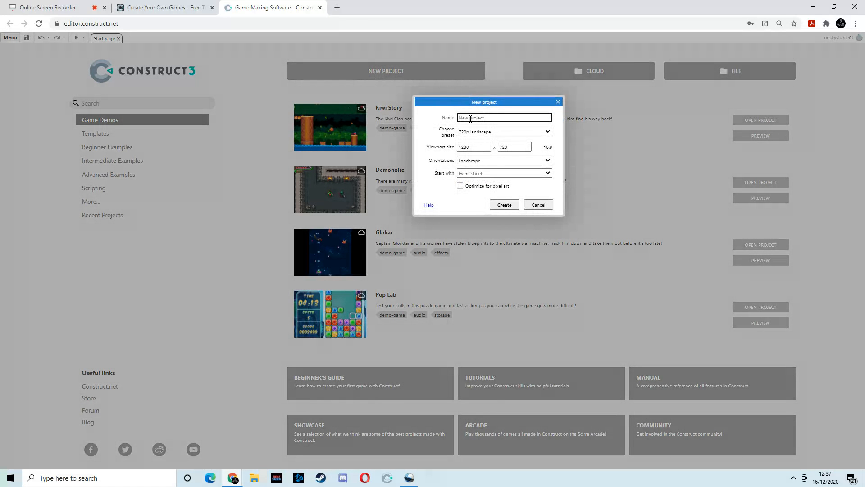
type("SpaceInvaders")
key("BackSpace")
key("BackSpace")
left_click(547, 135)
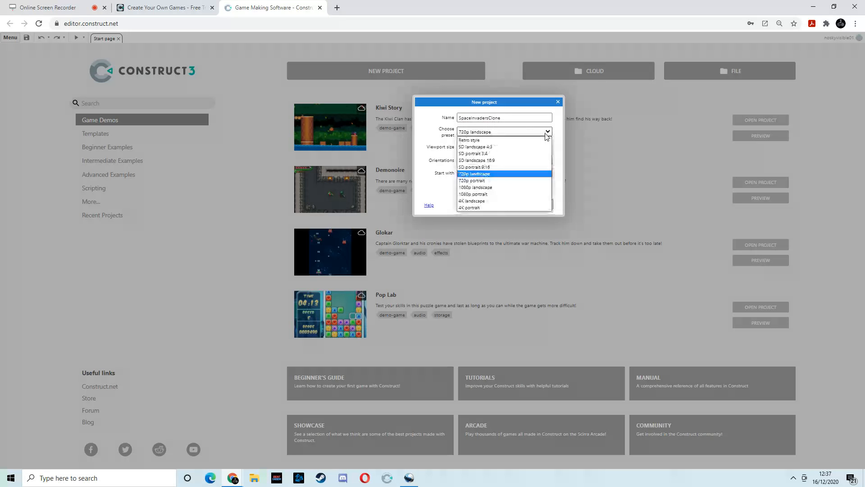
left_click(473, 180)
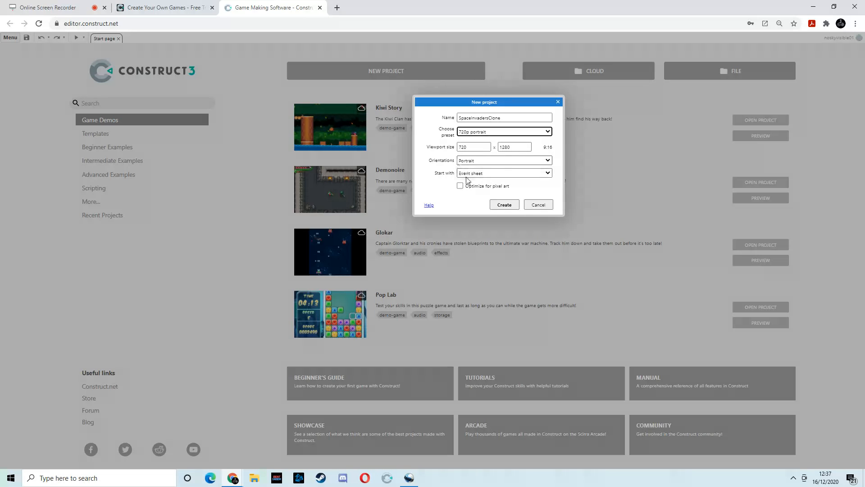
left_click(505, 205)
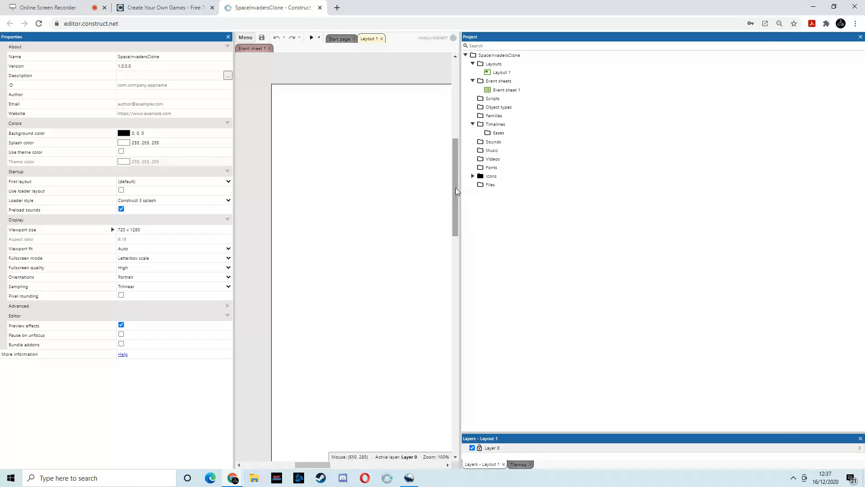
Narrow the project area to enlarge the layout workspace and bring the layout into view
left_click_drag(455, 190, 771, 190)
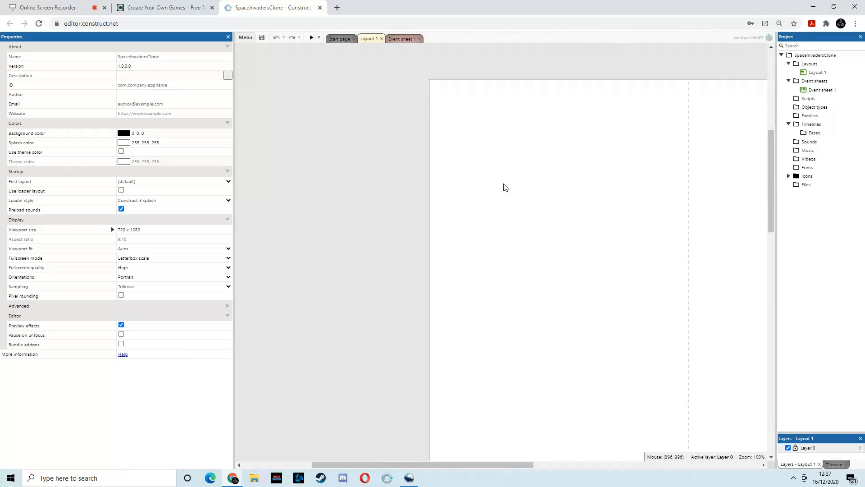
scroll(511, 189, "down", 6, "ctrl")
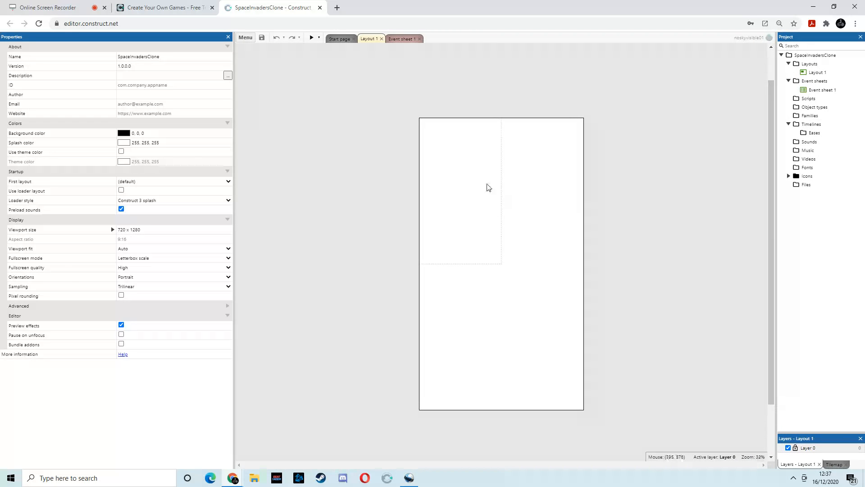
scroll(488, 187, "up", 3, "ctrl")
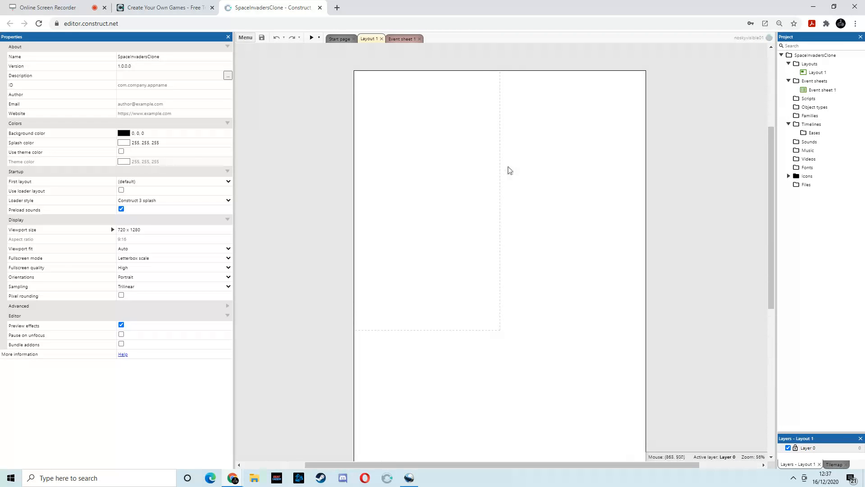
mouse_move(497, 463)
left_mouse_down()
mouse_move(521, 465)
mouse_move(492, 465)
left_mouse_up()
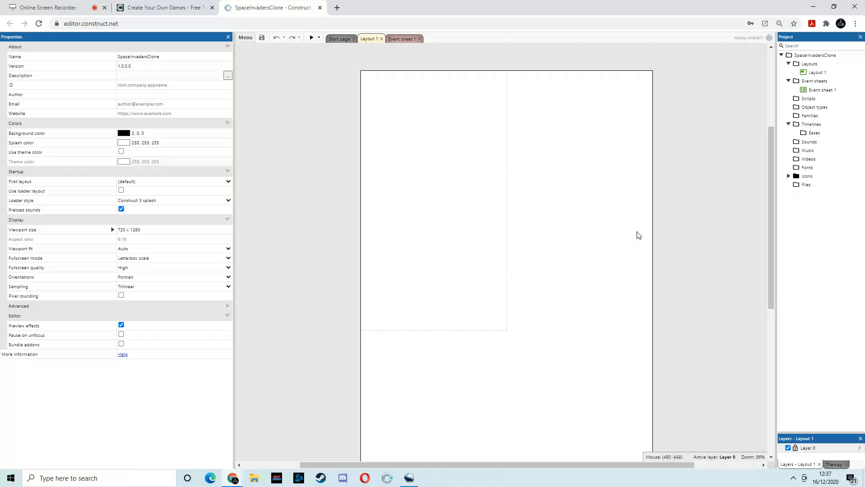
Insert a new Sprite object inside the dashed viewport area of Layout 1
right_click(423, 186)
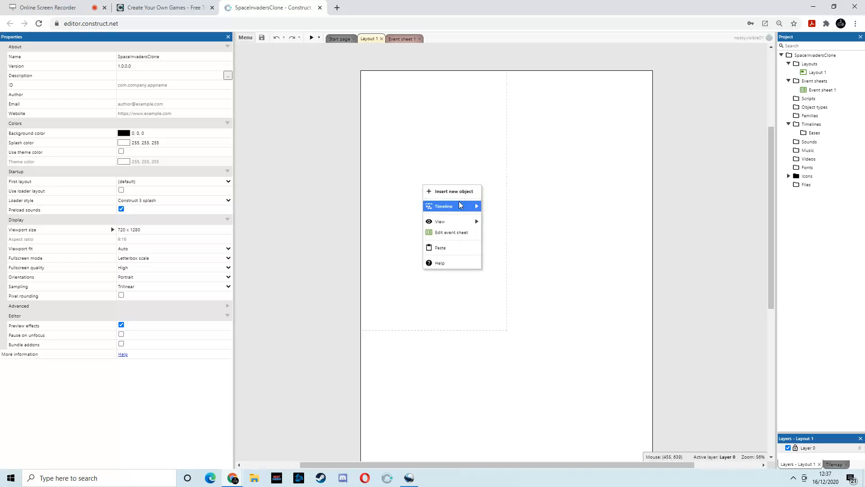
left_click(455, 192)
scroll(528, 204, "down", 3)
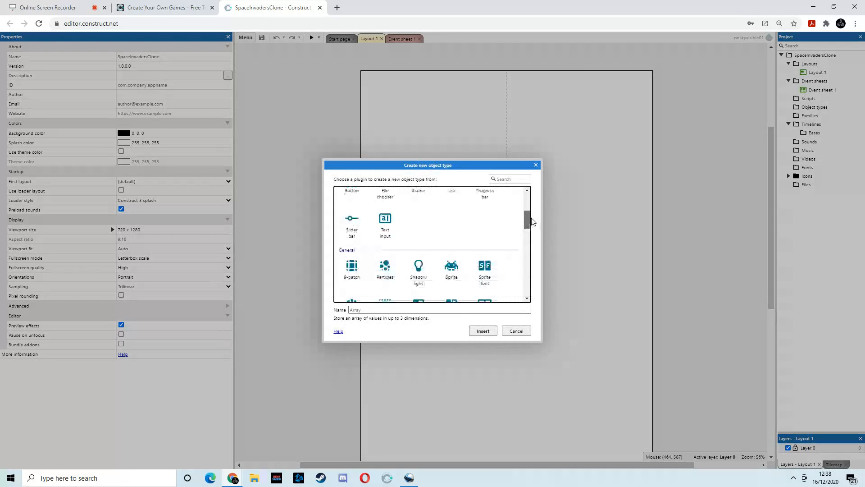
double_click(448, 255)
left_click(440, 163)
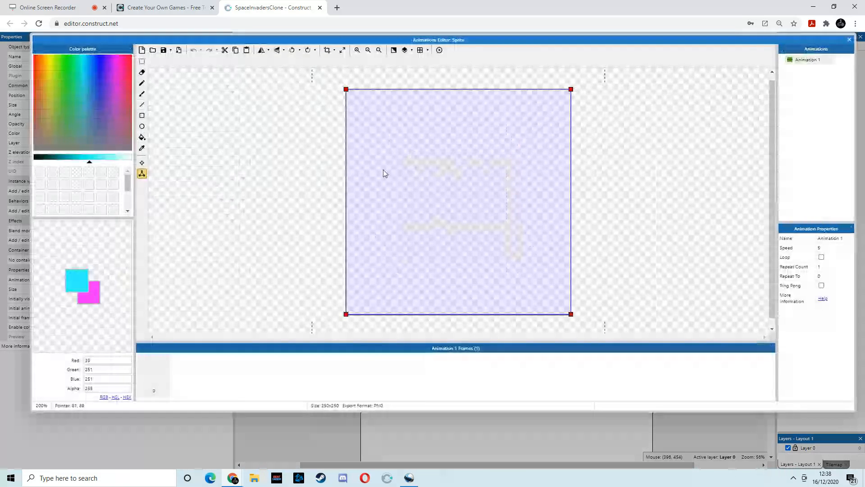
Fill the sprite's whole image with green and close the Animations Editor
left_click(67, 74)
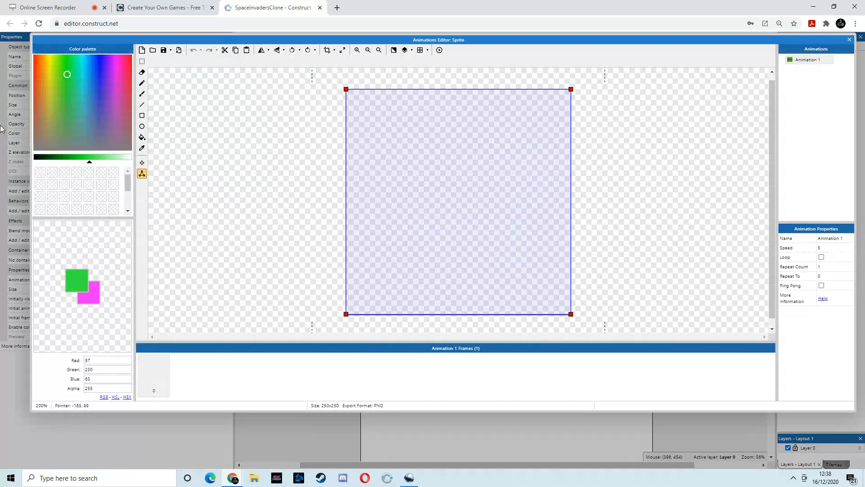
left_click(142, 137)
left_click(423, 187)
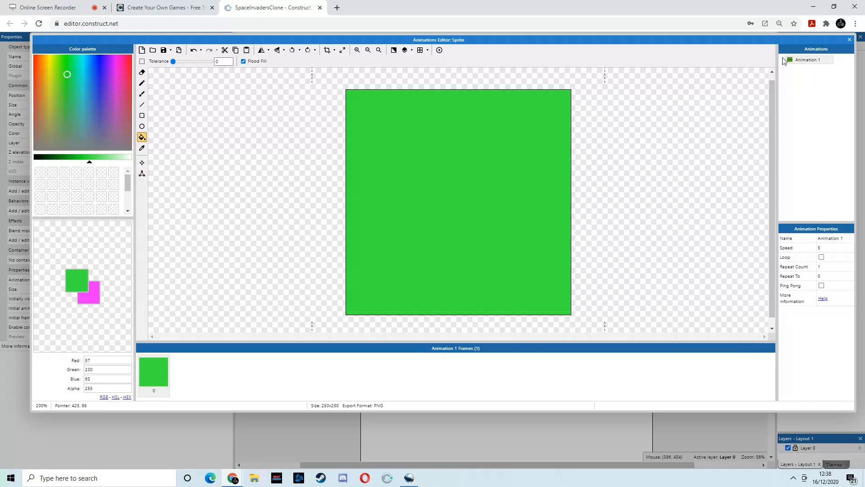
left_click(849, 40)
Position the green sprite at about 328, 395 within the dashed viewport area and preview the layout
left_click_drag(436, 144, 421, 151)
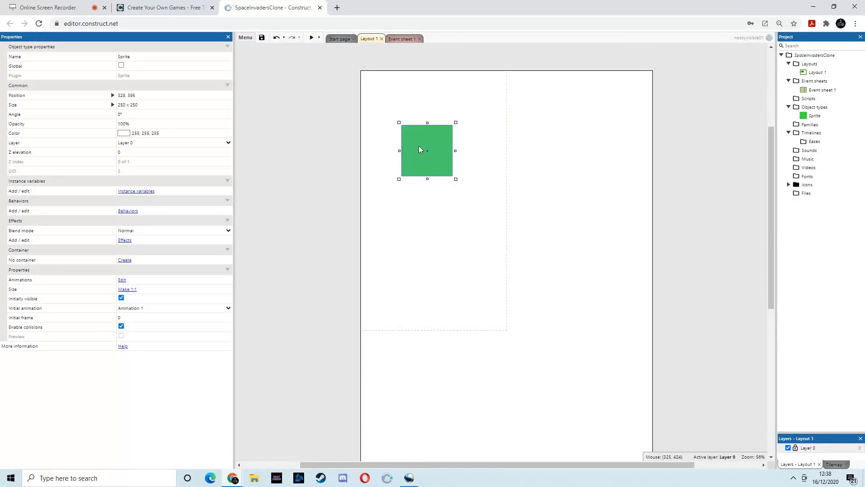
left_click(312, 38)
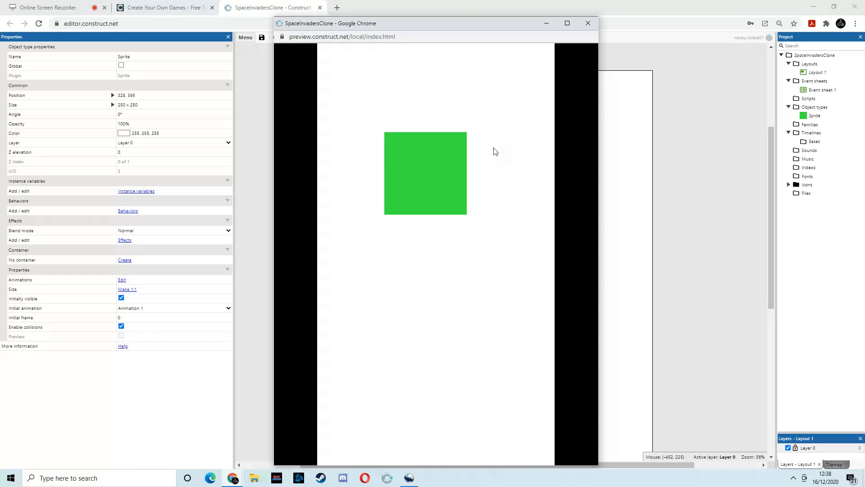
left_click(589, 25)
Move the green sprite to about 1075, 371, outside the dashed viewport area, and preview the layout
left_click_drag(450, 147, 573, 141)
left_click(315, 38)
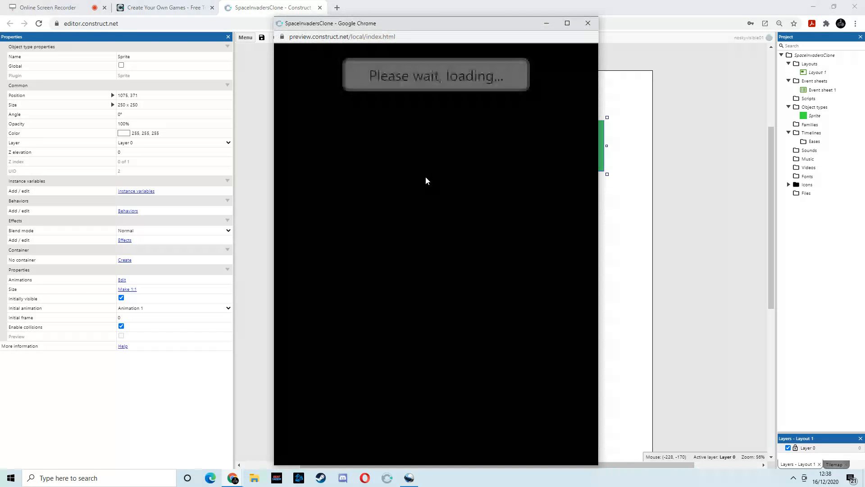
left_click(588, 22)
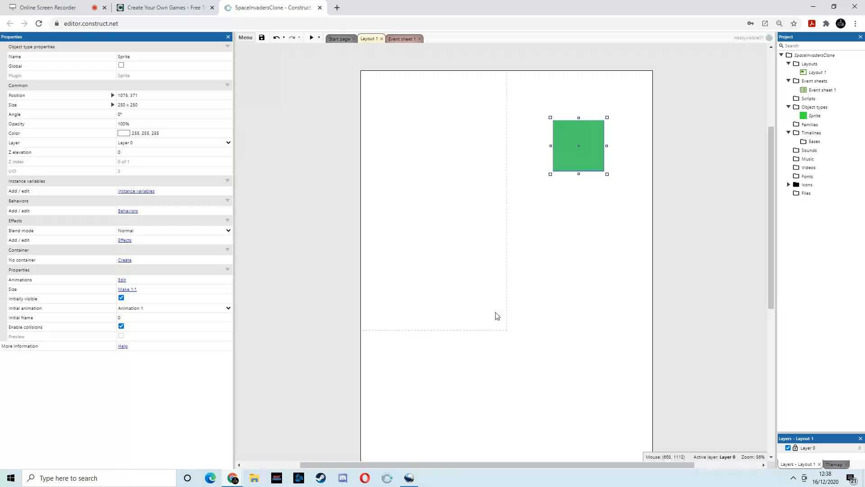
Delete the green sprite from the layout and remove its Sprite object type from the project
left_click_drag(570, 140, 549, 162)
key("Delete")
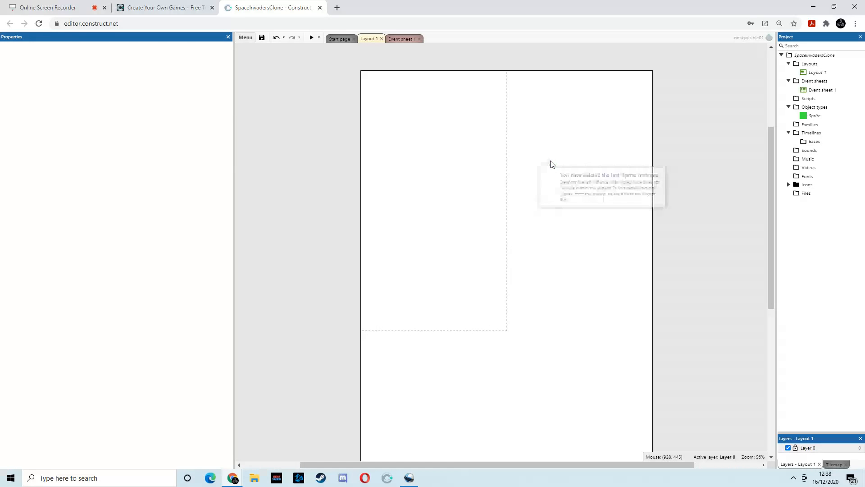
left_click(814, 116)
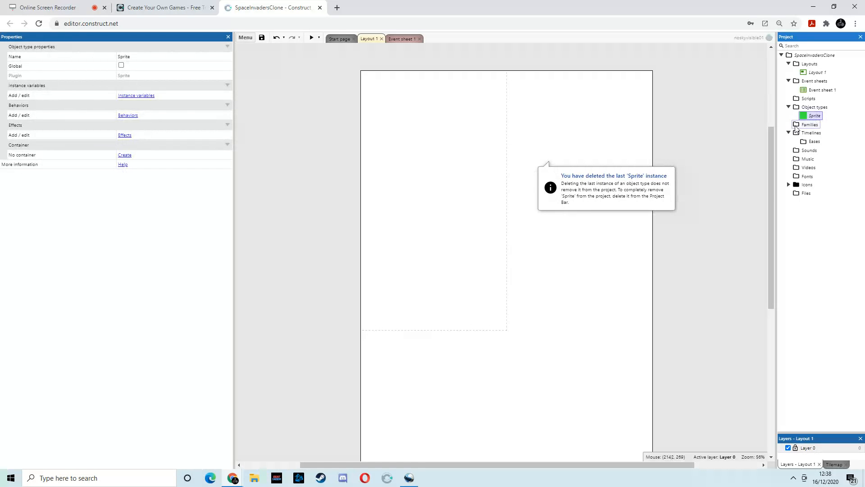
key("Delete")
left_click(315, 266)
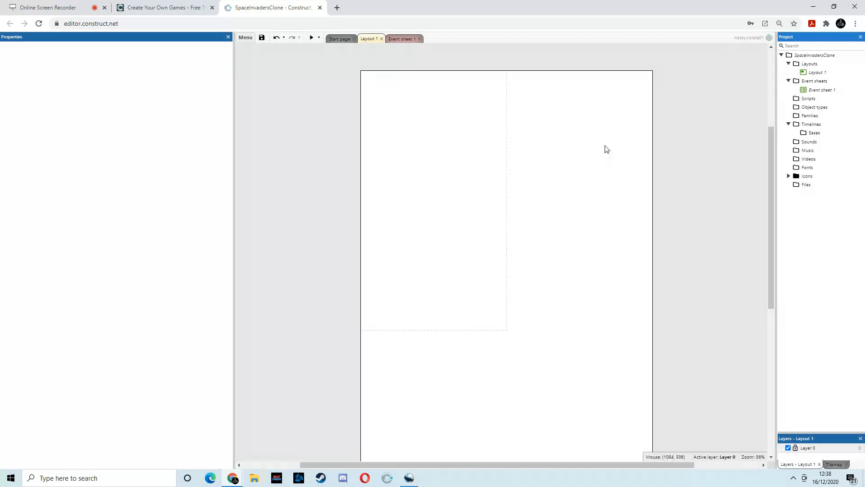
scroll(551, 144, "down", 3, "ctrl")
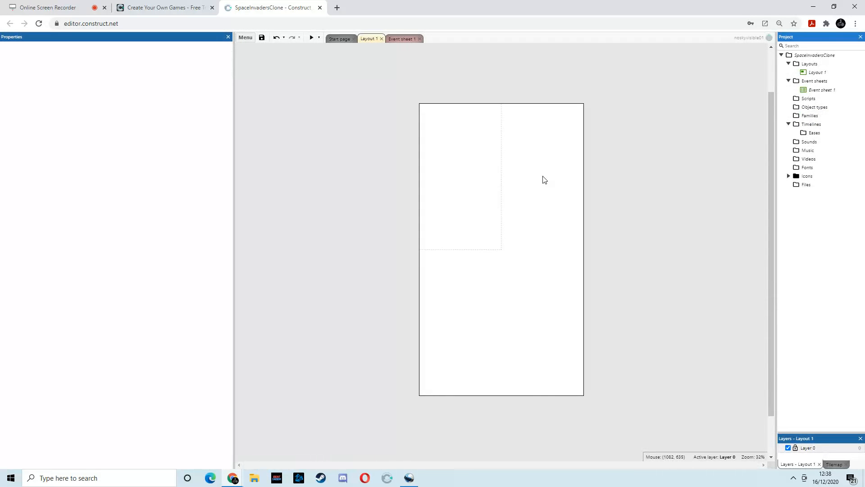
scroll(544, 179, "up", 3, "ctrl")
left_click_drag(771, 162, 771, 154)
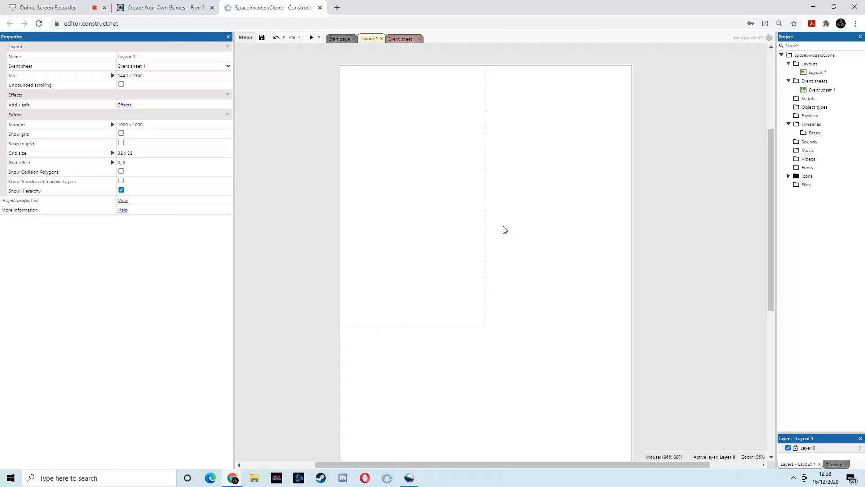
scroll(491, 228, "down", 5, "ctrl")
scroll(493, 228, "up", 4, "ctrl")
scroll(495, 228, "down", 1, "ctrl")
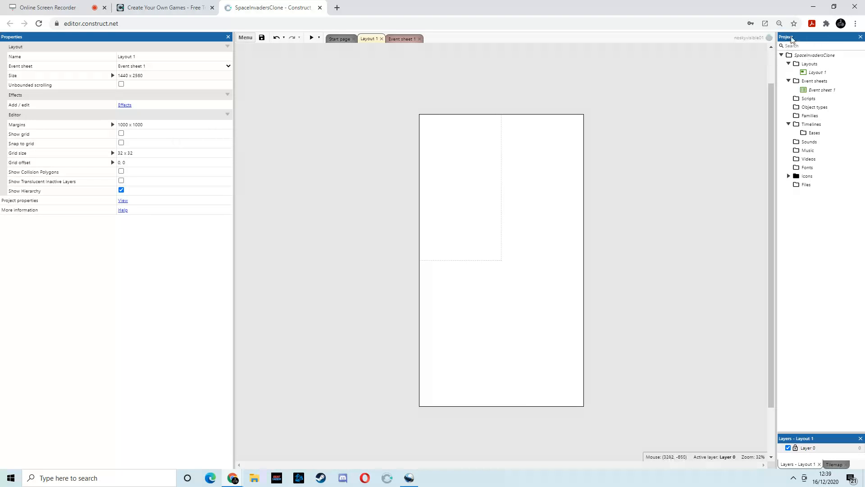
Copy the viewport size value from the SpaceInvadersClone project's properties
left_click(811, 55)
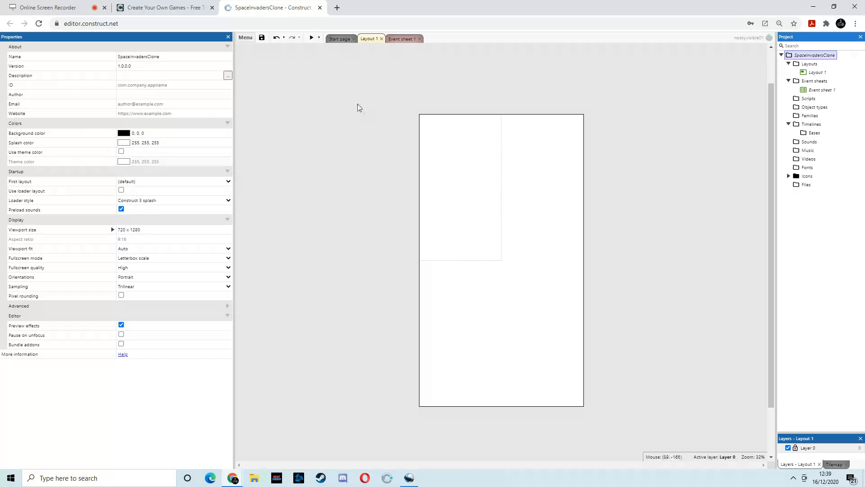
left_click(140, 231)
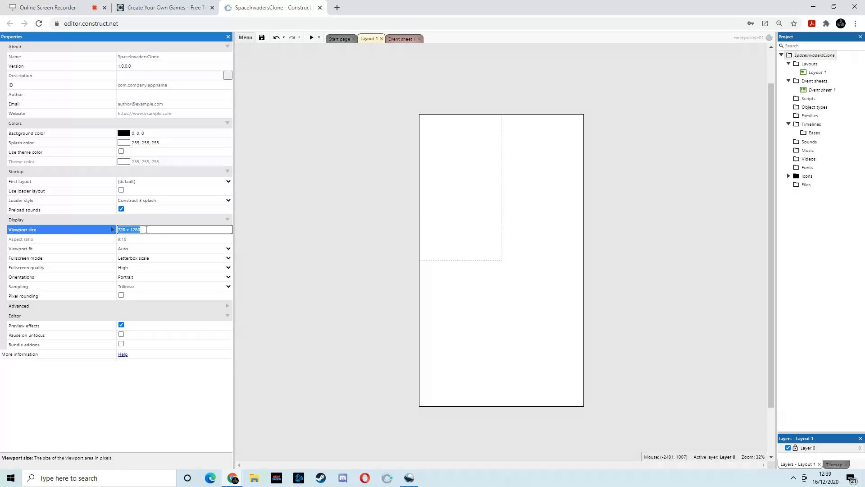
right_click(134, 229)
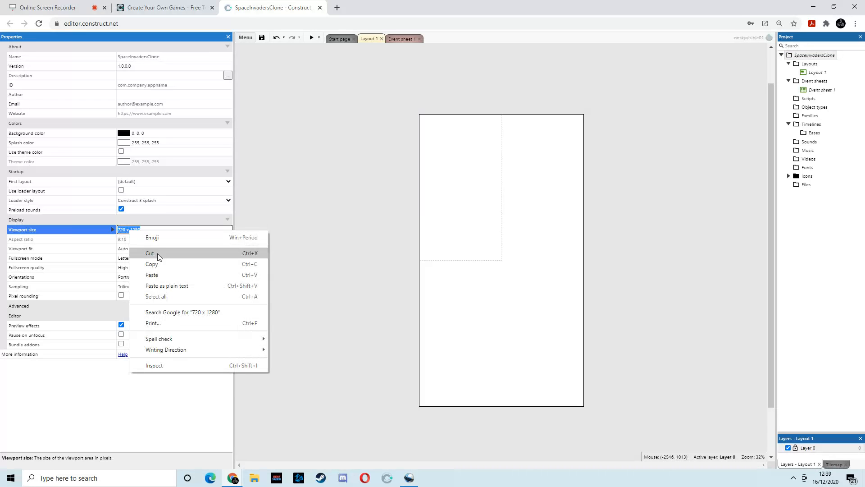
left_click(157, 267)
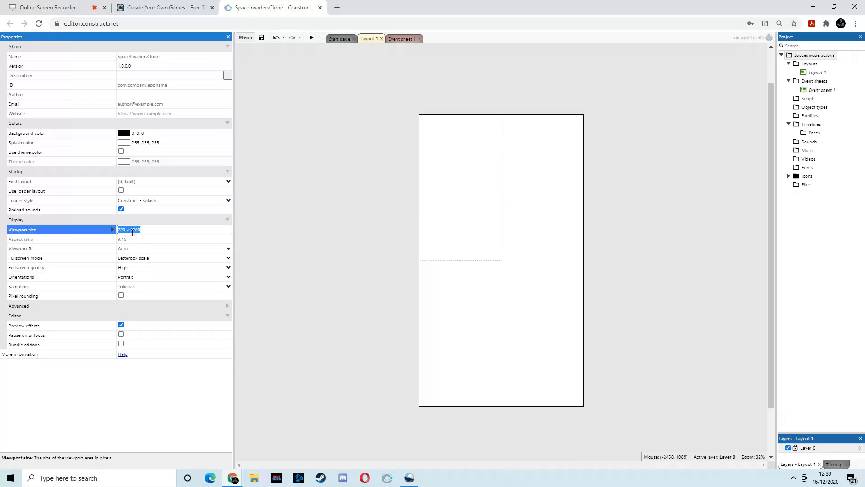
double_click(146, 229)
right_click(134, 231)
left_click(165, 266)
Set the size of Layout 1 to 720 x 1280 using the copied viewport size
left_click(817, 73)
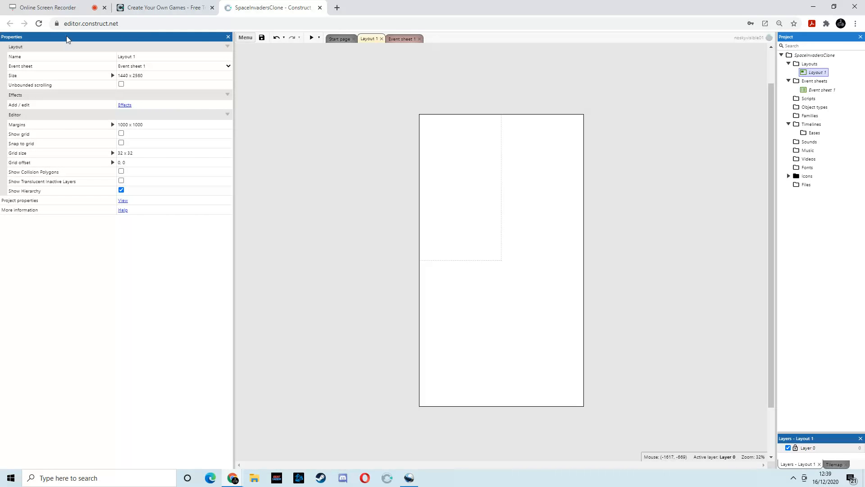
left_click(143, 76)
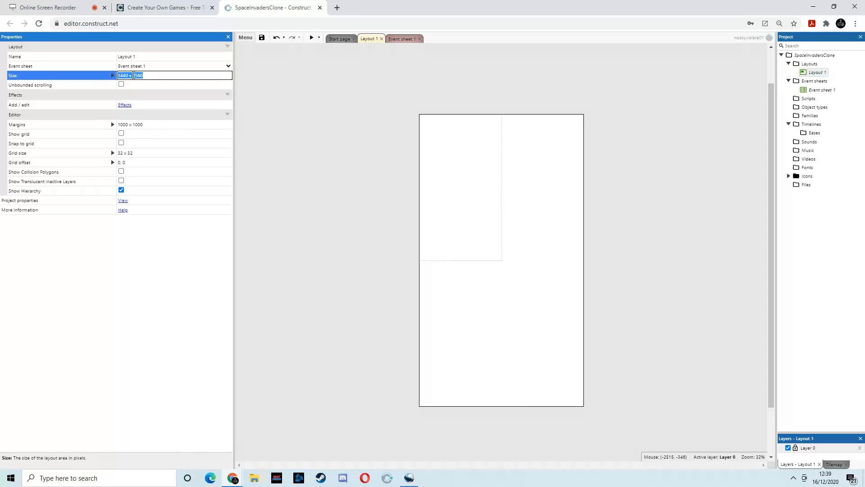
right_click(149, 83)
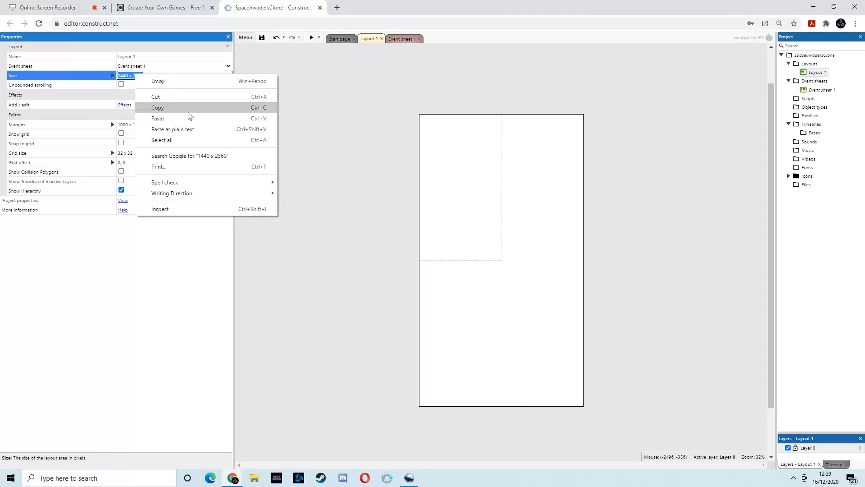
left_click(176, 122)
key("Tab")
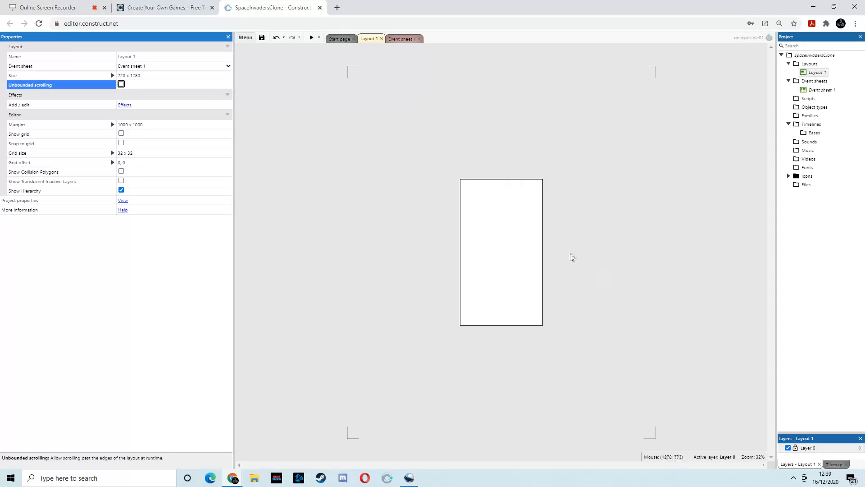
Insert a new Sprite object in the upper part of Layout 1
scroll(512, 257, "up", 3, "ctrl")
scroll(515, 257, "down", 1, "ctrl")
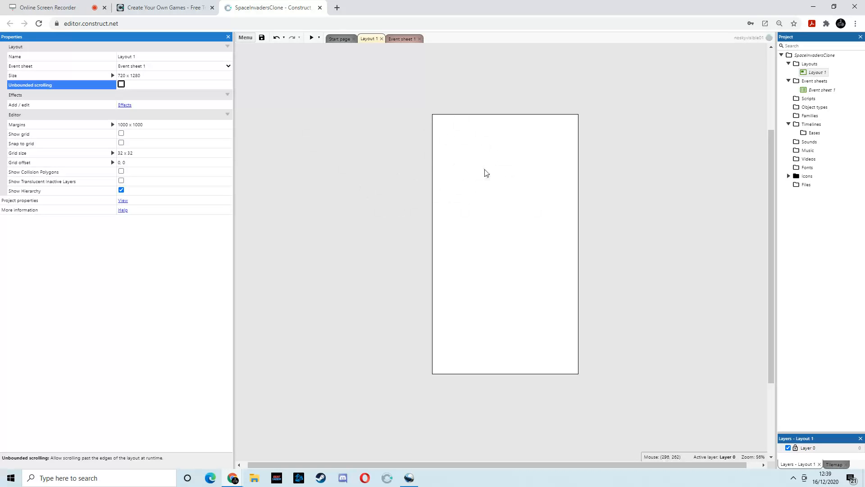
right_click(364, 180)
right_click(464, 152)
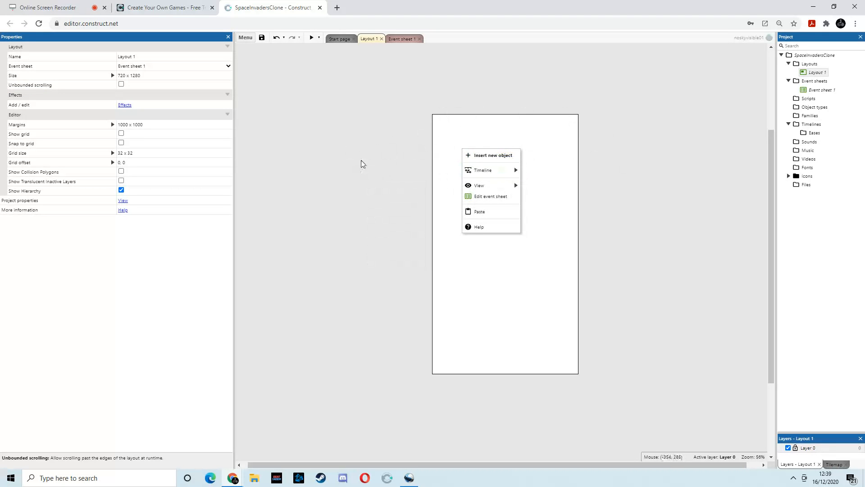
left_click(486, 156)
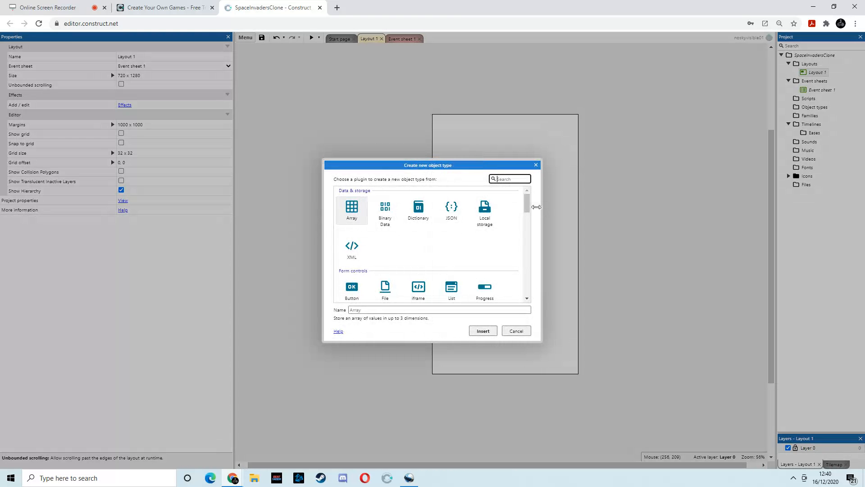
scroll(525, 212, "down", 6)
scroll(522, 210, "up", 3)
scroll(523, 219, "down", 4)
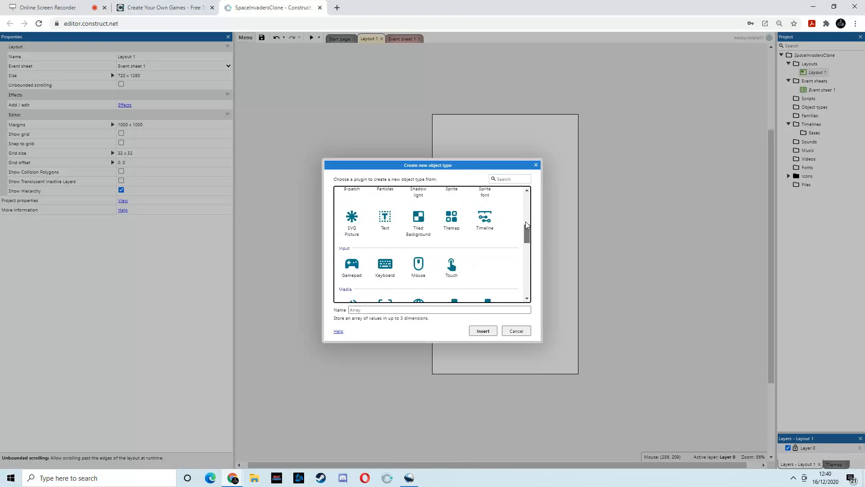
scroll(526, 221, "up", 3)
mouse_move(527, 208)
left_mouse_down()
mouse_move(526, 224)
mouse_move(527, 203)
left_mouse_up()
left_click(504, 178)
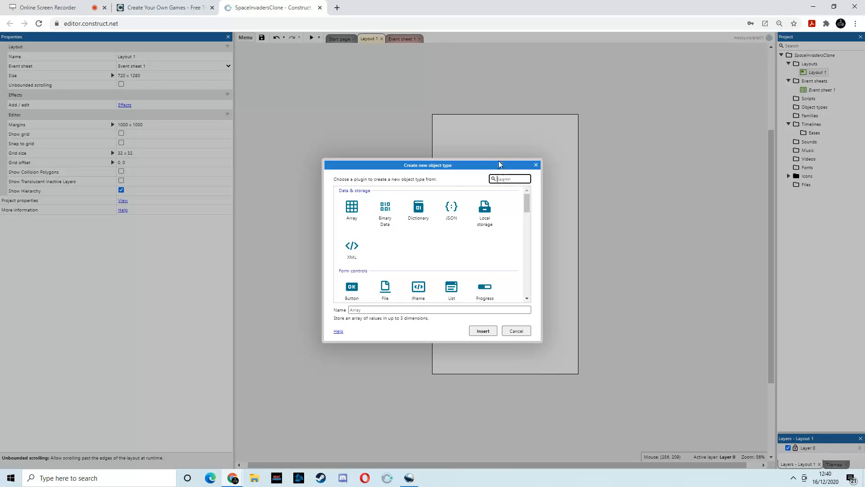
type("sp")
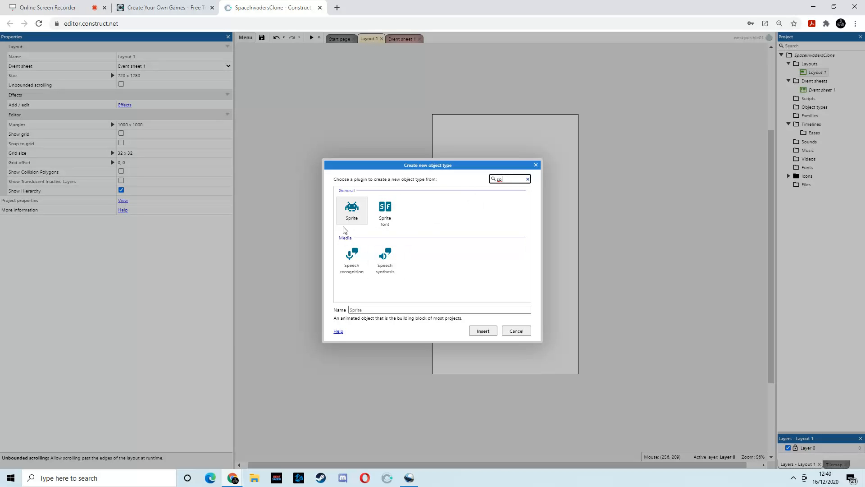
left_click(473, 333)
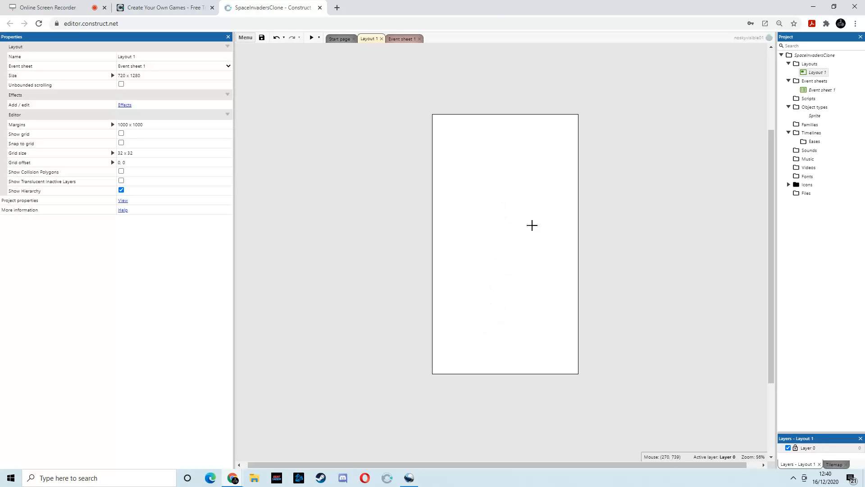
left_click(502, 180)
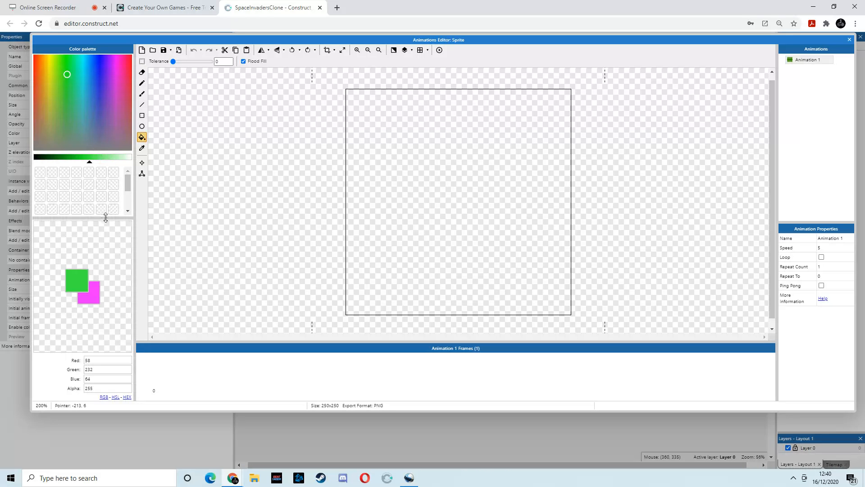
Fill the new sprite's image with green and close the Animations Editor
scroll(104, 221, "down", 3)
left_click_drag(116, 93, 103, 198)
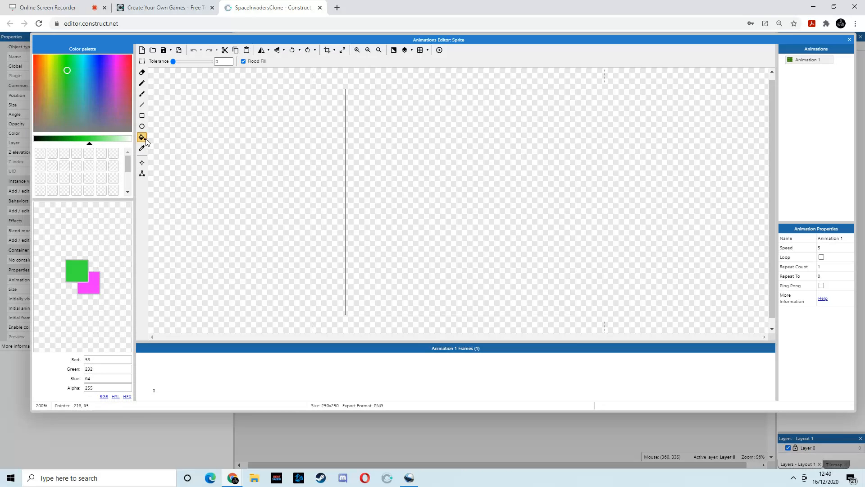
left_click(452, 157)
left_click(849, 39)
Move the green sprite to about 263, 326 and rename it Player
left_click_drag(484, 194, 446, 188)
left_click(143, 57)
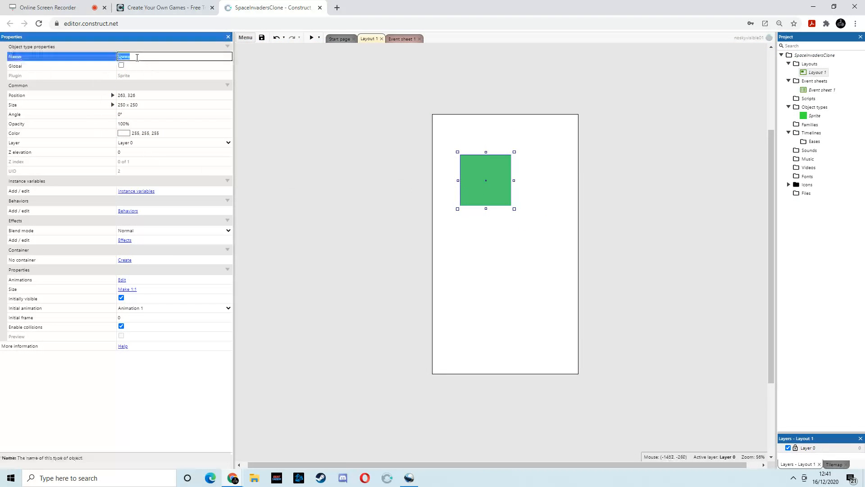
type("Player")
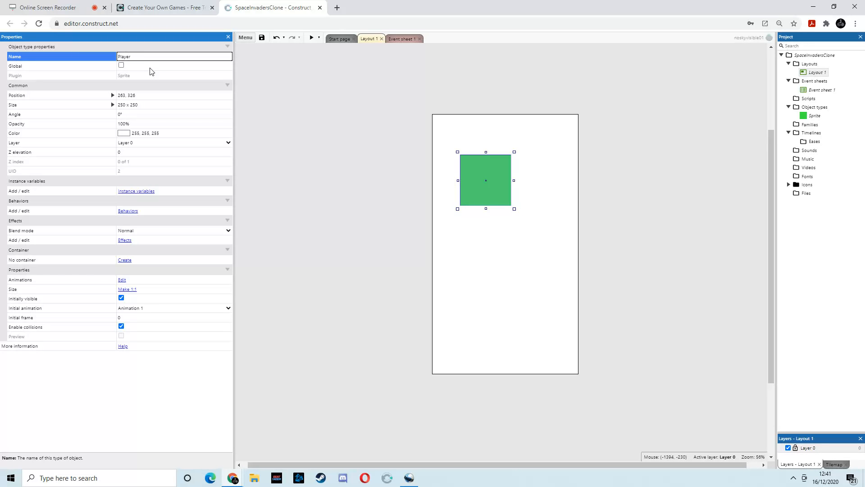
left_click(146, 108)
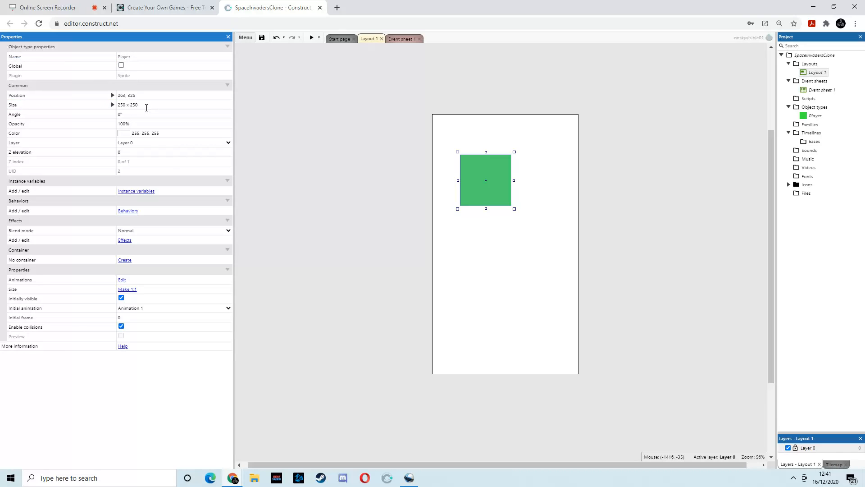
Set the Player sprite's size to 64 x 64 and move it to about 302, 604
left_click(146, 107)
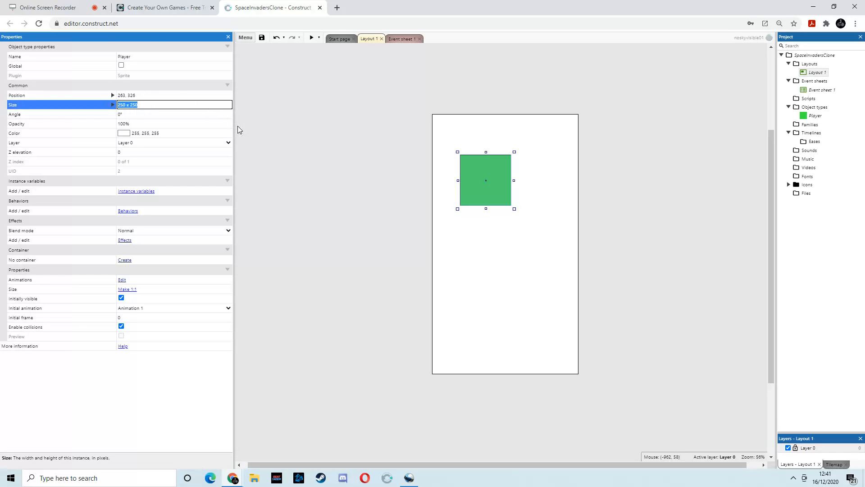
type("64 x 64")
key("Tab")
left_click_drag(487, 182, 495, 239)
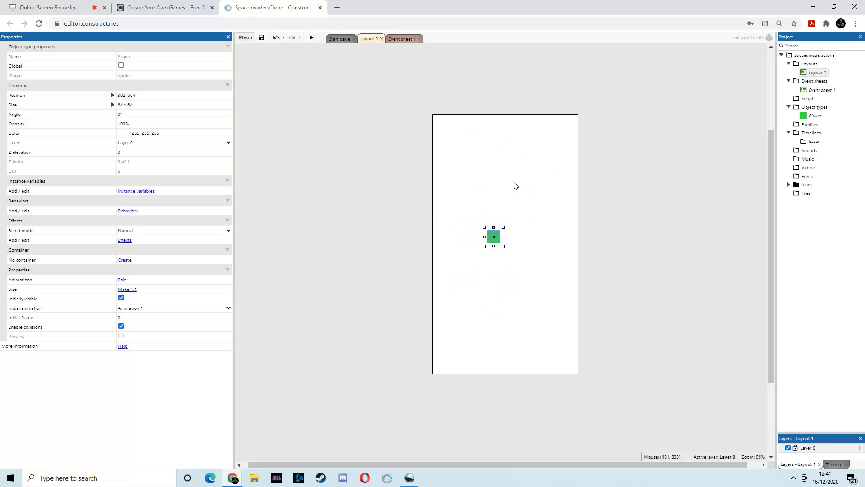
Show the grid on Layout 1, turn on snap to grid and set the grid size to 64 x 64
left_click(534, 168)
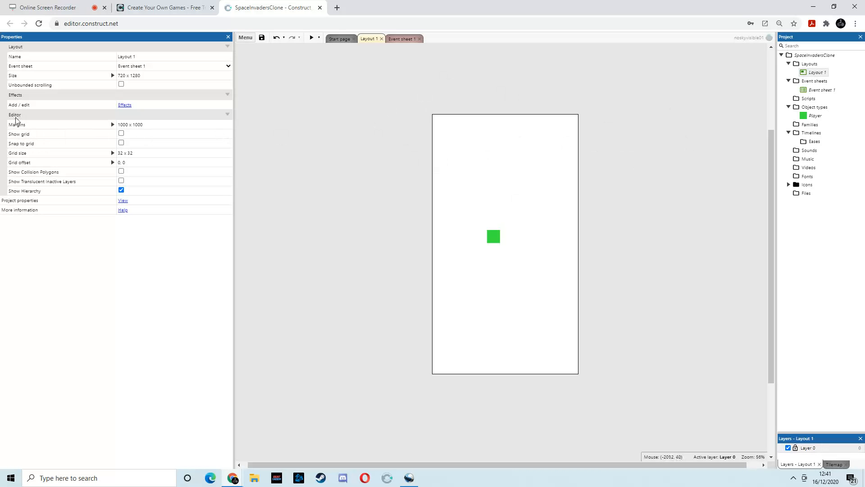
left_click(121, 133)
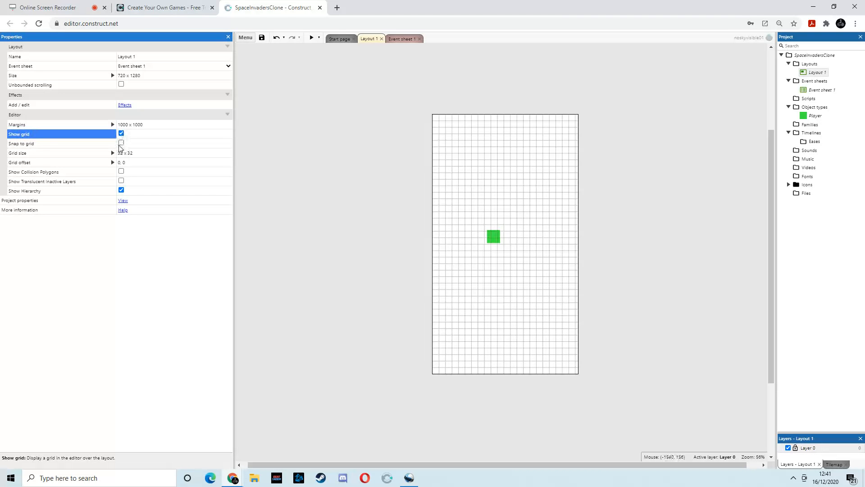
left_click(121, 143)
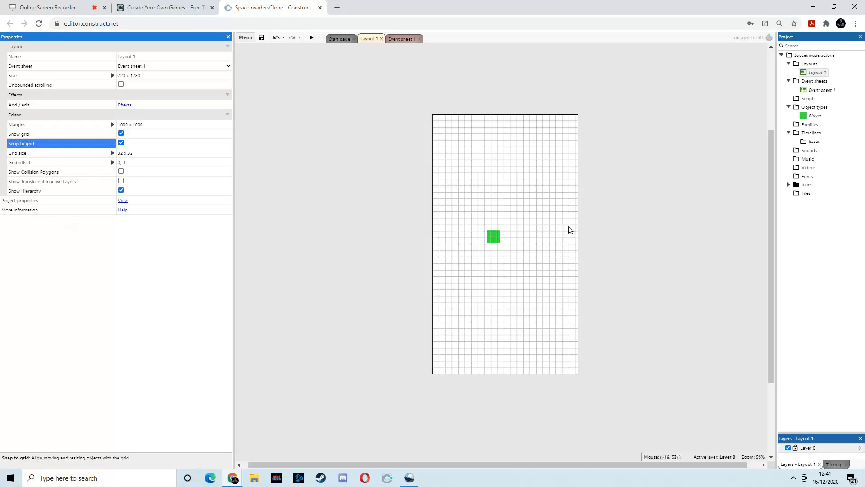
left_click(140, 154)
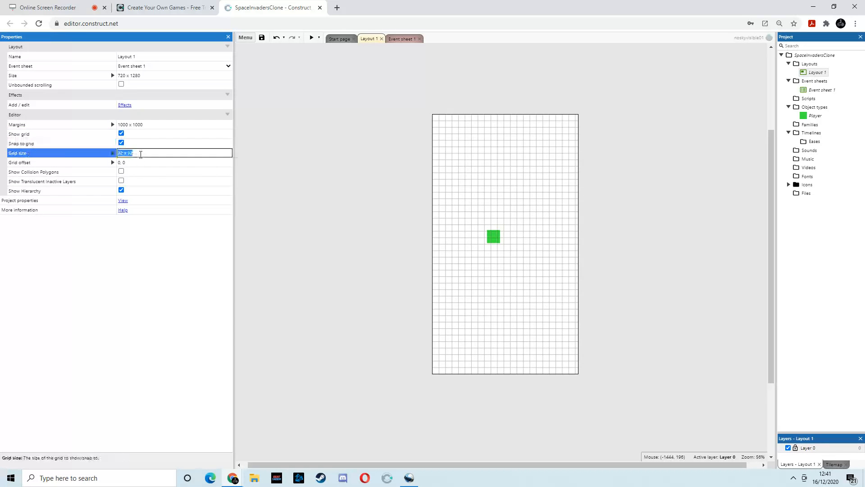
type("64,64")
key("Tab")
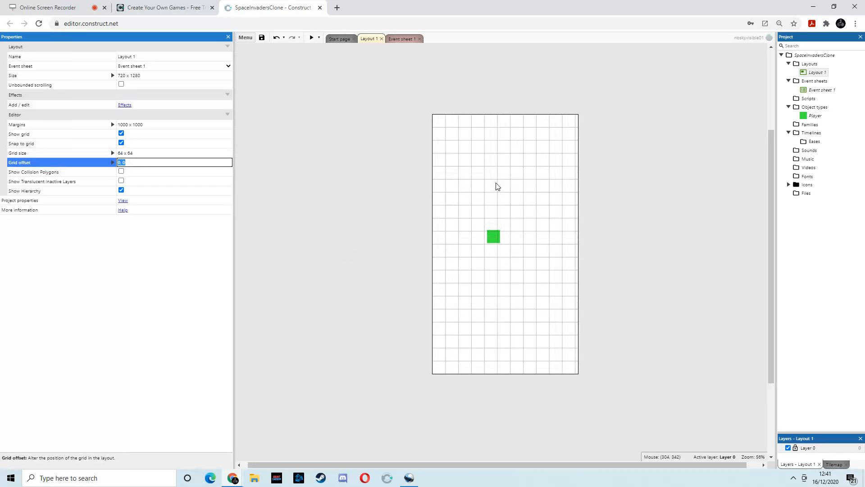
Place the Player sprite at 384, 1216 near the layout's bottom edge and hide the grid
left_click_drag(491, 247, 510, 364)
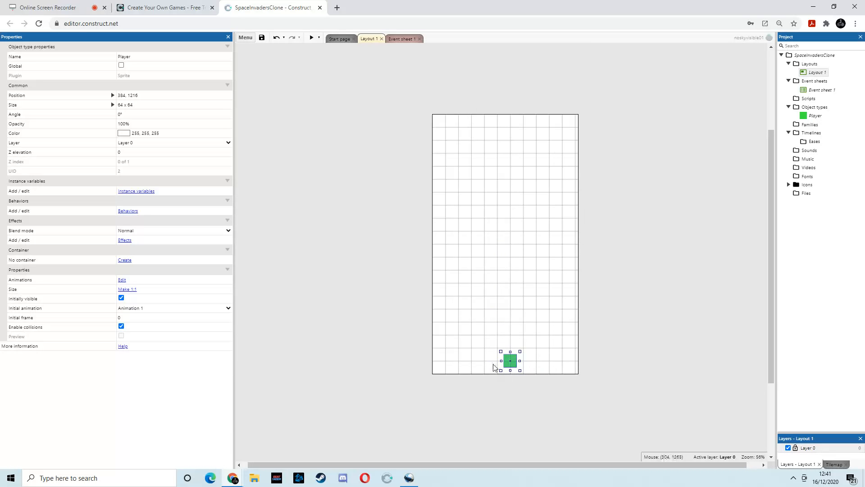
mouse_move(511, 361)
left_mouse_down()
mouse_move(509, 296)
mouse_move(524, 334)
mouse_move(497, 357)
mouse_move(511, 360)
left_mouse_up()
left_click(478, 170)
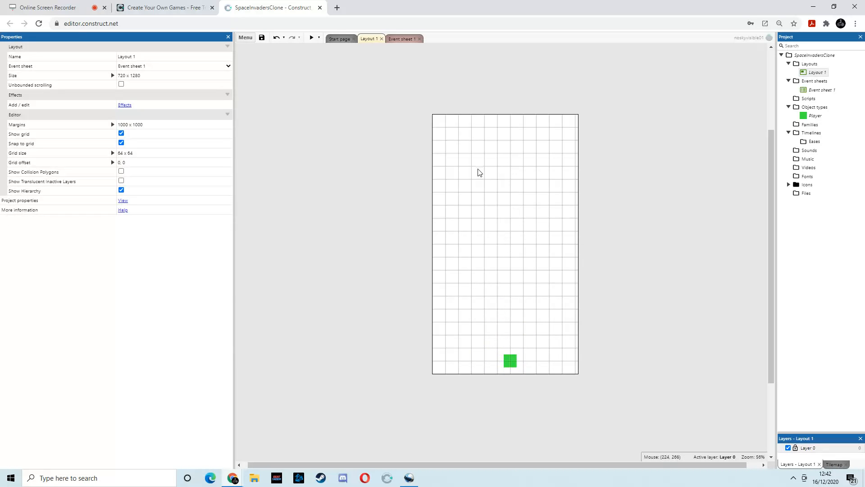
left_click(121, 134)
mouse_move(514, 363)
left_mouse_down()
mouse_move(526, 362)
mouse_move(514, 361)
left_mouse_up()
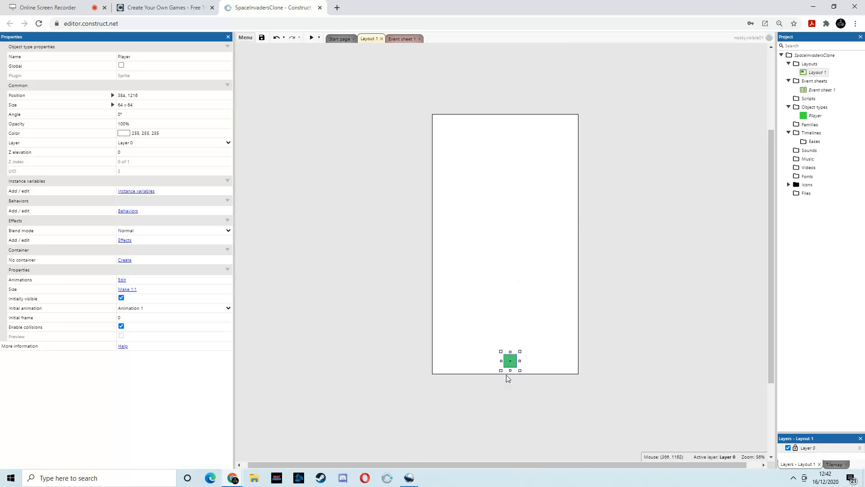
mouse_move(512, 360)
left_mouse_down()
mouse_move(512, 308)
mouse_move(513, 359)
left_mouse_up()
Add the 8 Direction movement behavior to the Player object
left_click_drag(237, 287, 189, 295)
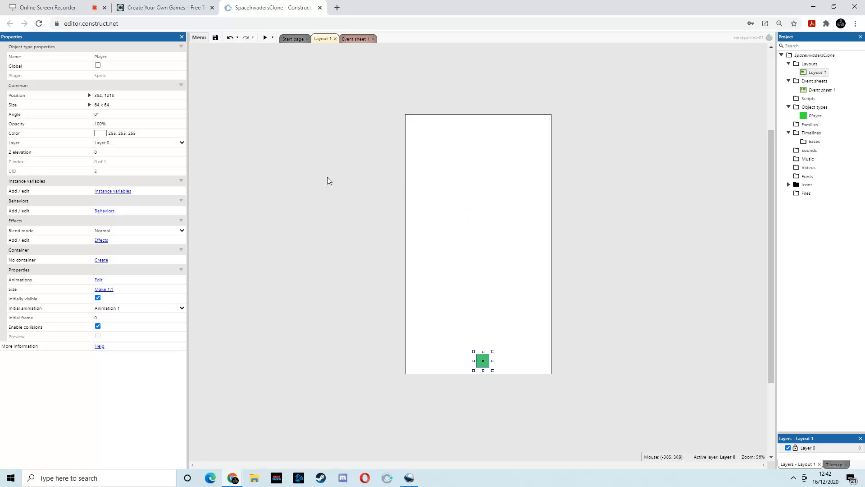
left_click_drag(437, 330, 523, 391)
left_click_drag(437, 330, 512, 404)
left_click(815, 116)
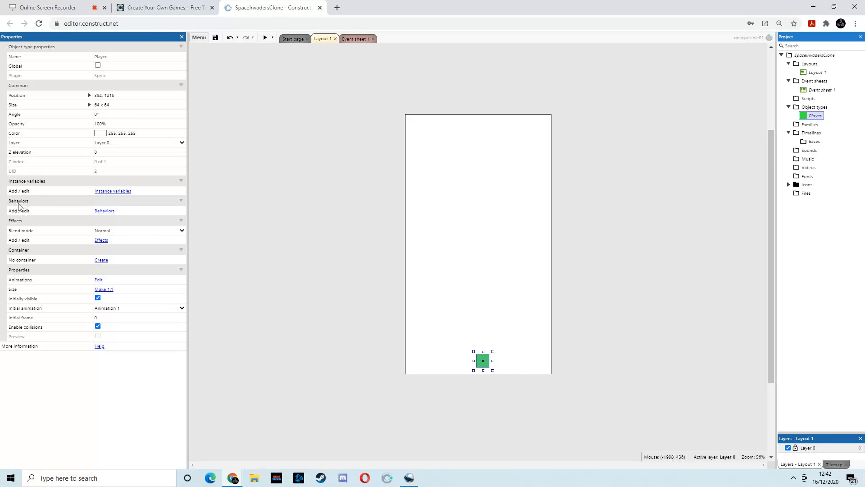
left_click(105, 212)
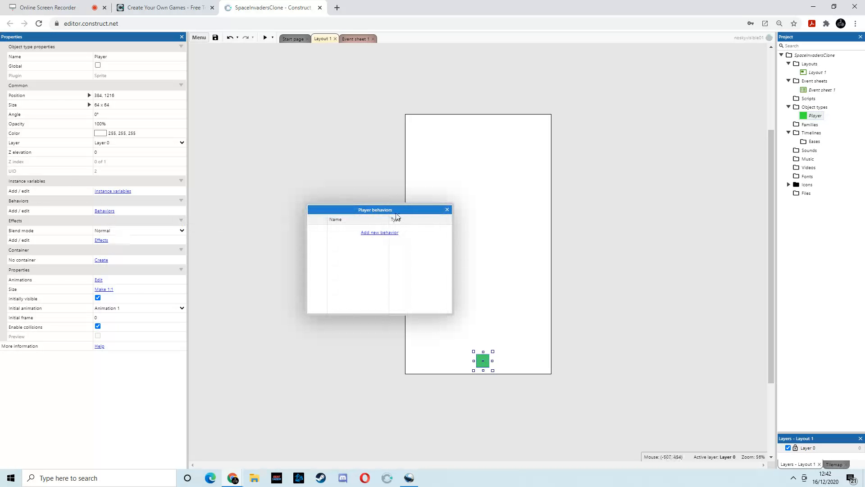
left_click(385, 235)
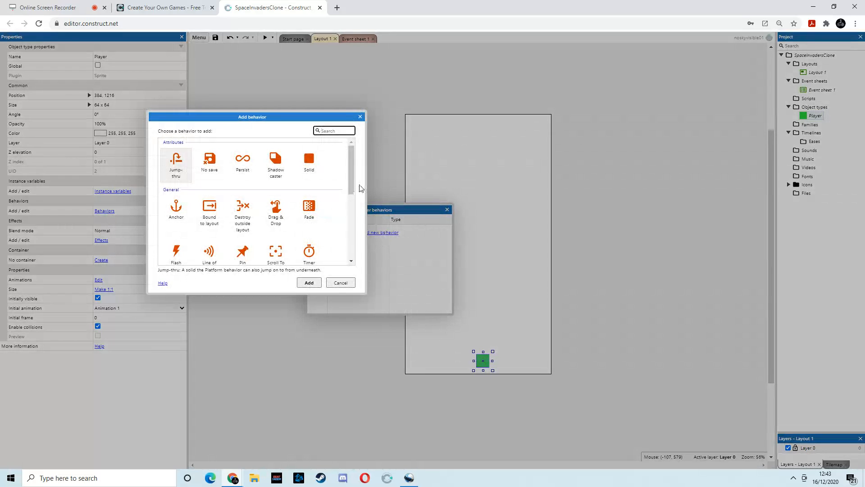
left_click_drag(350, 153, 365, 230)
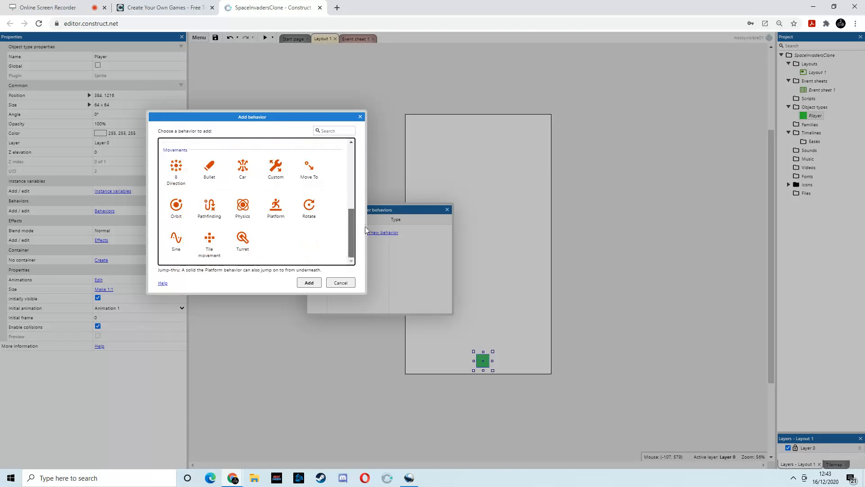
left_click(176, 170)
left_click(309, 283)
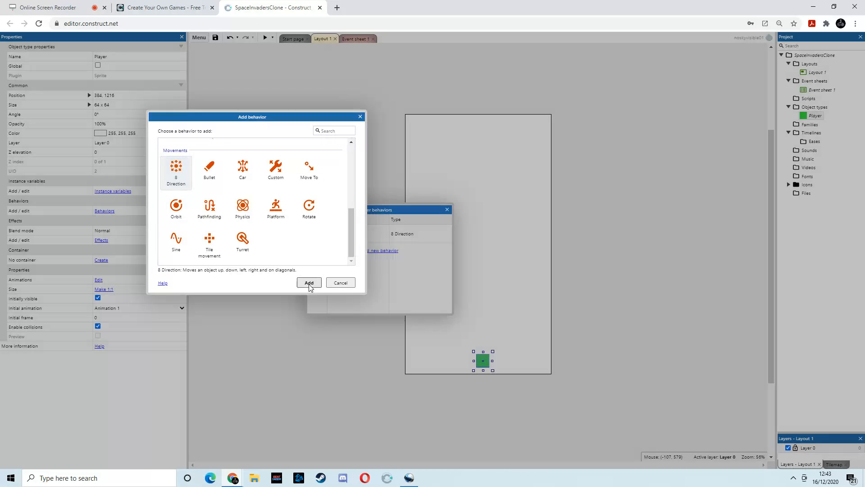
left_click(447, 209)
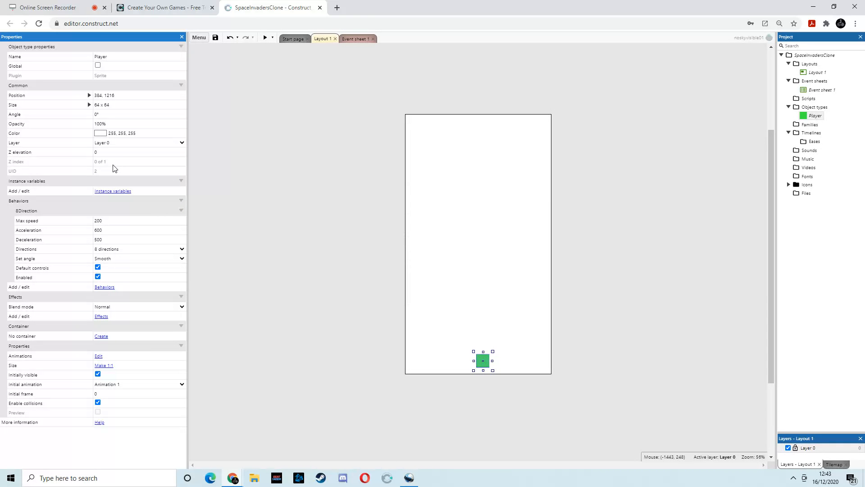
Preview the layout, test moving the Player sprite left, right, up and down, and close the preview
left_click(265, 37)
key("Right")
key("Left")
key("Right")
key("Left")
key("Right")
key("Right")
key("Up")
key("Left")
key("Left")
key("Up")
key("Right")
key("Left")
key("Right")
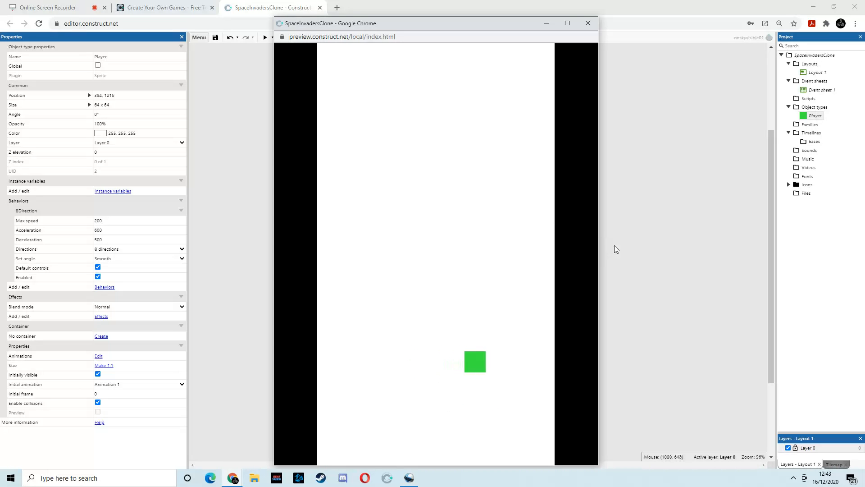
key("Left")
key("Right")
key("Up")
key("Left")
key("Right")
key("Down")
key("Left")
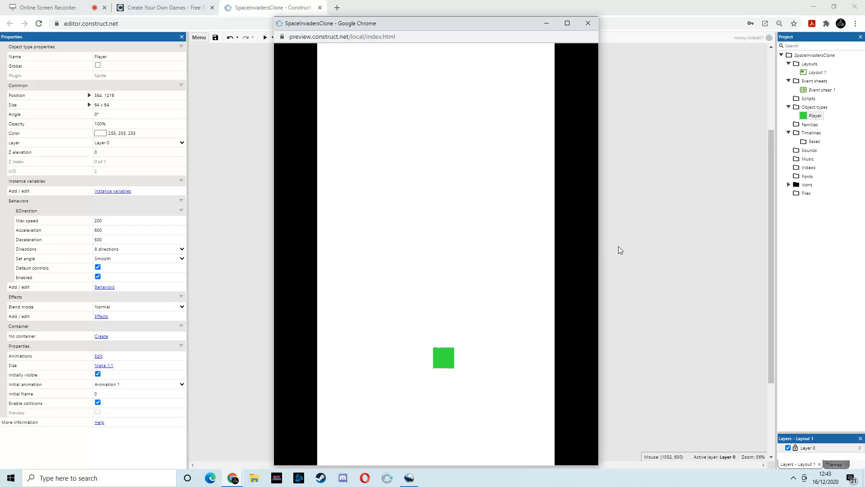
left_click(588, 23)
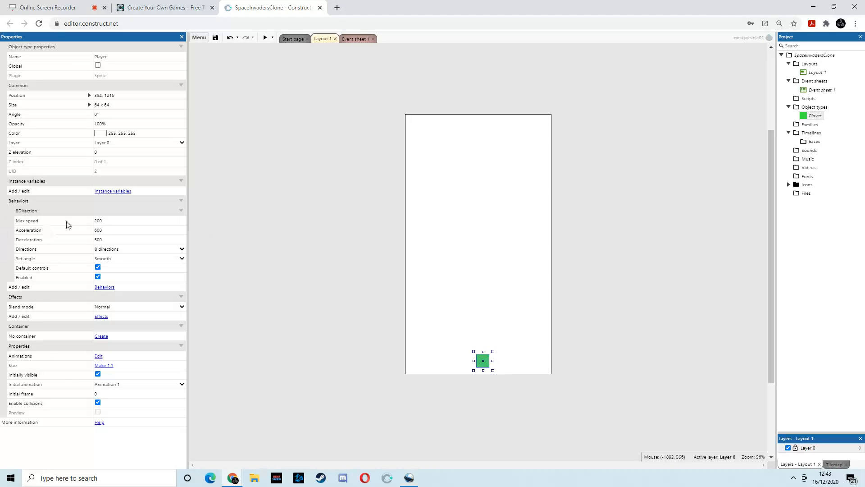
Restrict the Player's 8Direction behavior to Left & right movement and set its Set angle option to No
left_click(101, 220)
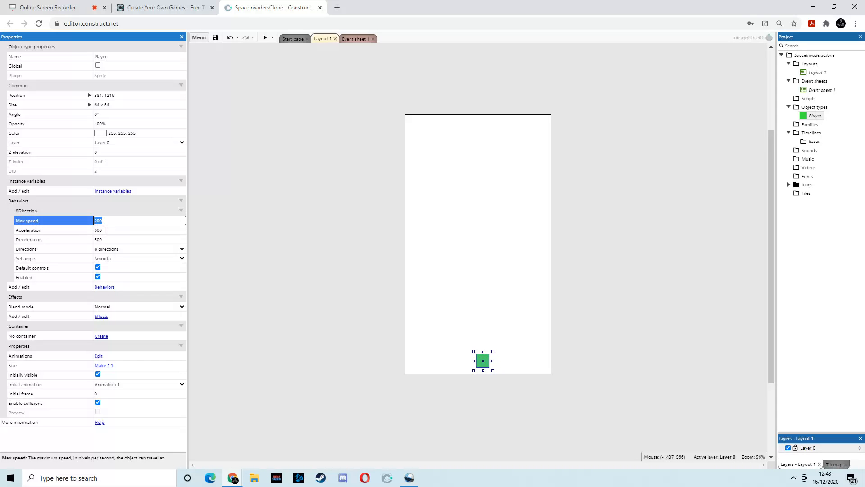
left_click(105, 229)
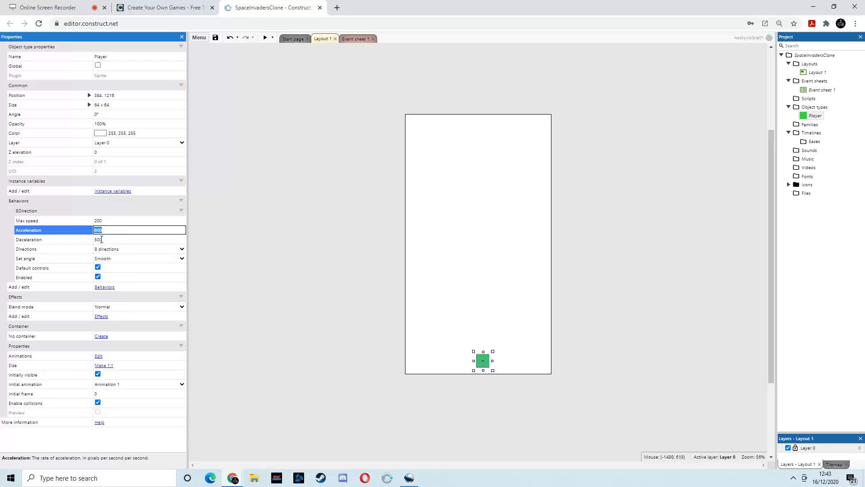
left_click(107, 239)
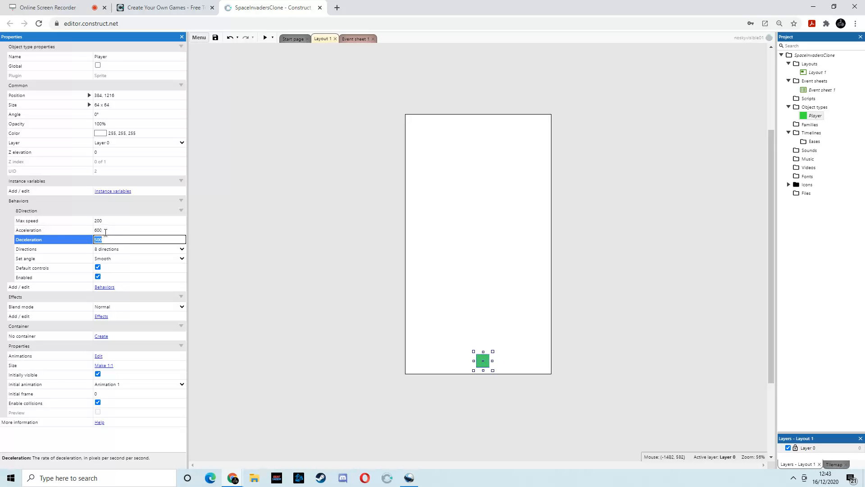
left_click(124, 251)
left_click(129, 252)
left_click(128, 252)
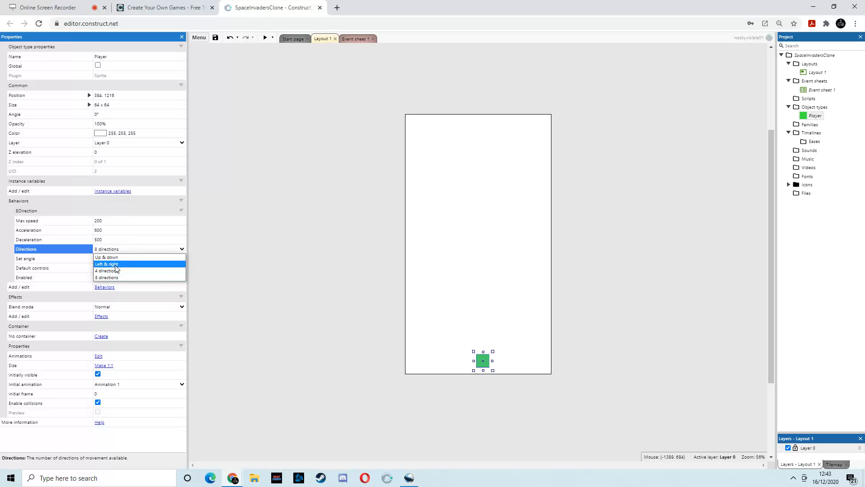
left_click(116, 265)
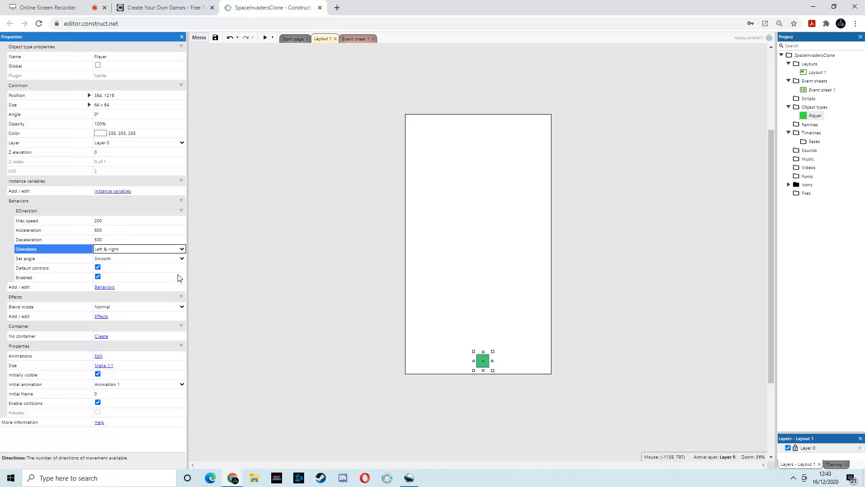
left_click(176, 258)
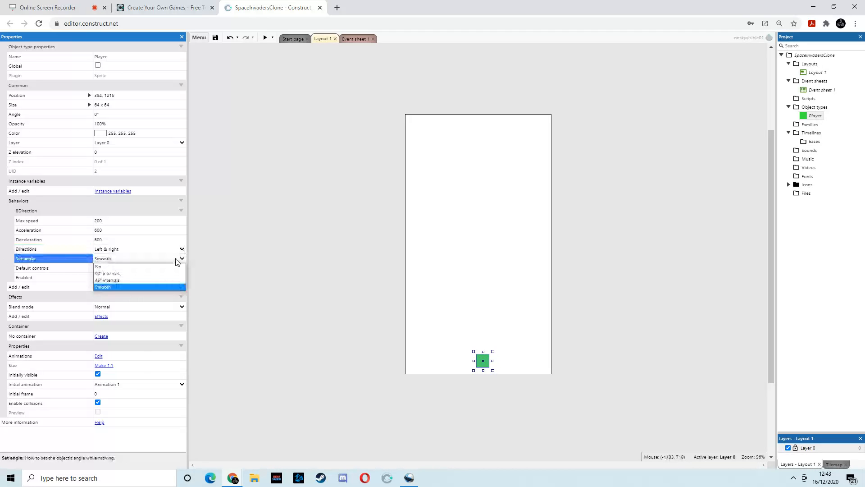
left_click(105, 267)
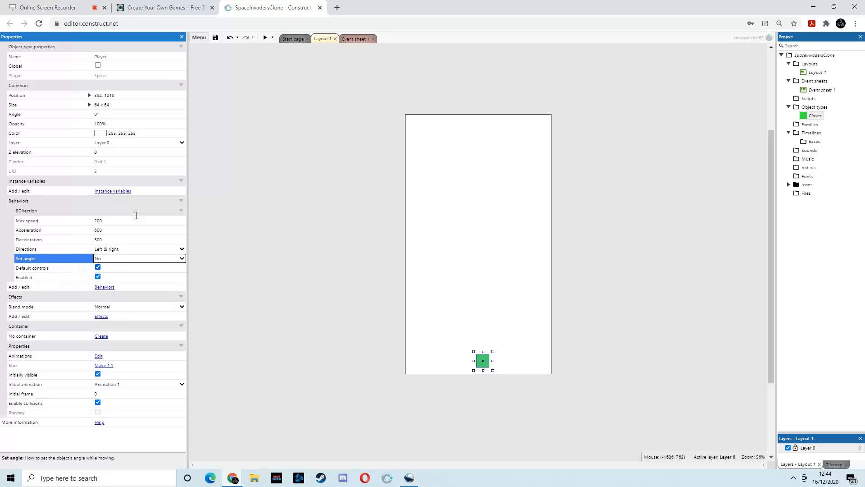
Preview the layout, test moving the Player sprite left and right, and close the preview
left_click(265, 38)
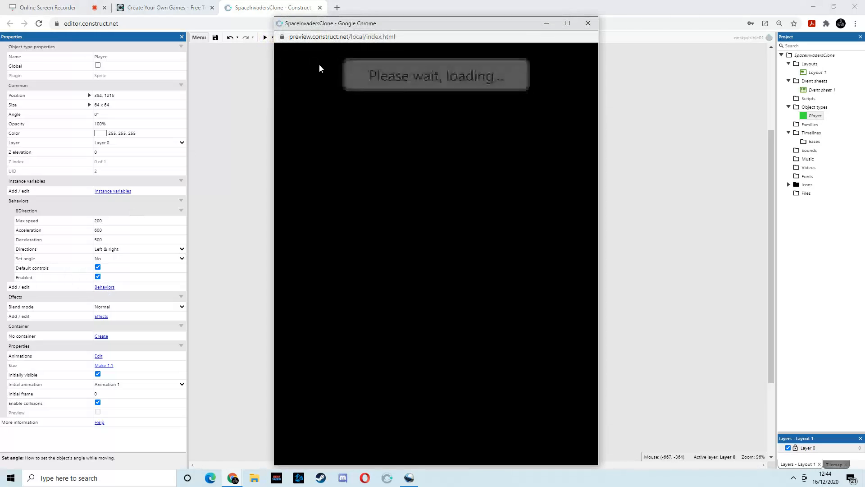
key("Right")
key("Left")
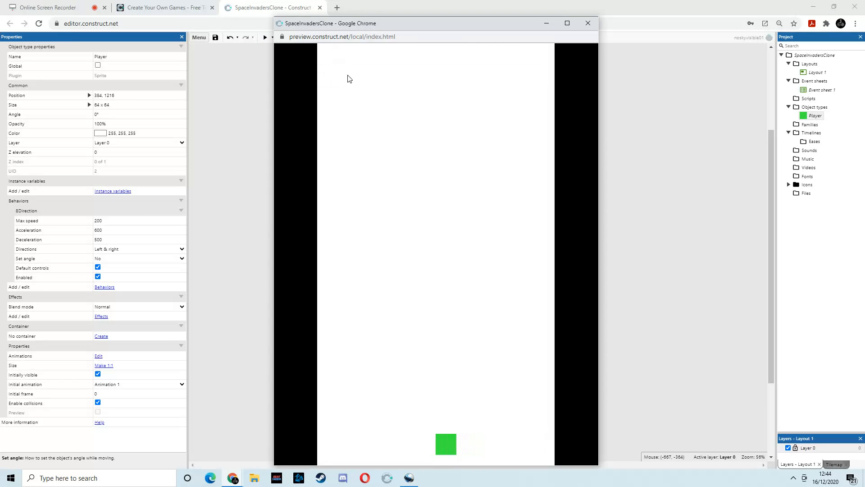
key("Right")
key("Left")
key("Right")
left_click(587, 23)
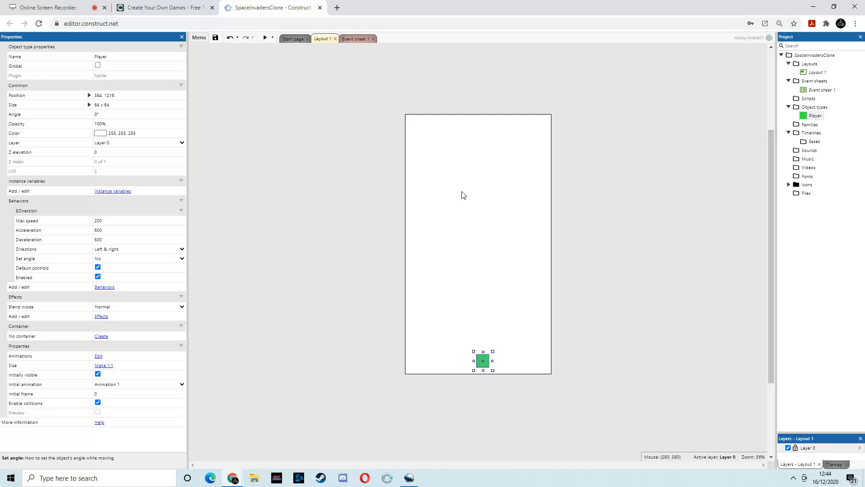
Insert a new Sprite object in the layout's upper-left area at 192, 256 and fill its image with near-black
left_click(452, 198)
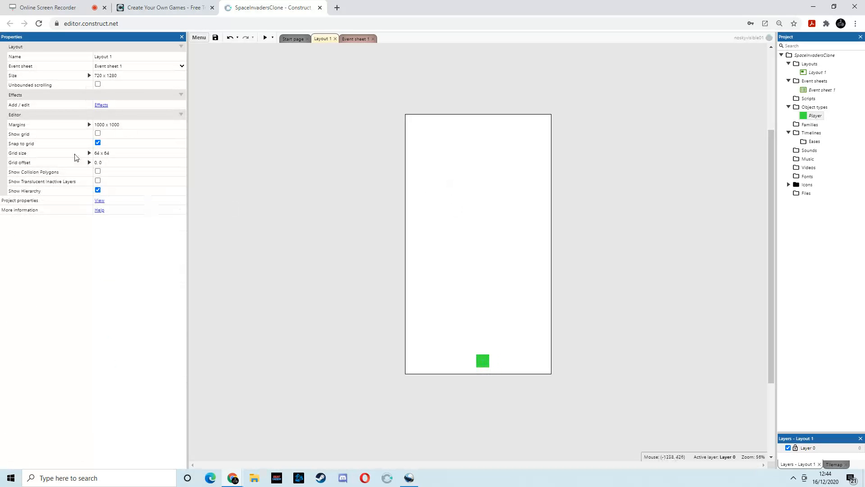
right_click(453, 148)
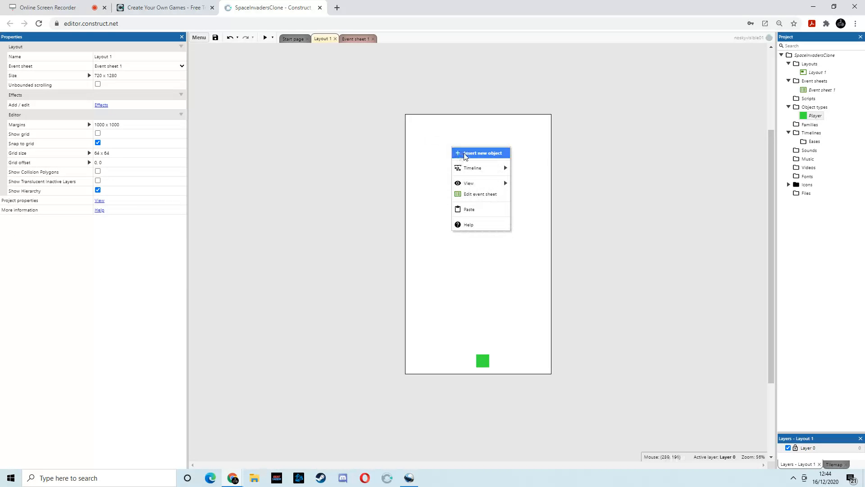
left_click(465, 154)
left_click_drag(527, 203, 535, 224)
double_click(457, 243)
left_click(448, 169)
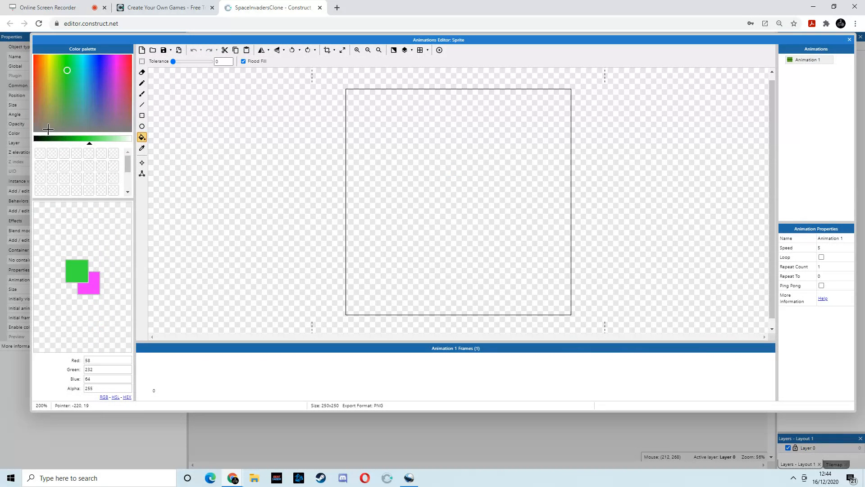
left_click(36, 140)
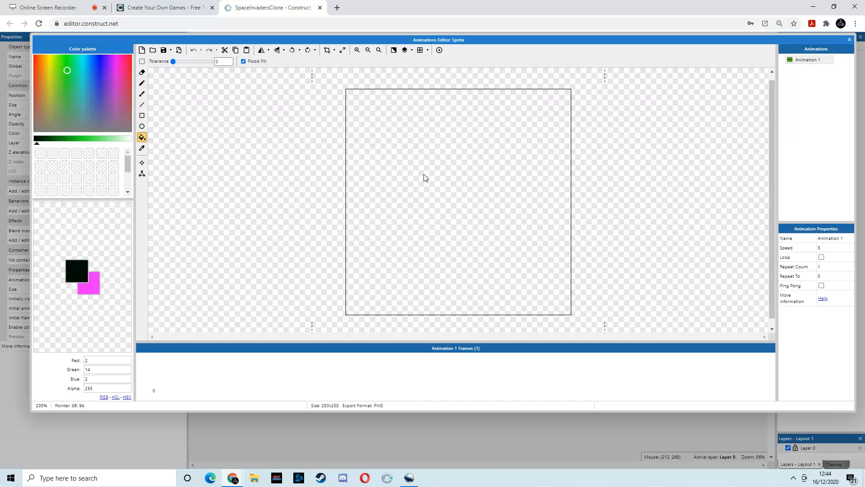
left_click(412, 217)
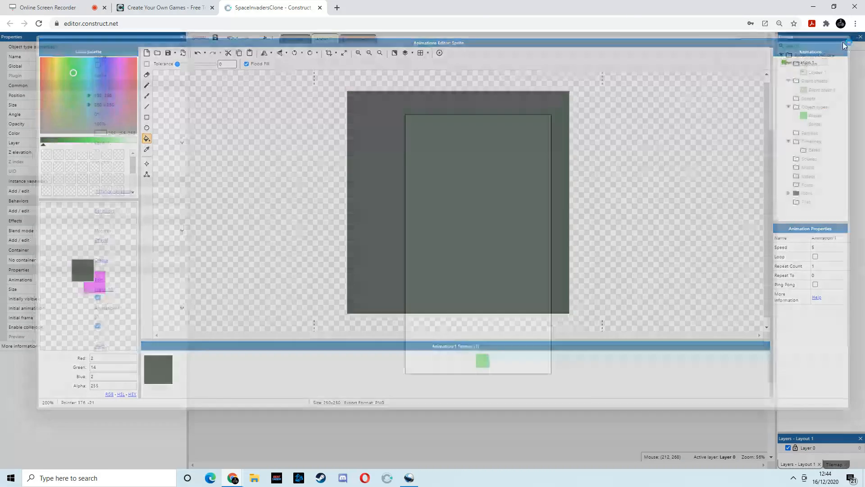
left_click(849, 39)
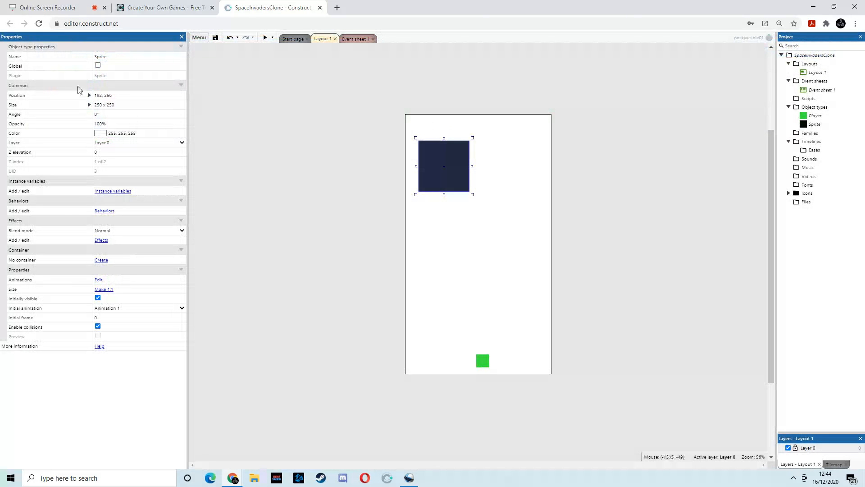
Rename the black sprite Player_Bullet and set its size to 32 x 32
left_click(115, 60)
type("E")
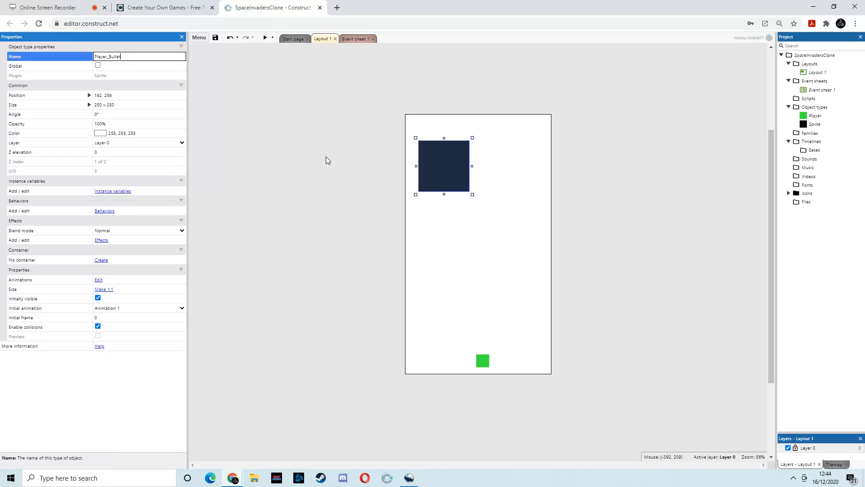
left_click(118, 105)
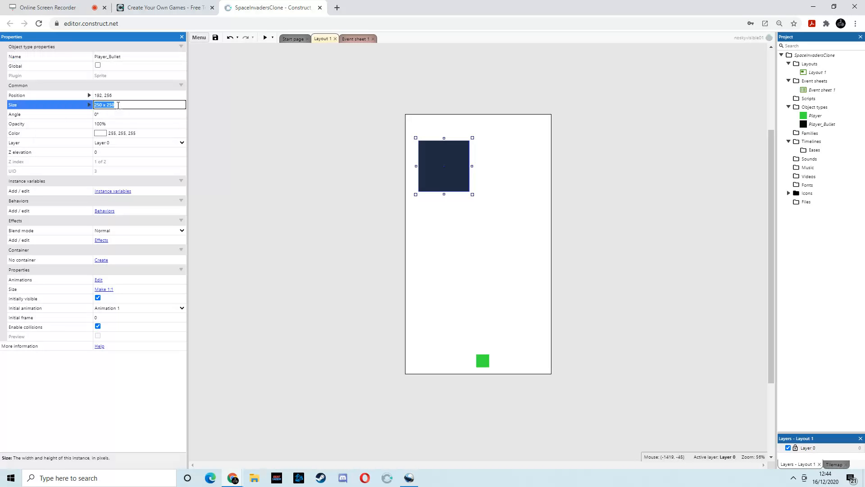
type("32,32")
key("Return")
Move Player_Bullet outside the layout to -128, 1024 and add the Bullet movement behavior to it
left_click_drag(436, 172, 379, 323)
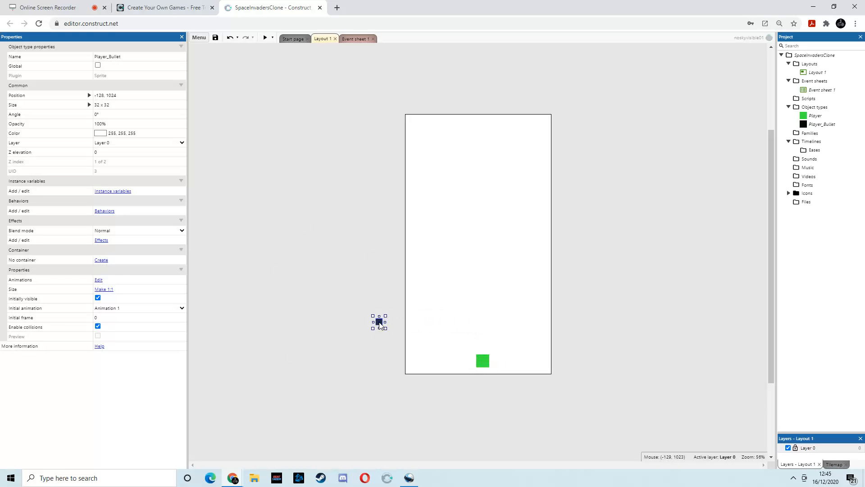
left_click(113, 212)
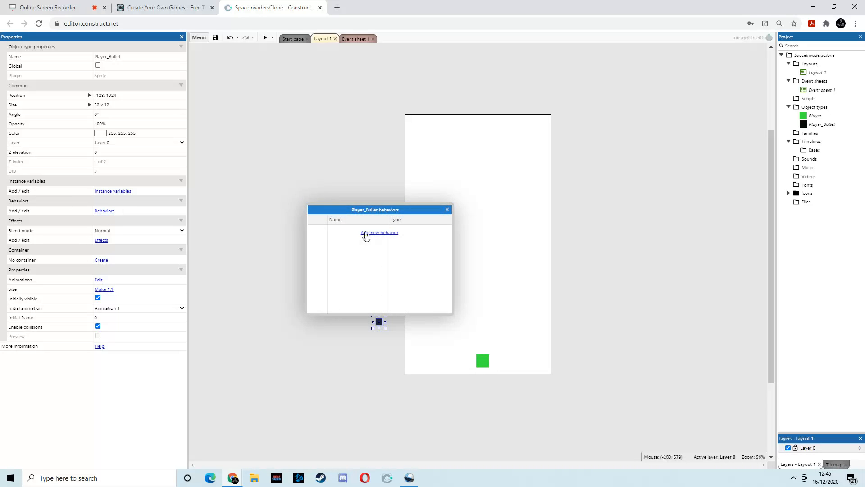
left_click(366, 234)
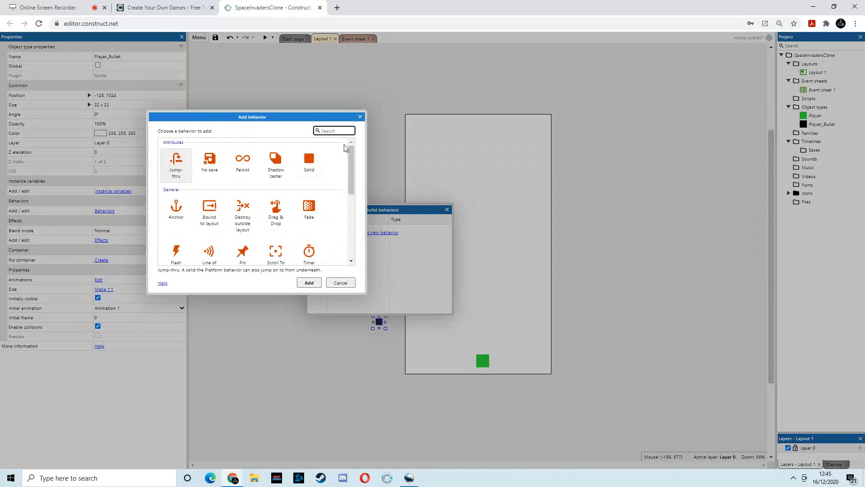
left_click_drag(350, 156, 360, 232)
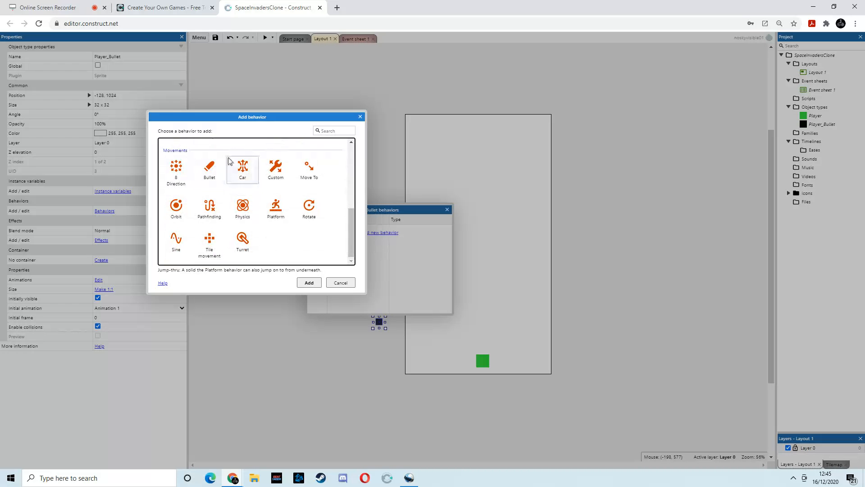
left_click(207, 172)
left_click(303, 282)
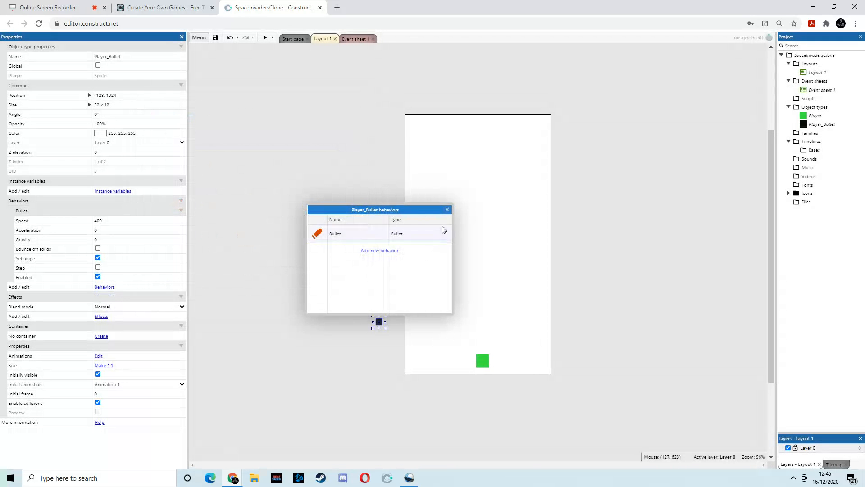
left_click(447, 209)
Place Player_Bullet inside the layout at 256, 1088, preview how the bullet moves, and close the preview
left_click_drag(381, 324, 457, 338)
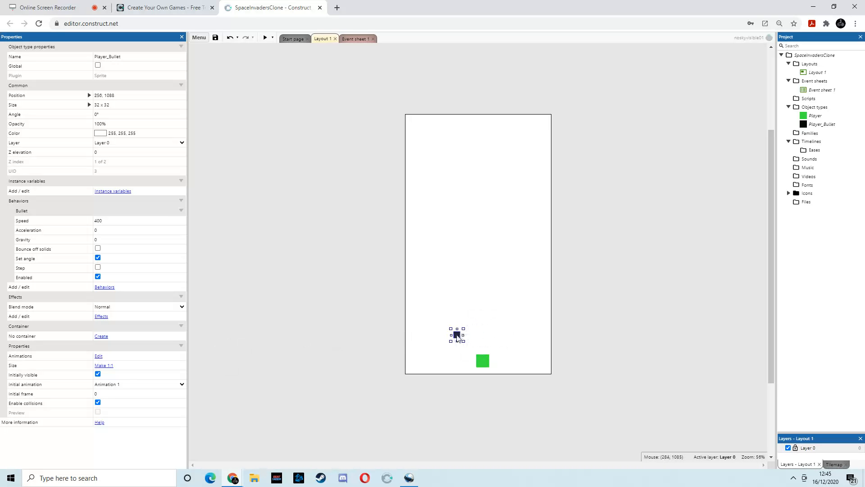
left_click(264, 37)
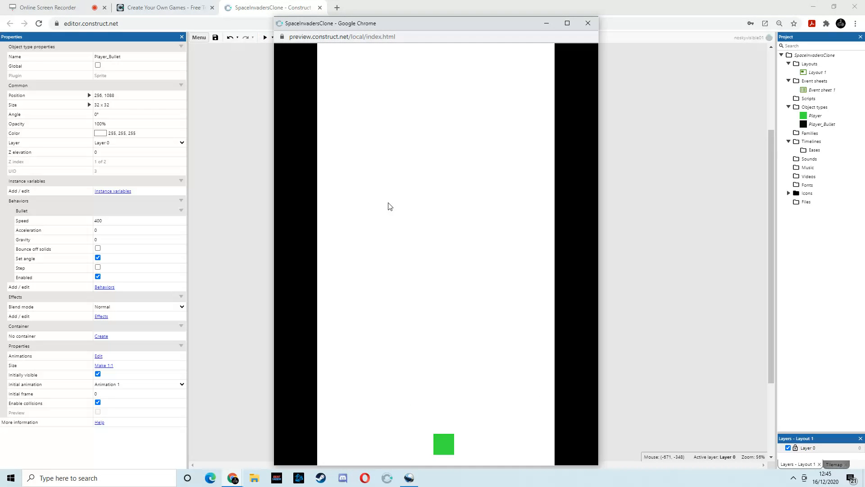
left_click(587, 23)
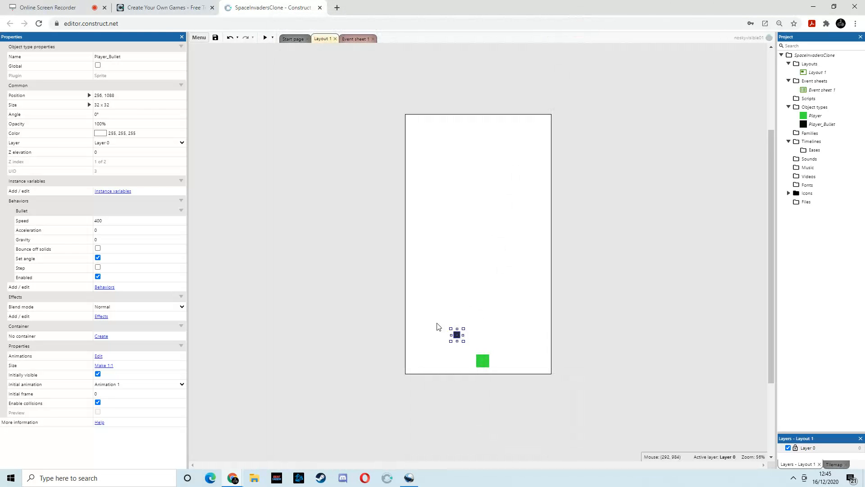
Move Player_Bullet back outside the layout's left edge to -128, 960
scroll(459, 321, "up", 3, "ctrl")
left_click_drag(454, 357, 320, 301)
scroll(359, 299, "down", 2, "ctrl")
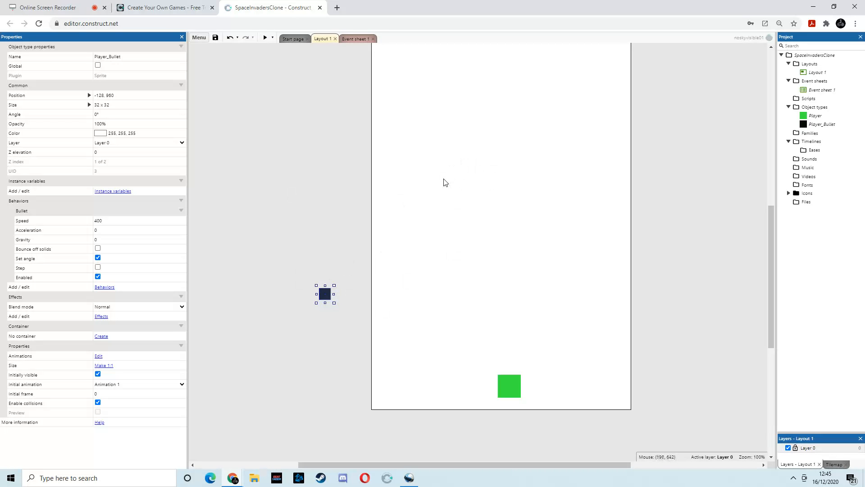
Open the Player_Bullet image for editing and erase its whole black fill with a size 500 eraser
double_click(325, 293)
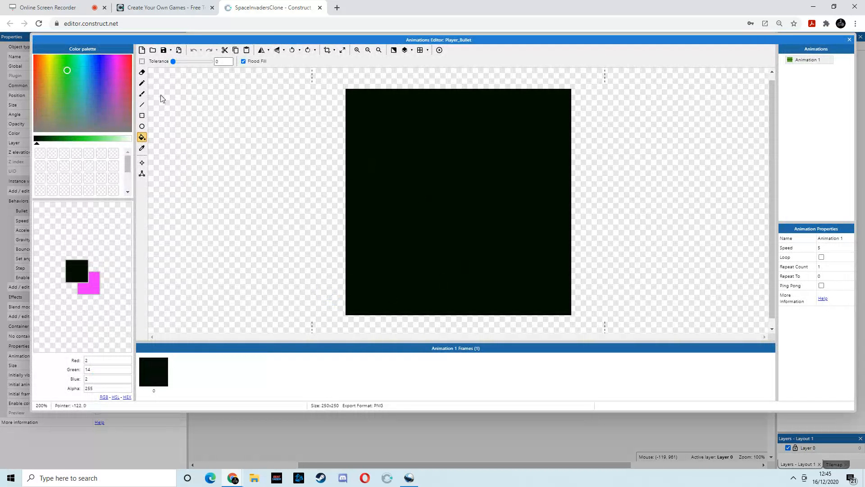
left_click(143, 75)
left_click_drag(183, 63, 223, 67)
left_click_drag(286, 100, 500, 138)
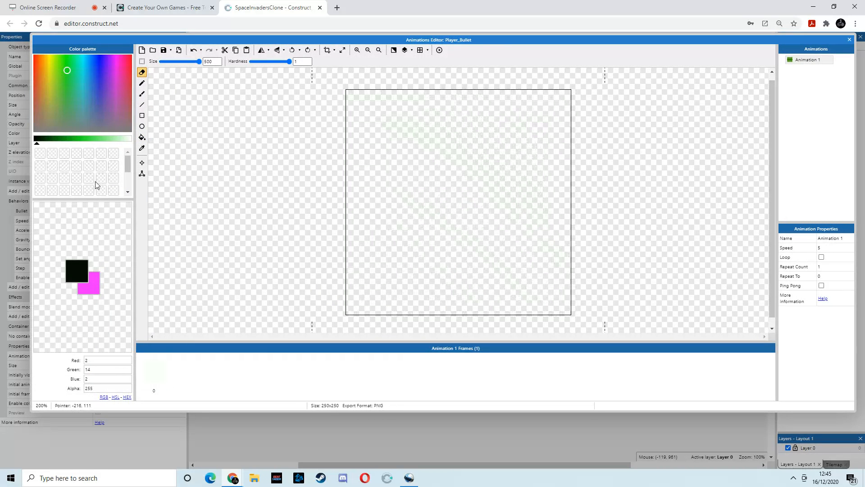
Draw a large circle with a size 3 black brush, adding a tick labelled 0 at its top
left_click(142, 94)
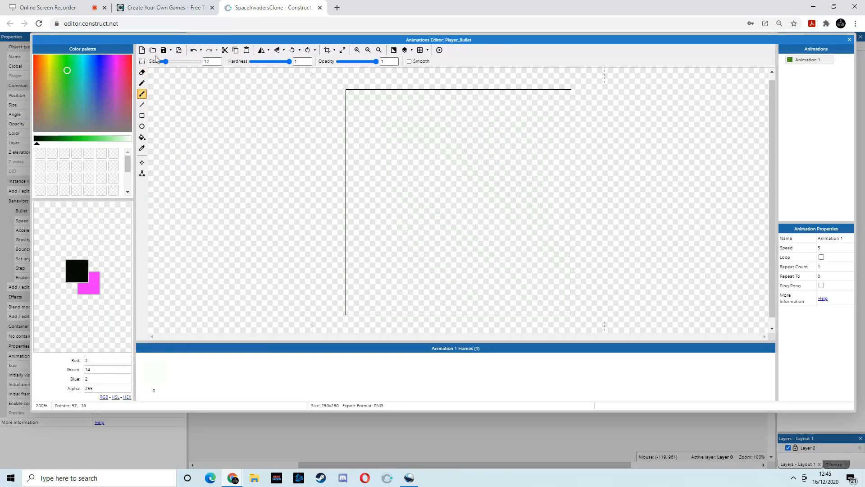
left_click_drag(166, 62, 162, 62)
mouse_move(449, 111)
left_mouse_down()
mouse_move(380, 158)
mouse_move(395, 236)
mouse_move(507, 240)
mouse_move(499, 133)
mouse_move(447, 108)
mouse_move(450, 121)
left_mouse_up()
left_click_drag(448, 90, 454, 91)
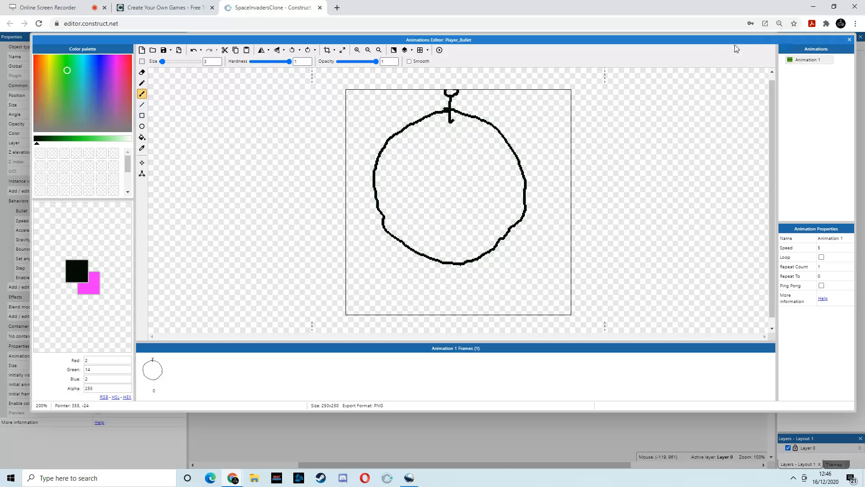
left_click(142, 72)
left_click(429, 77)
key("ctrl+z")
key("ctrl+z")
key("ctrl+z")
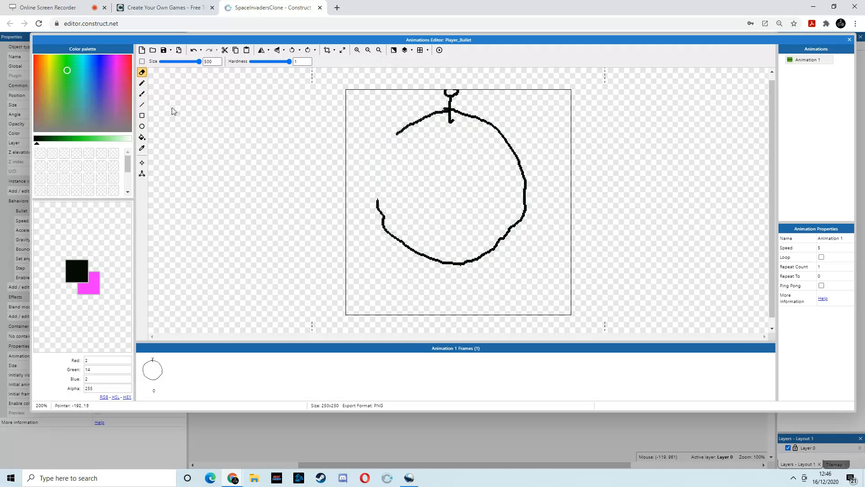
Mark the circle with the Brush, labelling the right 0, the bottom 90, the left 180 and the top 270
left_click(142, 94)
mouse_move(518, 189)
left_mouse_down()
mouse_move(562, 189)
mouse_move(551, 198)
left_mouse_up()
mouse_move(451, 257)
left_mouse_down()
mouse_move(455, 280)
mouse_move(434, 290)
mouse_move(452, 302)
mouse_move(446, 280)
left_mouse_up()
left_click_drag(359, 185, 390, 186)
mouse_move(349, 160)
left_mouse_down()
mouse_move(348, 180)
mouse_move(368, 161)
left_mouse_up()
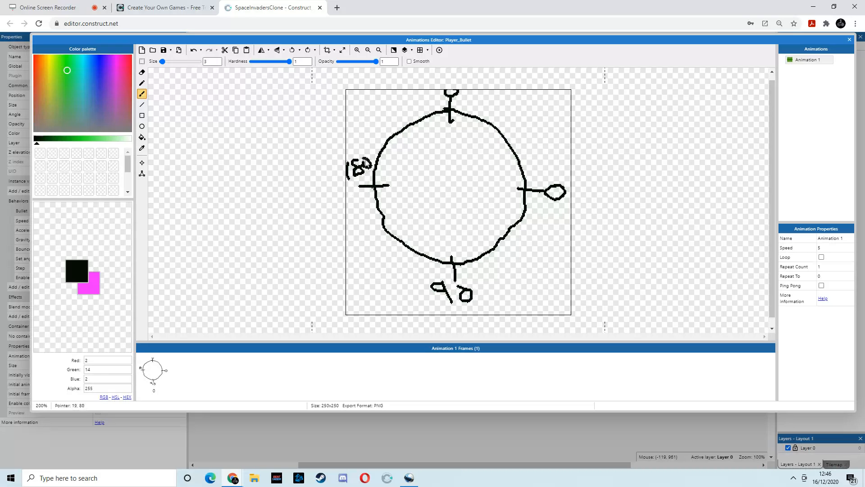
left_click_drag(398, 95, 433, 105)
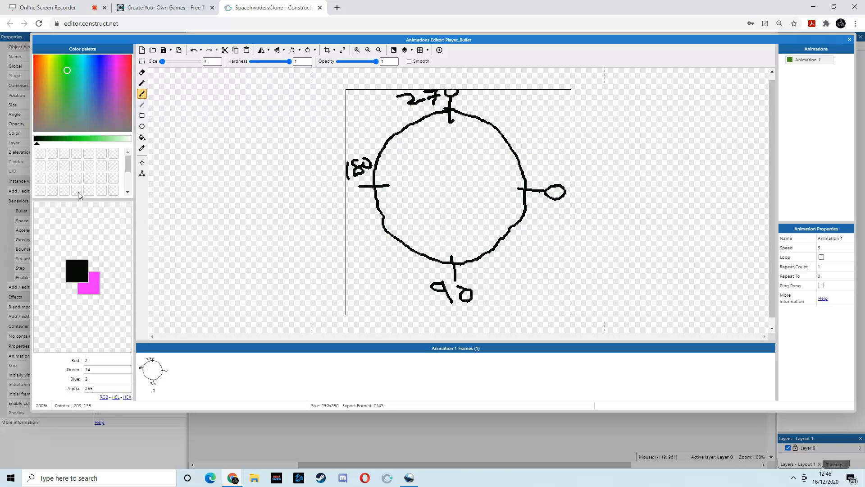
Undo all brush strokes and the erasing on the Player_Bullet image to restore its black fill, and close the image editor
key("ctrl+z")
key("ctrl+z")
key("ctrl+z")
key("ctrl+z")
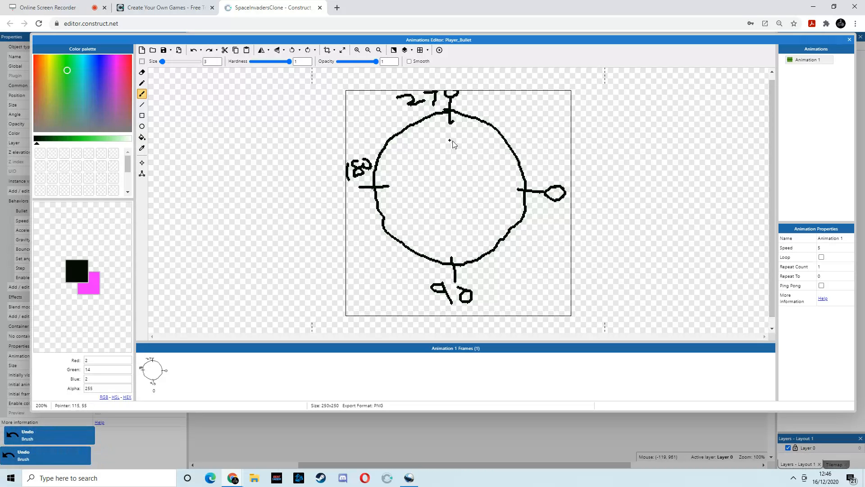
key("ctrl+z")
key("ctrl+z")
key("ctrl+z")
key("ctrl+z")
key("ctrl+z")
key("ctrl+z")
key("ctrl+z")
key("ctrl+z")
key("ctrl+z")
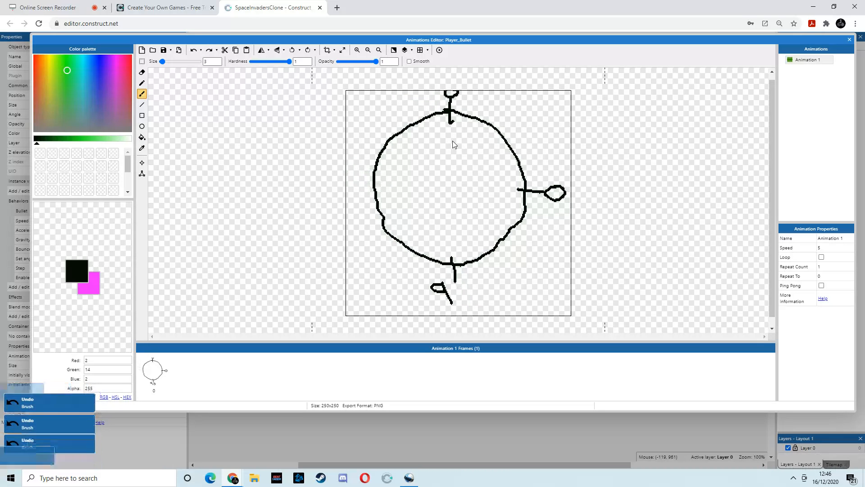
key("ctrl+z")
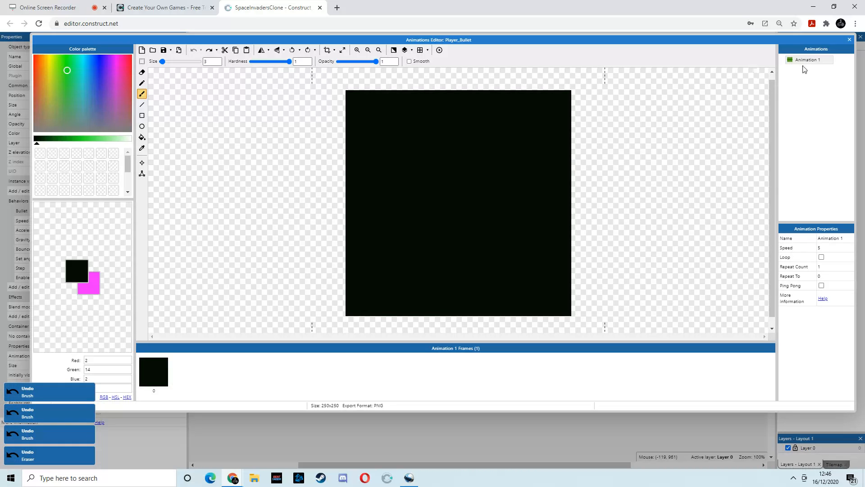
left_click(850, 39)
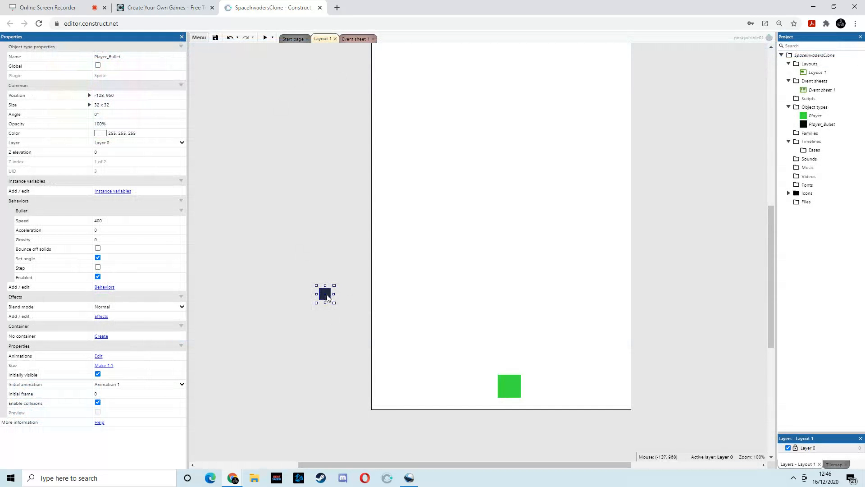
Move Player_Bullet to -192, 1088 outside the layout and add a Keyboard object to the project
left_click_drag(326, 294, 303, 340)
left_click_drag(773, 232, 769, 172)
right_click(562, 180)
left_click(576, 187)
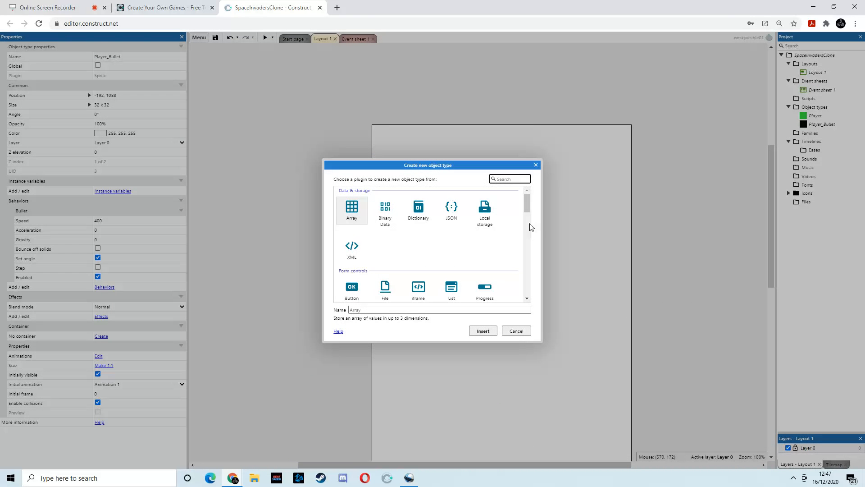
left_click_drag(525, 204, 528, 243)
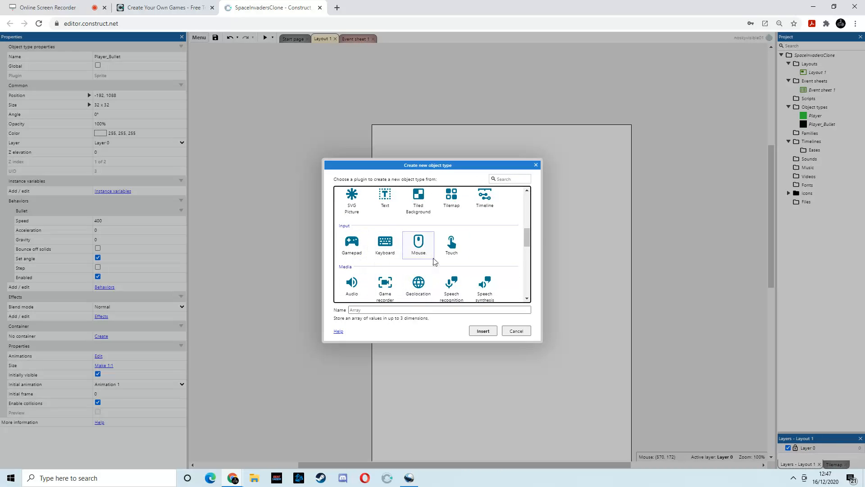
left_click(384, 243)
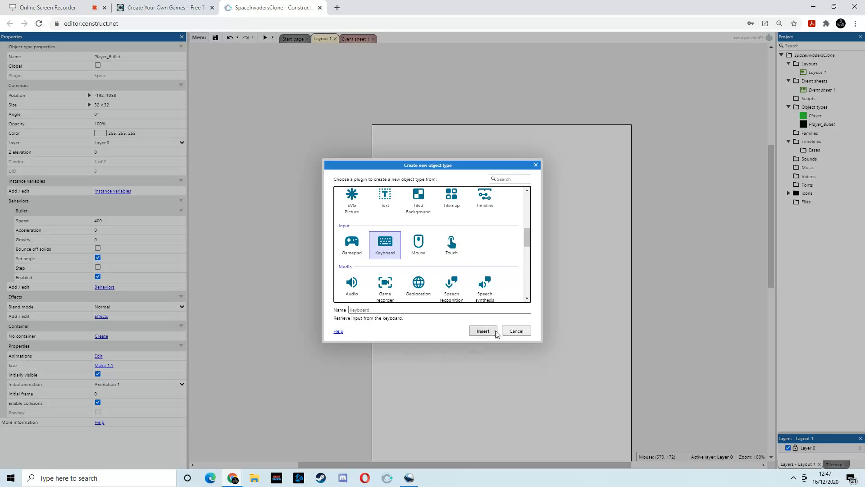
left_click(483, 331)
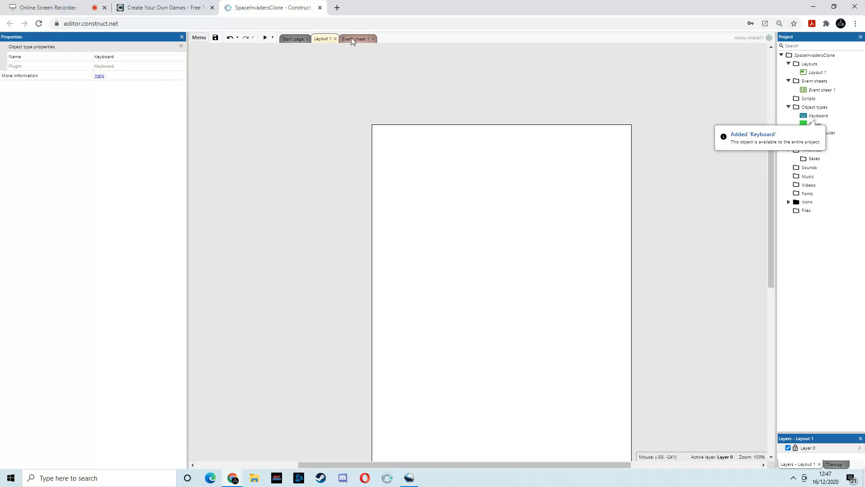
Close the Start page and the Layout 1 view, and reopen Layout 1 from the project
left_click(291, 39)
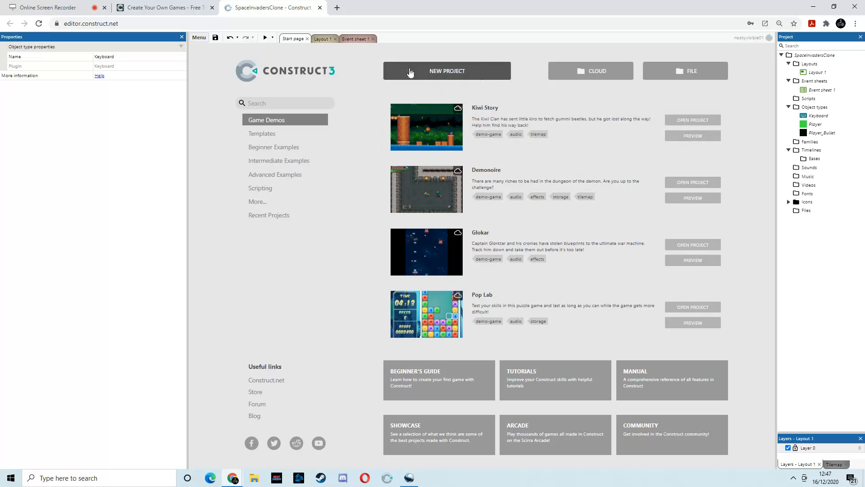
left_click(307, 39)
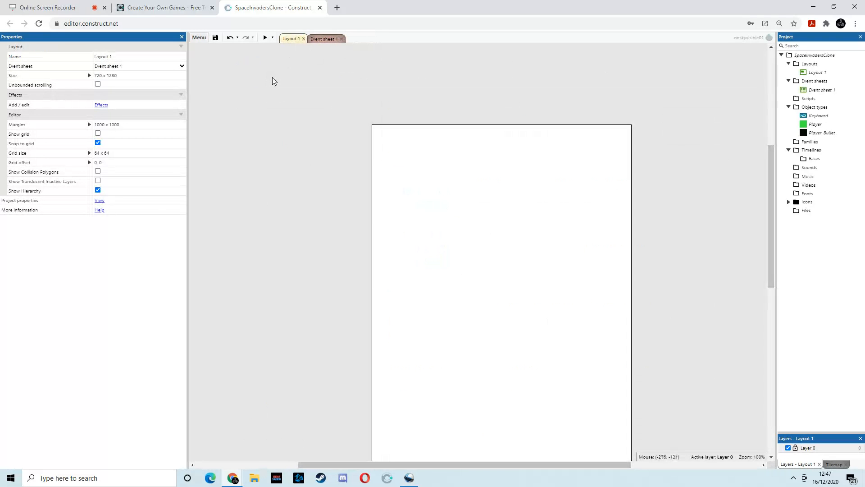
left_click(303, 38)
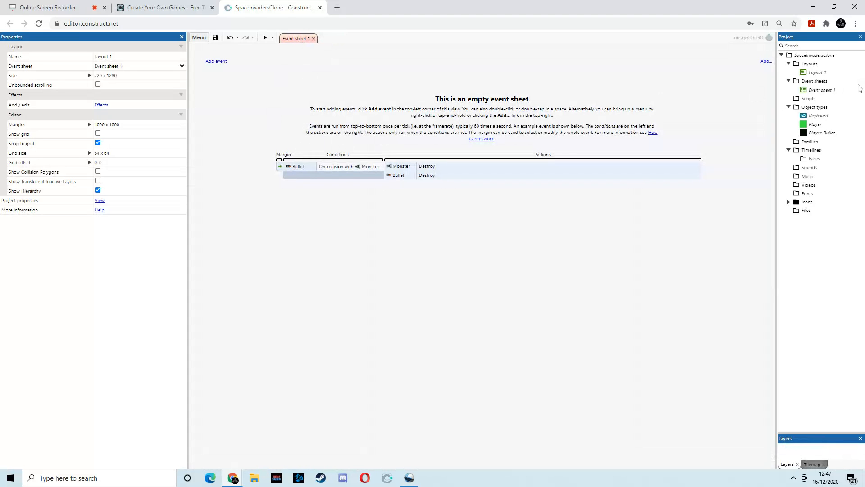
left_click(813, 74)
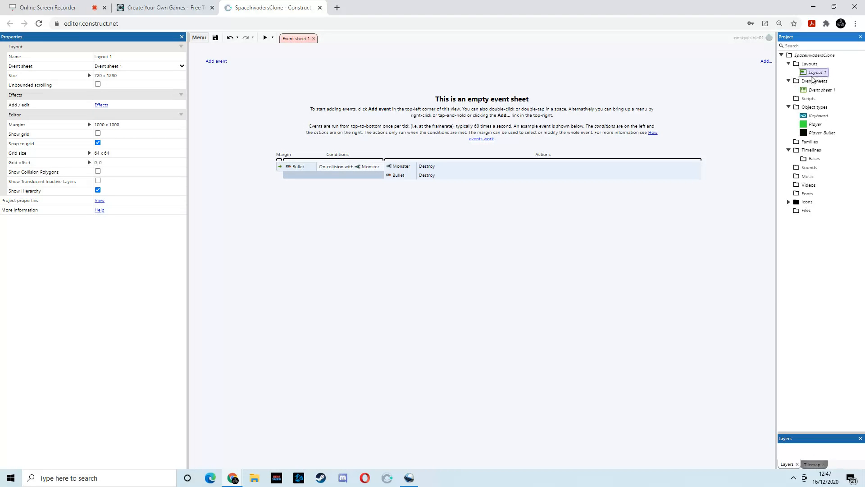
double_click(813, 74)
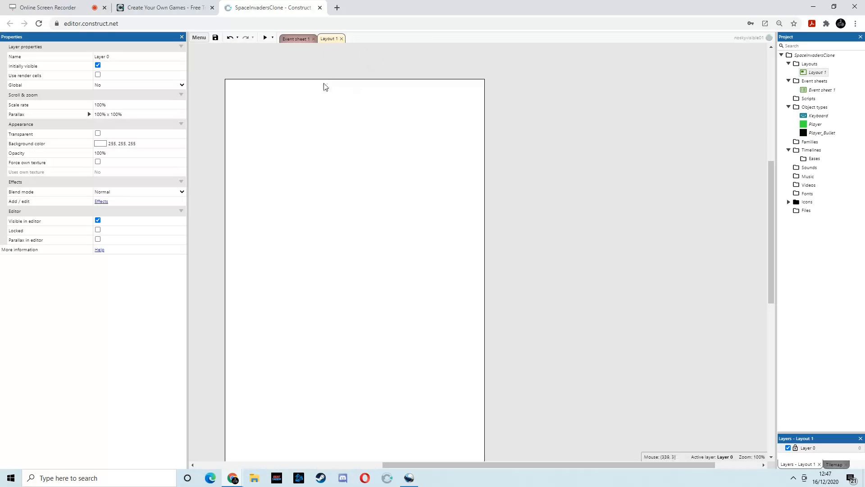
Examine the whole layout with the Player near its lower edge and Player_Bullet outside it
scroll(498, 172, "down", 3, "ctrl")
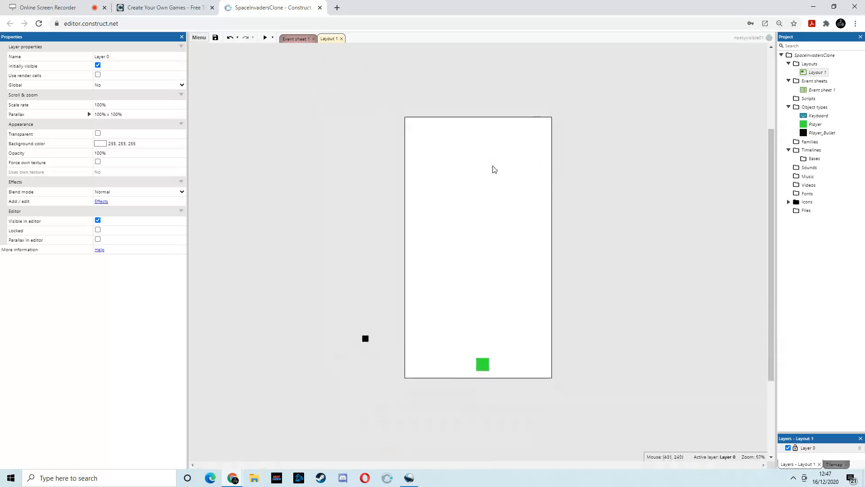
scroll(493, 168, "up", 1, "ctrl")
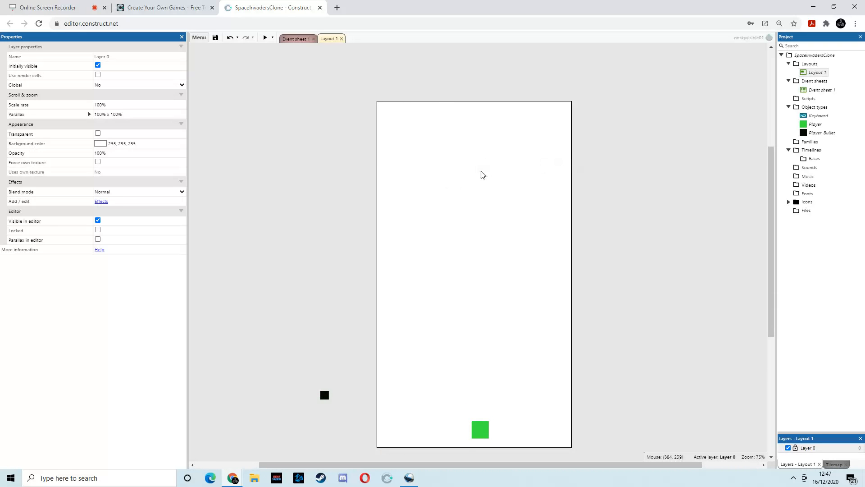
scroll(500, 175, "down", 2, "ctrl")
scroll(510, 182, "up", 3, "ctrl")
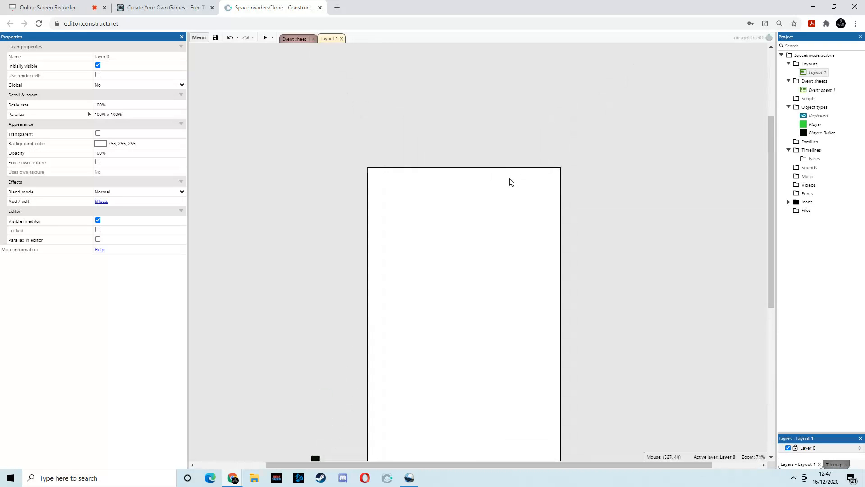
scroll(621, 197, "down", 3, "ctrl")
left_click_drag(771, 119, 770, 184)
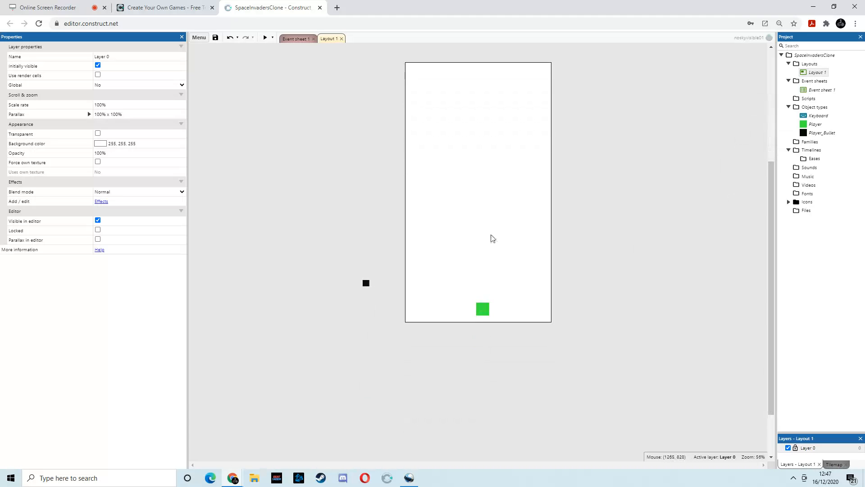
scroll(553, 183, "up", 2, "ctrl")
scroll(548, 179, "down", 1, "ctrl")
scroll(550, 183, "down", 1, "ctrl")
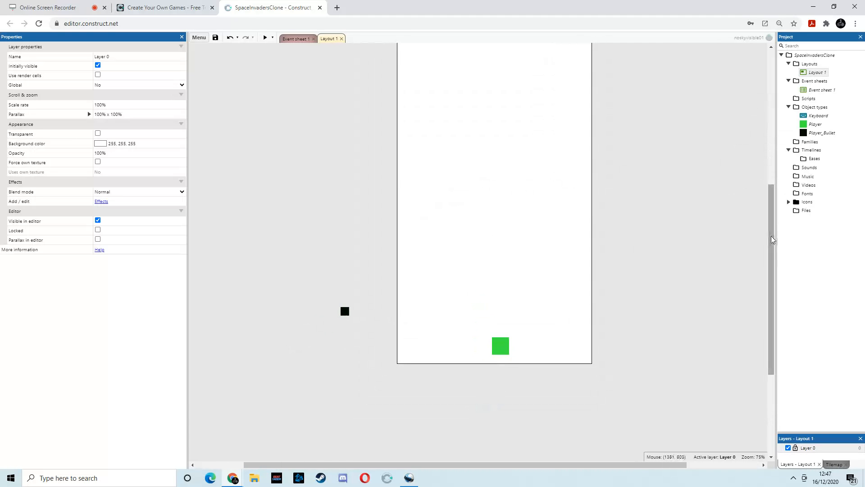
scroll(774, 238, "up", 1)
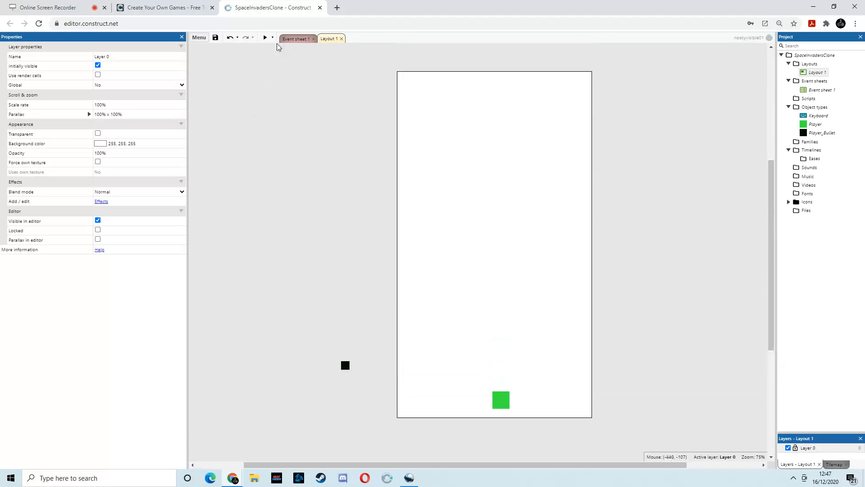
Add an event to Event sheet 1 with the Keyboard condition On key pressed for the Space key
left_click(295, 38)
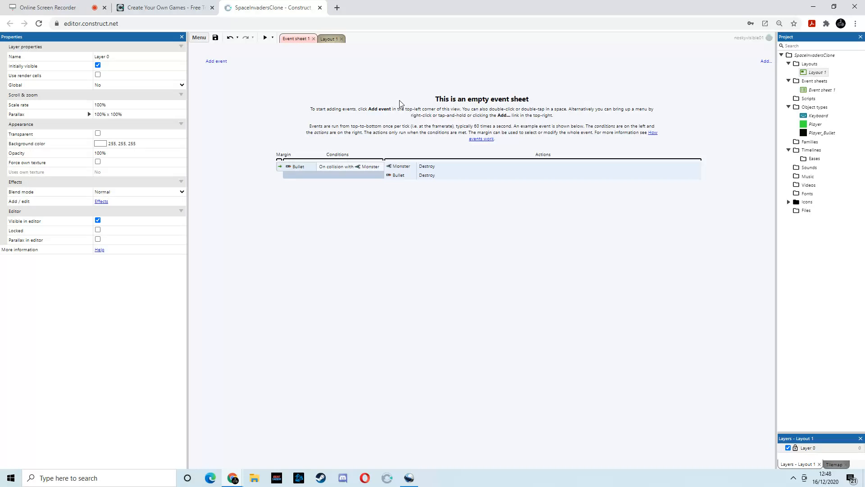
left_click(217, 62)
double_click(539, 112)
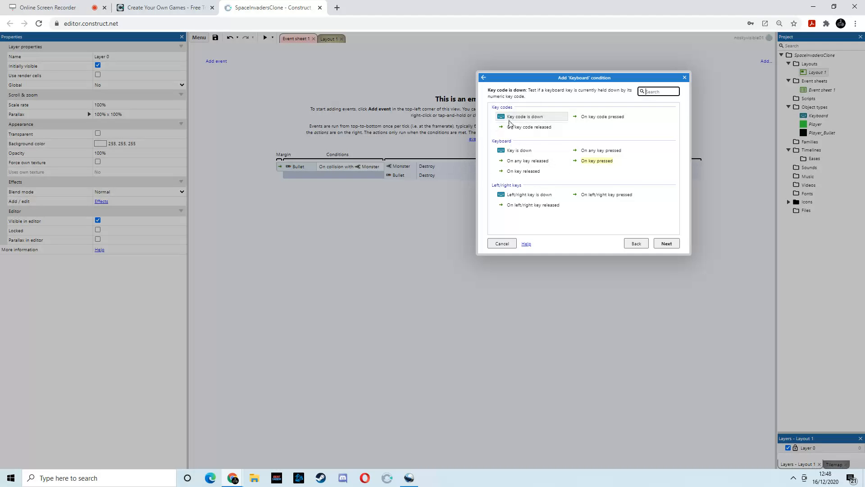
left_click(596, 162)
double_click(596, 165)
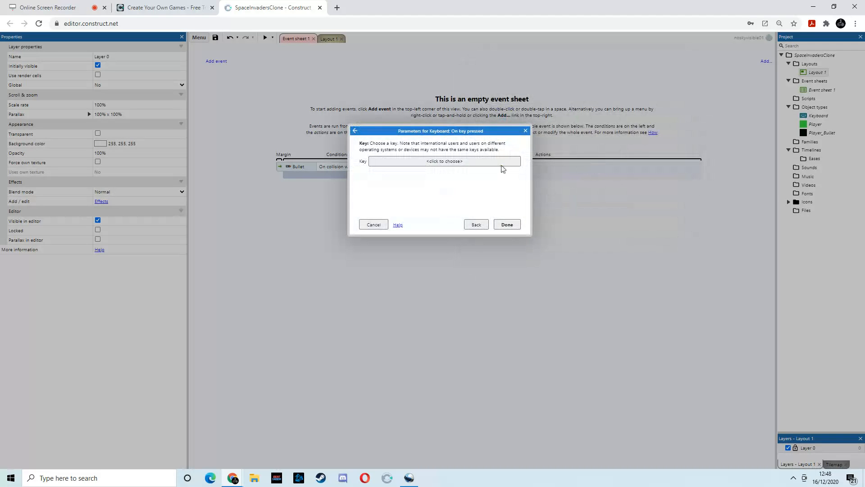
left_click(440, 162)
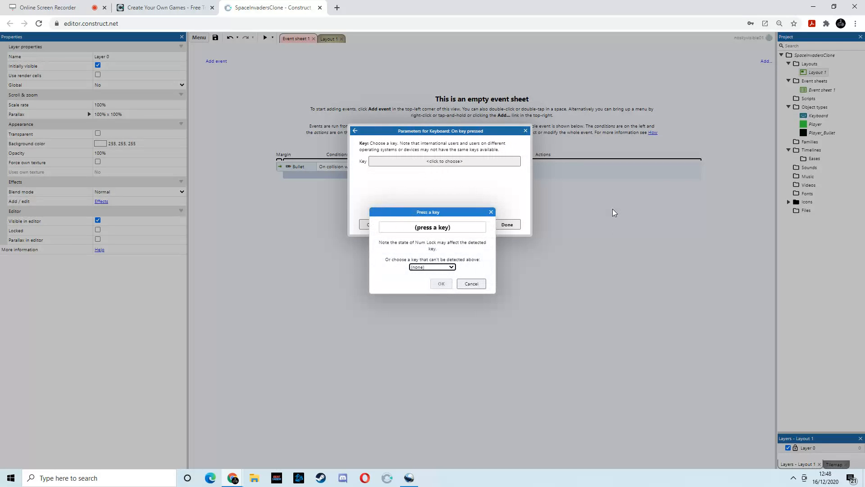
key("space")
left_click(439, 284)
left_click(506, 229)
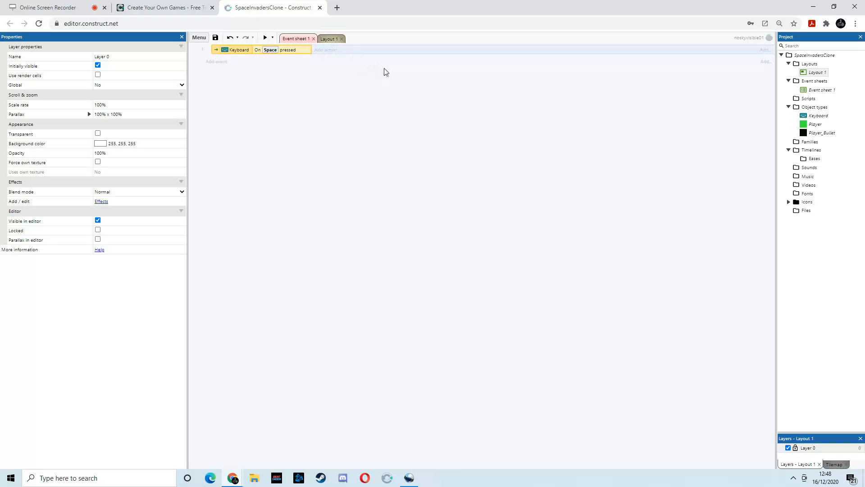
Give the Space event a Player action that spawns Player_Bullet on layer 0 at image point 0
left_click(328, 51)
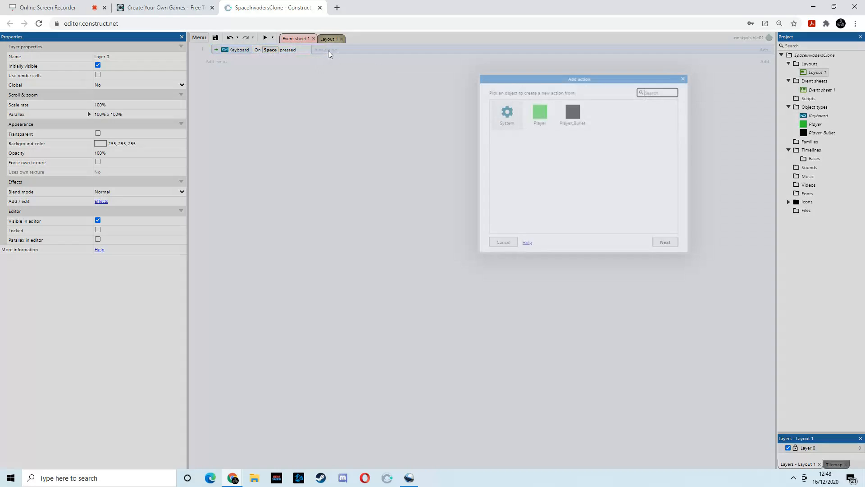
double_click(540, 114)
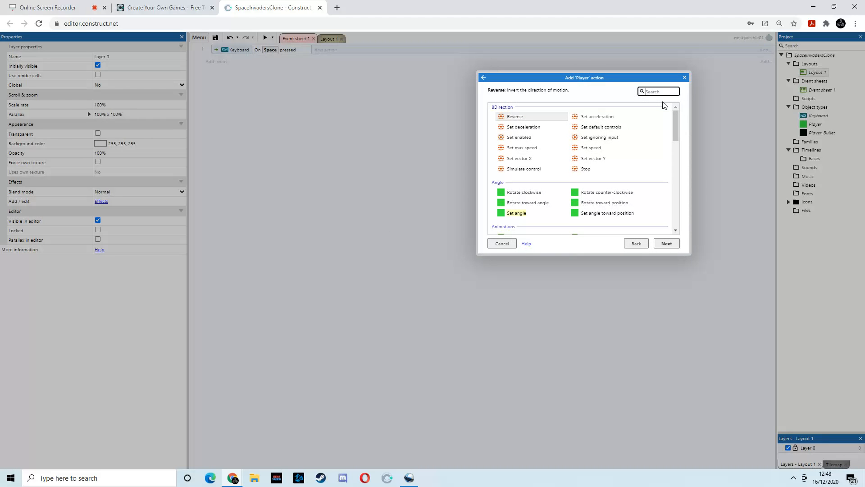
type("spa")
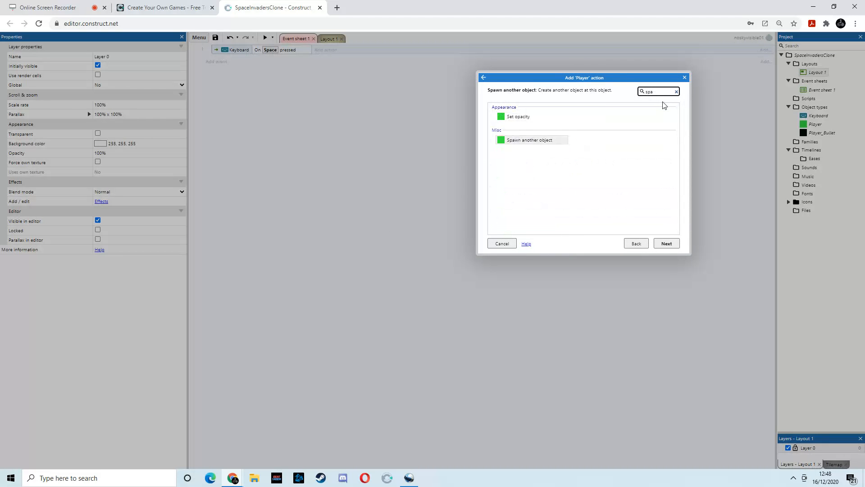
double_click(532, 141)
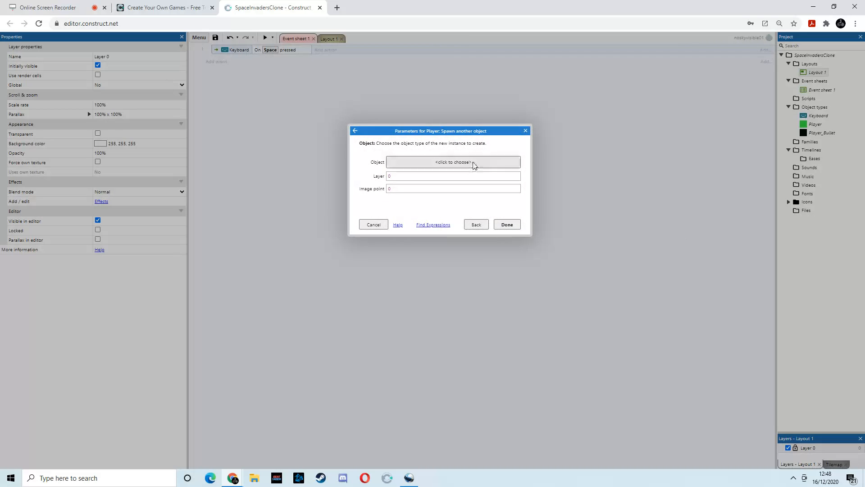
left_click(474, 163)
double_click(427, 154)
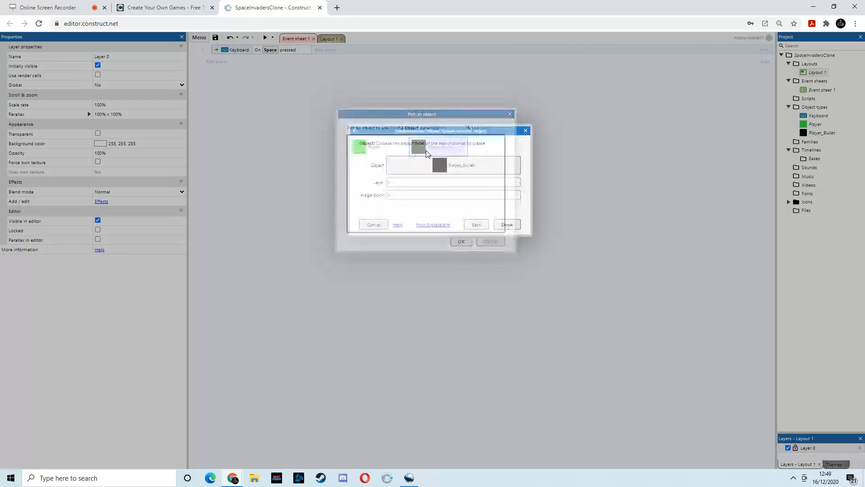
left_click(507, 225)
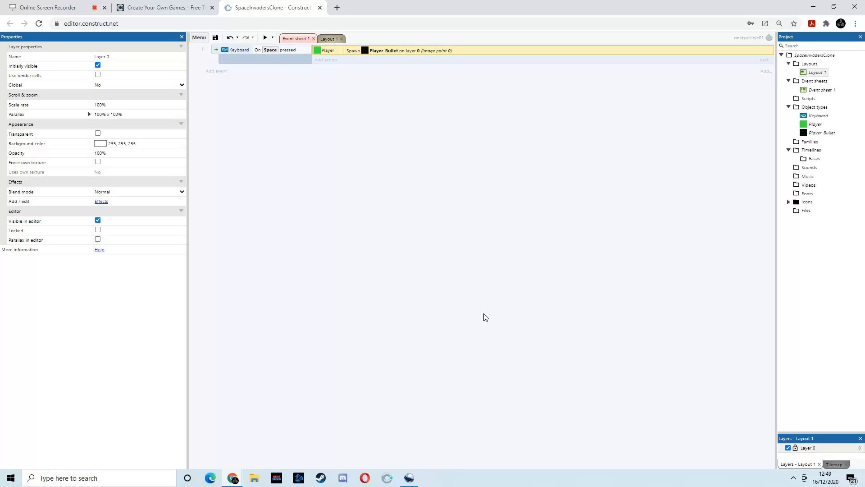
Preview the game, fire bullets repeatedly to check which way they travel, and close the preview
left_click(266, 38)
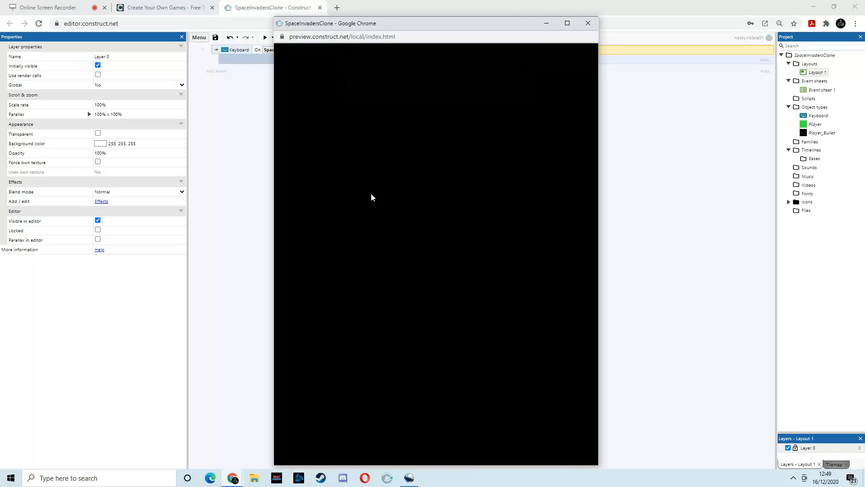
key("space")
key("space")
key("space")
key("space")
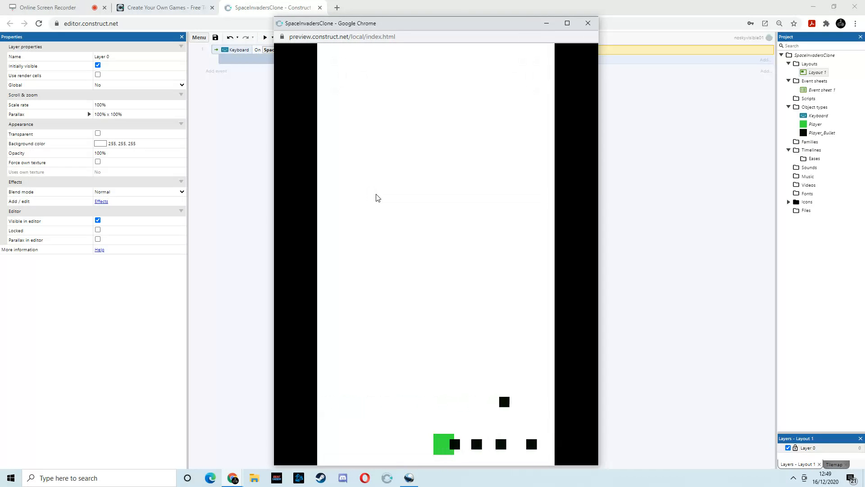
key("space")
key("space")
key("space")
key("space")
key("space")
key("space")
key("space")
key("space")
key("space")
key("space")
key("space")
key("space")
key("space")
key("space")
key("space")
key("space")
key("space")
key("space")
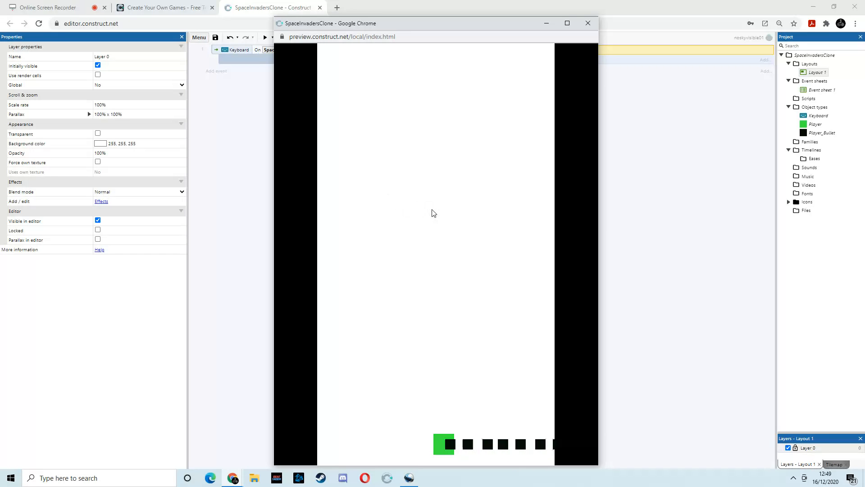
key("space")
key("space")
key("space")
key("space")
key("space")
key("space")
key("space")
key("space")
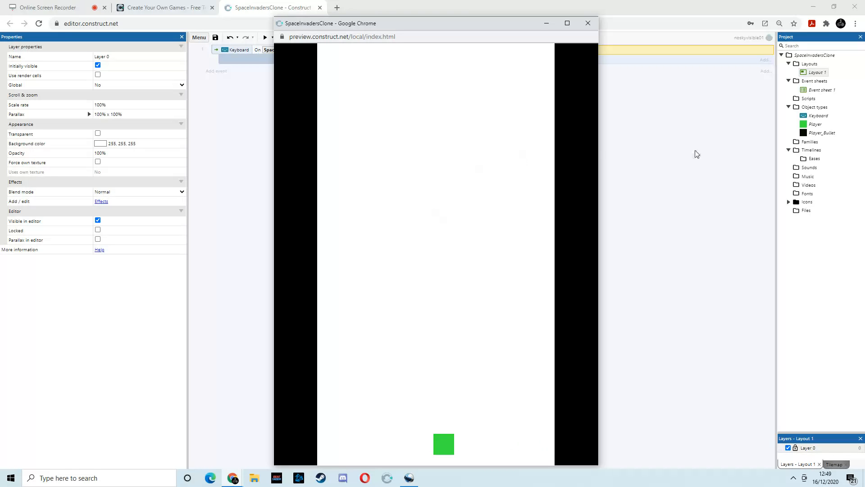
left_click(588, 23)
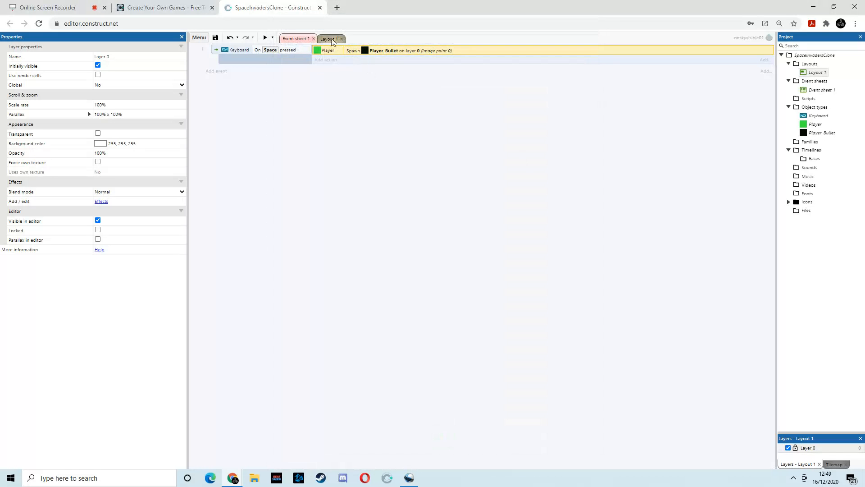
Draw a black arrow pointing to the right edge of the Player sprite's image with the Line tool
left_click(328, 39)
left_click(504, 402)
double_click(505, 407)
left_click(142, 104)
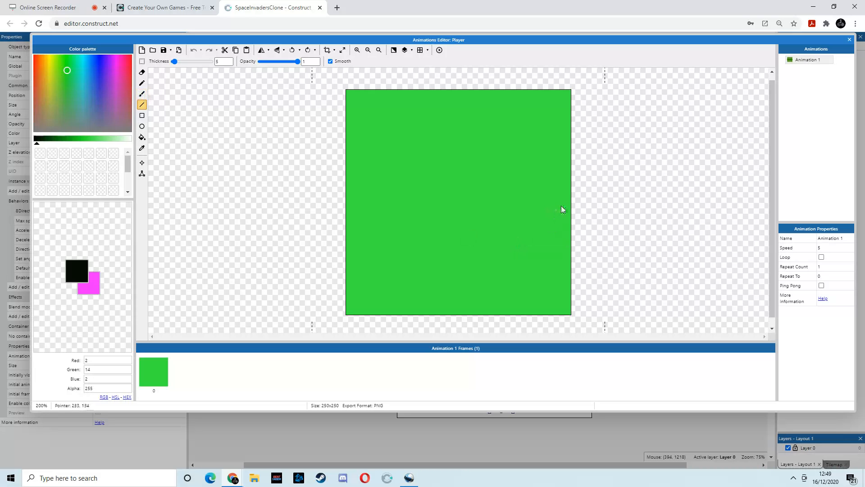
mouse_move(558, 183)
left_mouse_down()
mouse_move(570, 202)
mouse_move(515, 199)
left_mouse_up()
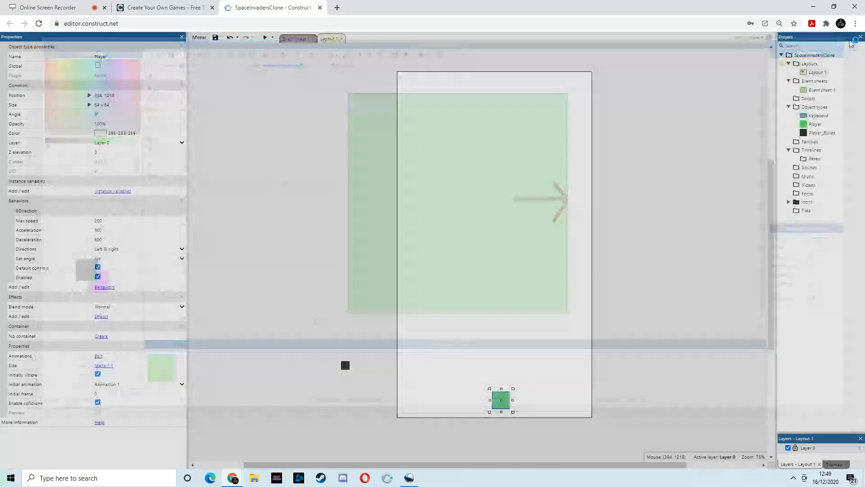
left_click(849, 40)
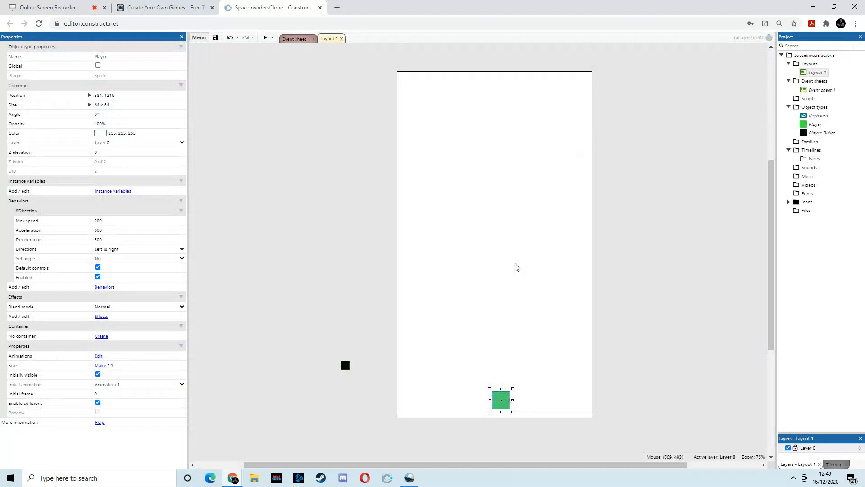
Preview the game, fire repeatedly to compare the bullets' direction with the Player's arrow, and close the preview
left_click(264, 37)
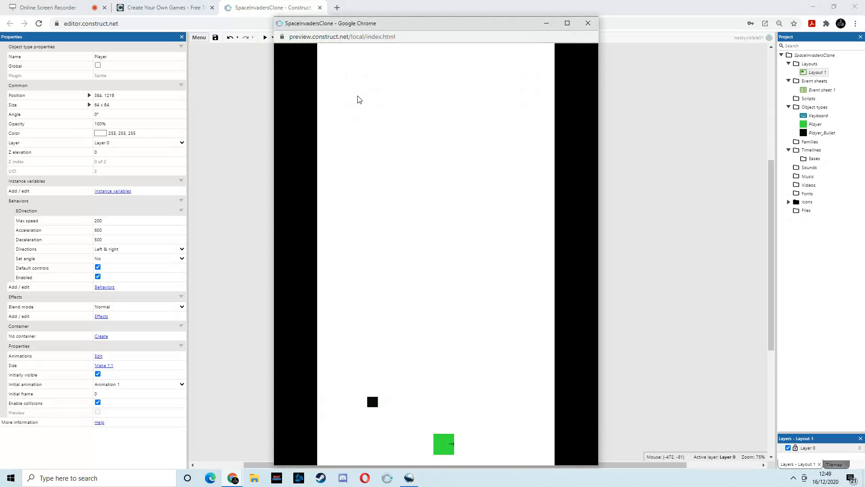
key("space")
key("space")
key("space")
key("space")
key("space")
key("space")
key("space")
key("space")
key("space")
key("space")
key("space")
key("space")
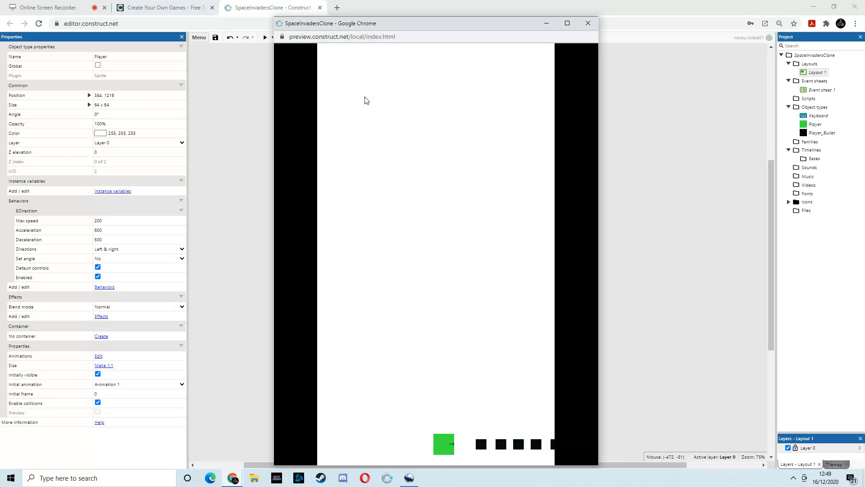
left_click(587, 23)
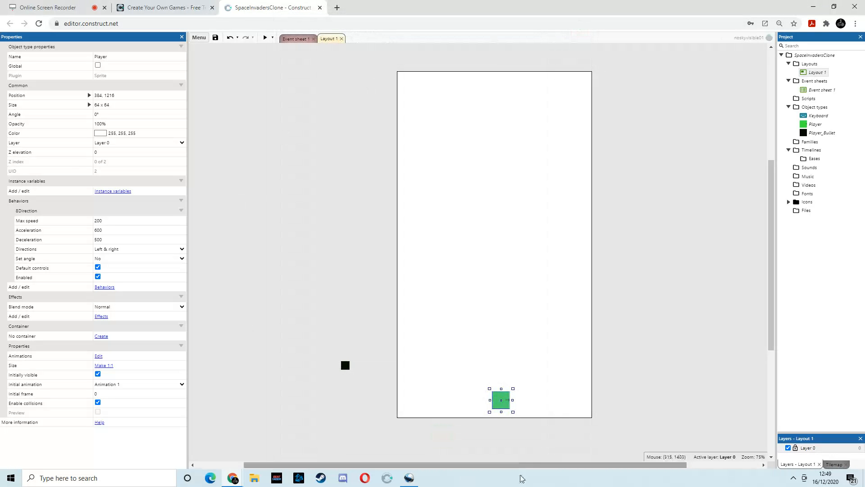
Set the Player's angle to 270 degrees in Layout 1
left_click(107, 114)
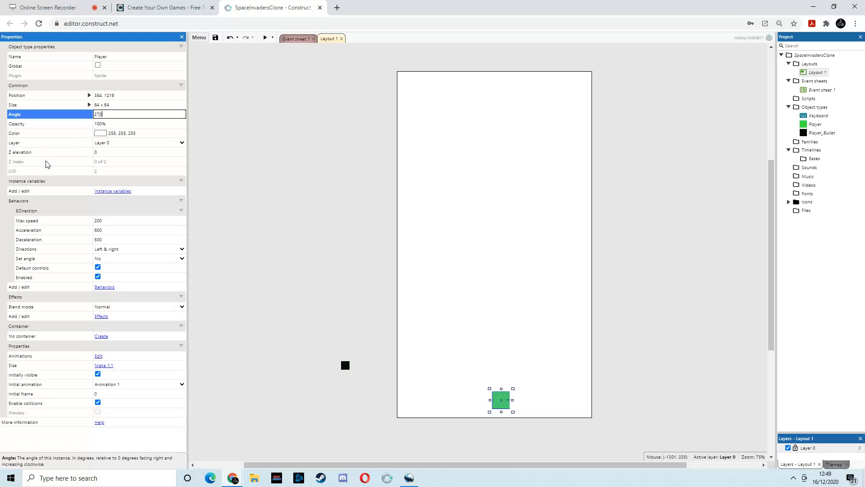
type("270")
key("Tab")
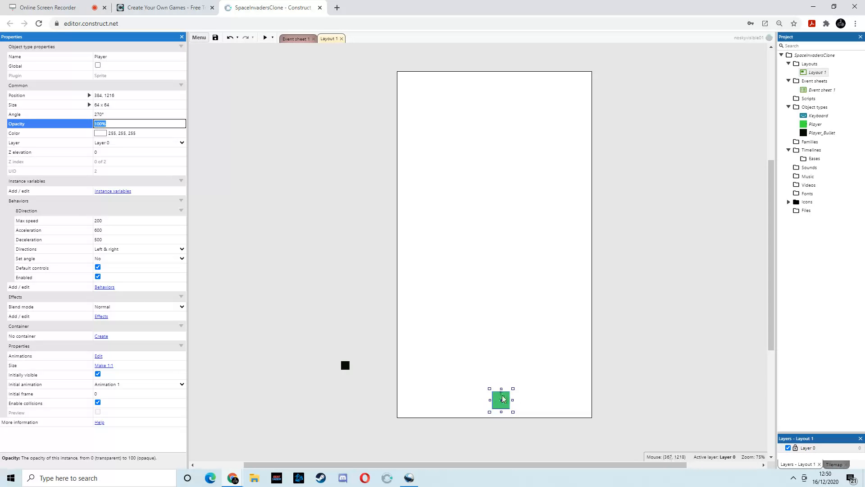
Preview the game with the rotated Player, fire a long run of bullets to check their direction, and close it
left_click(265, 37)
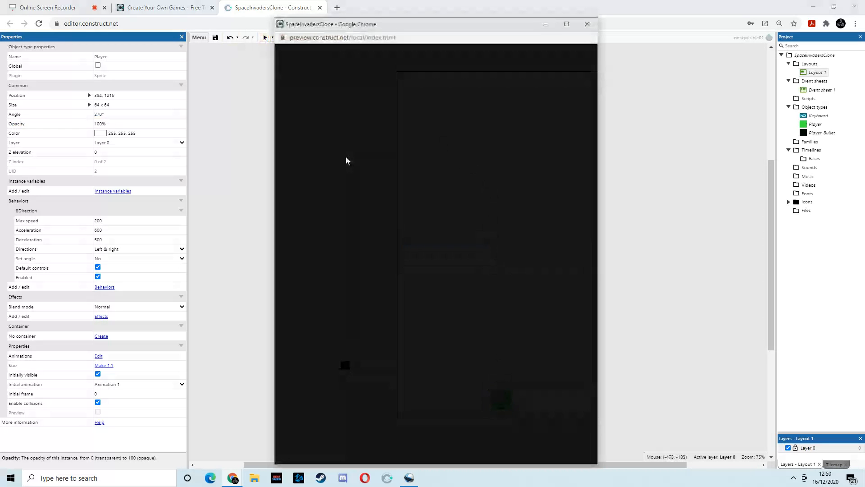
key("space")
key("space")
key("space")
key("space")
key("space")
key("space")
key("space")
key("space")
key("space")
key("space")
key("space")
key("space")
key("space")
key("space")
key("space")
key("space")
key("space")
key("space")
key("space")
key("space")
key("space")
key("space")
key("space")
key("space")
key("space")
key("space")
key("space")
key("space")
key("space")
key("space")
key("space")
key("space")
key("space")
key("space")
key("space")
key("space")
key("space")
key("space")
key("space")
key("space")
key("space")
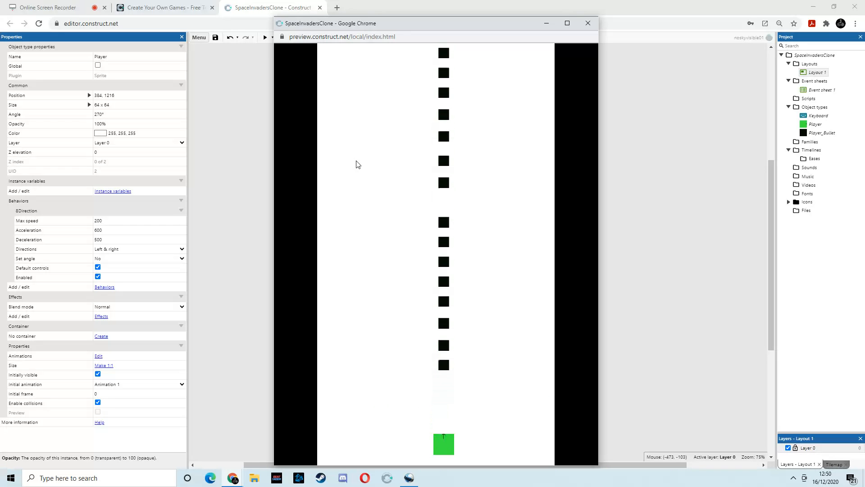
left_click(586, 22)
Preview the game again, move the Player left and right while firing bullets, and close the preview
left_click(264, 37)
key("Right")
key("space")
key("Left")
key("space")
key("space")
key("Right")
key("space")
key("space")
key("space")
key("space")
key("space")
key("space")
key("space")
key("Left")
key("space")
key("space")
key("space")
key("space")
key("space")
key("space")
key("space")
key("space")
key("space")
key("space")
key("space")
key("space")
key("space")
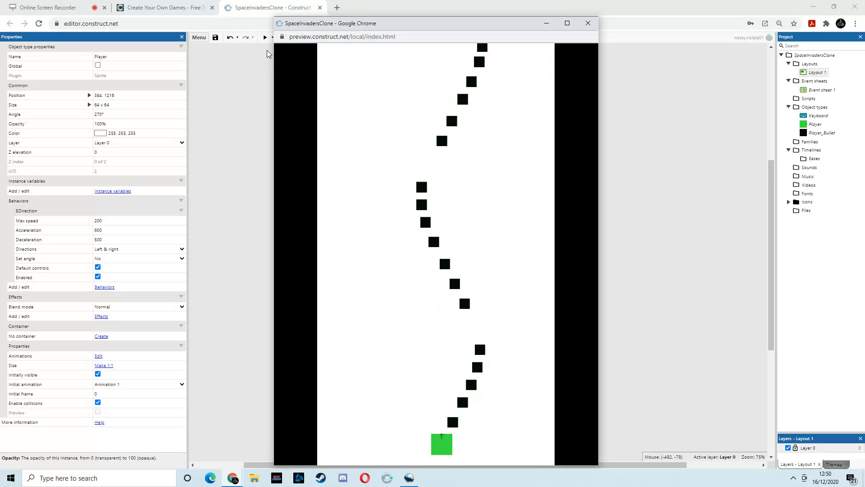
key("Right")
key("space")
key("space")
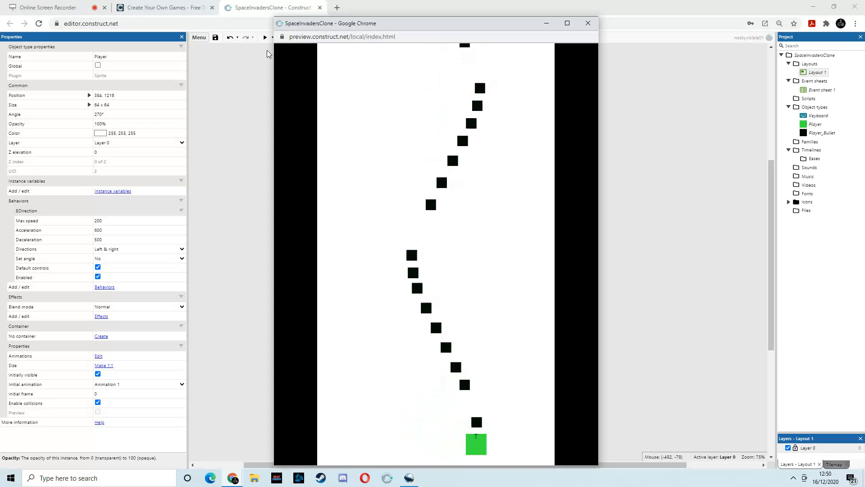
left_click(587, 24)
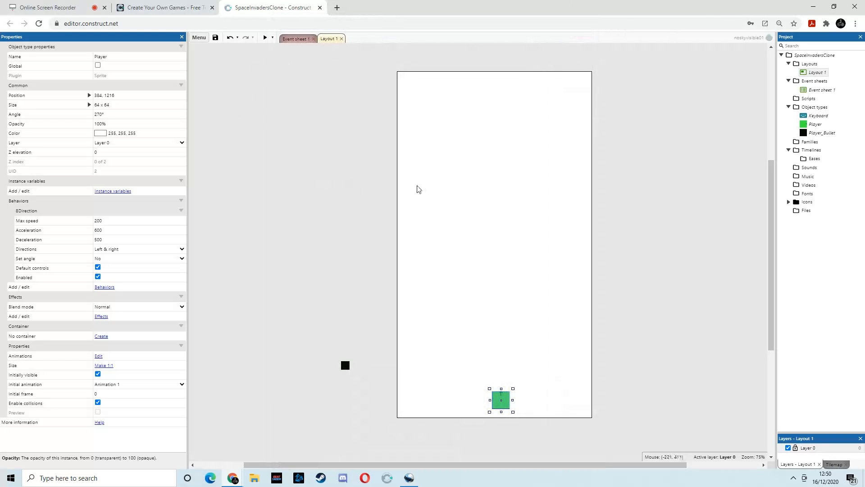
Insert a new Sprite object in the upper part of Layout 1
right_click(497, 129)
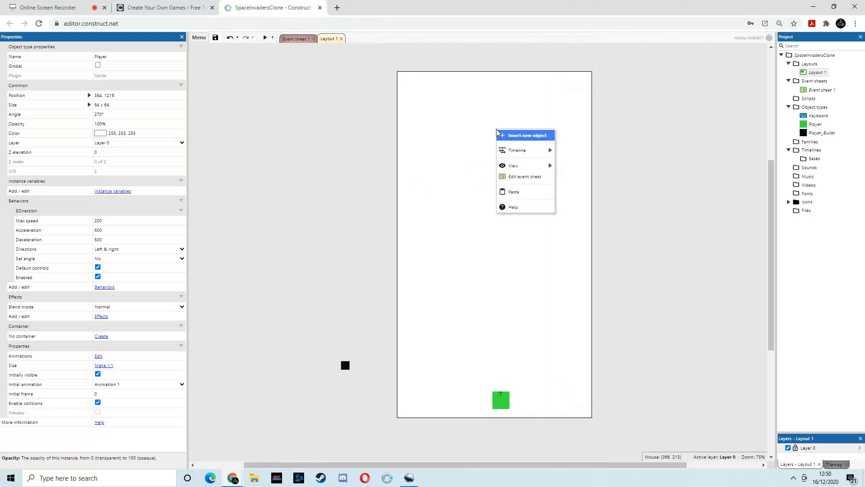
left_click(531, 135)
left_click_drag(526, 203, 525, 228)
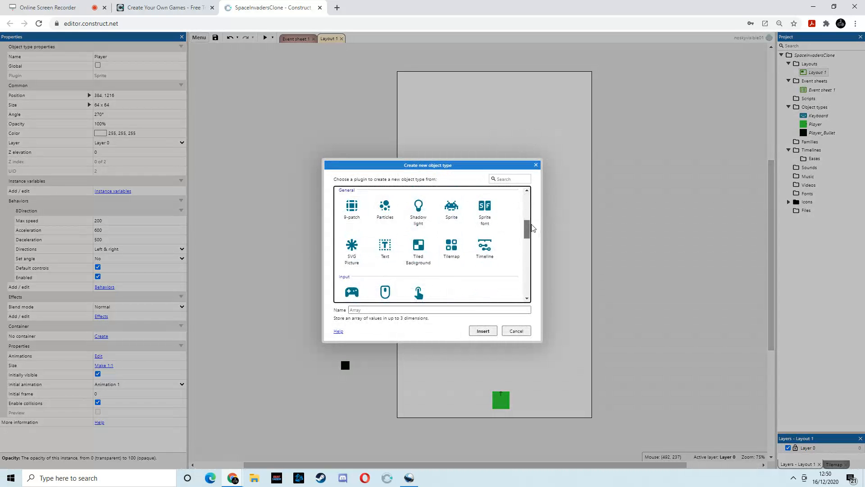
left_click(454, 215)
double_click(454, 215)
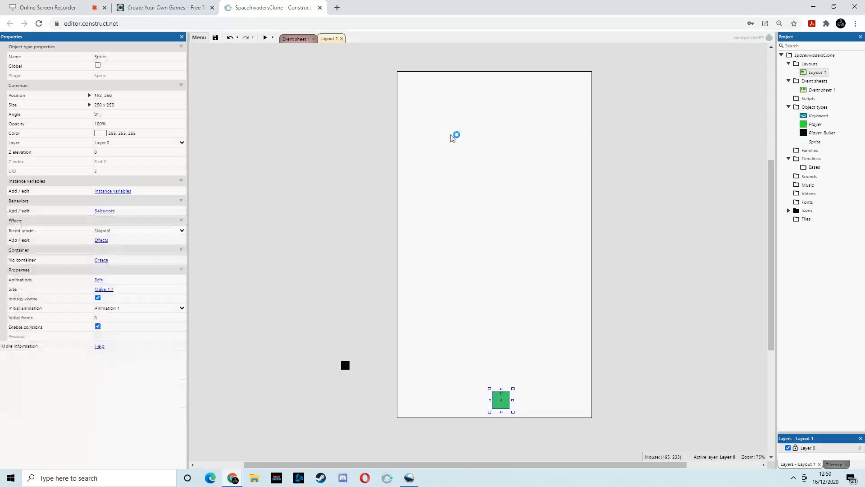
left_click(454, 135)
Fill the new sprite's whole image with bright red and close the Animations Editor
left_click(129, 58)
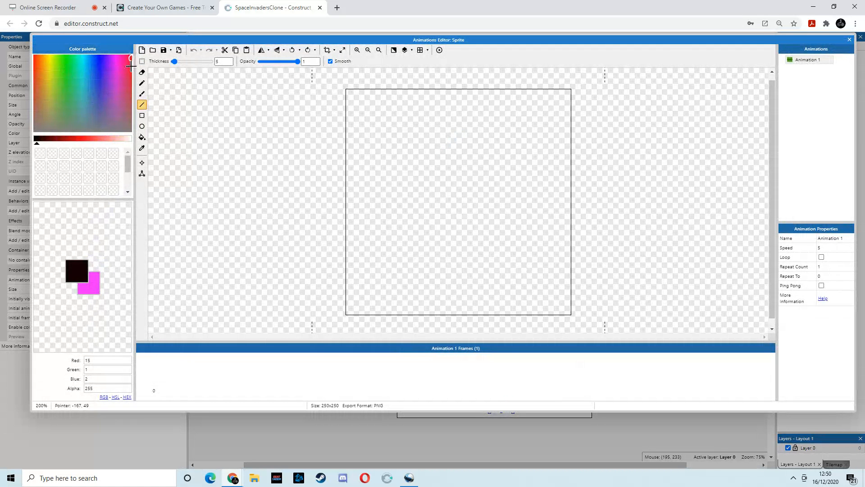
left_click_drag(39, 147, 83, 147)
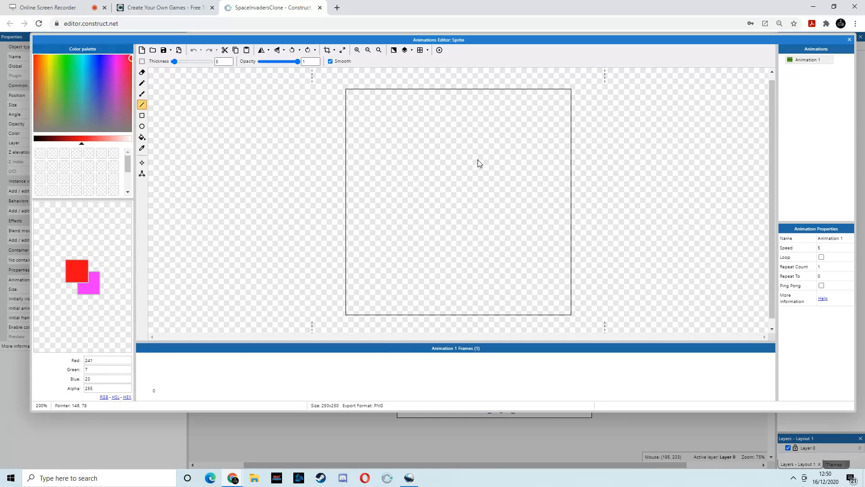
left_click(142, 141)
left_click(425, 183)
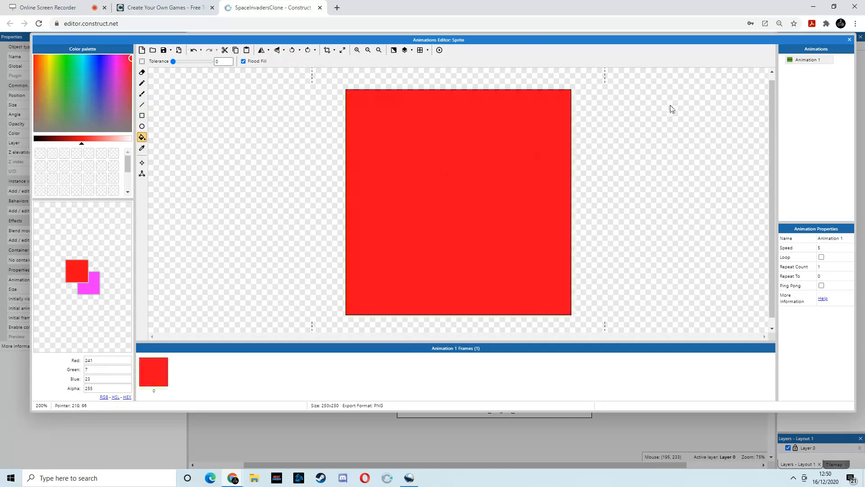
left_click(849, 40)
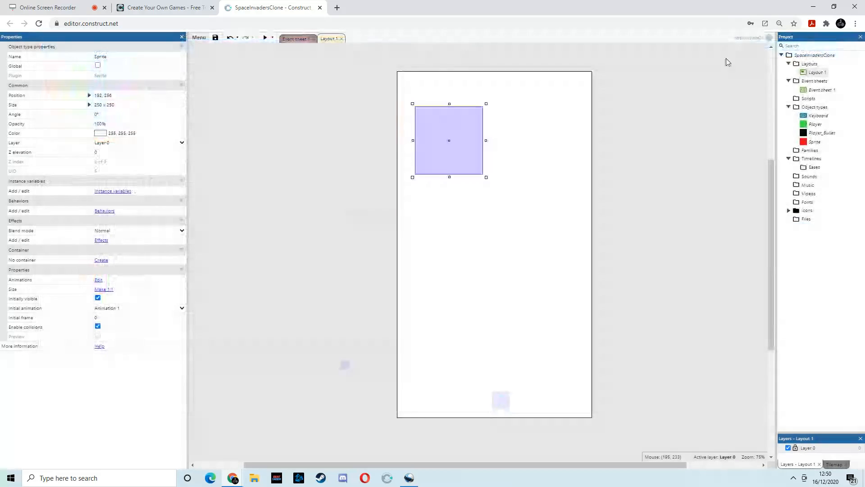
Rename the red sprite Enemy_01 and move it to position 192, 192
left_click(113, 56)
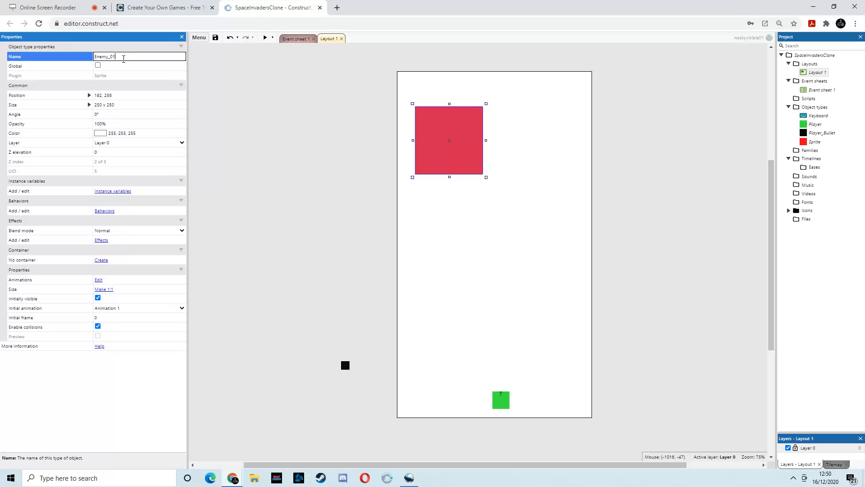
key("Return")
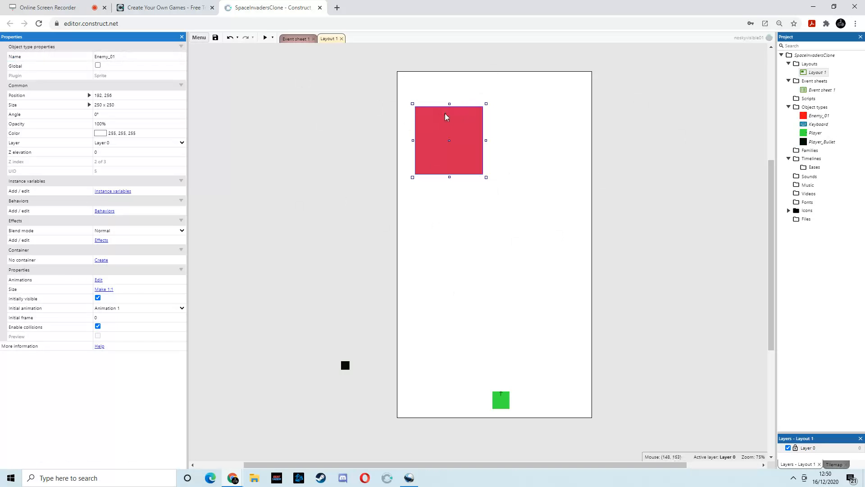
left_click_drag(443, 129, 455, 110)
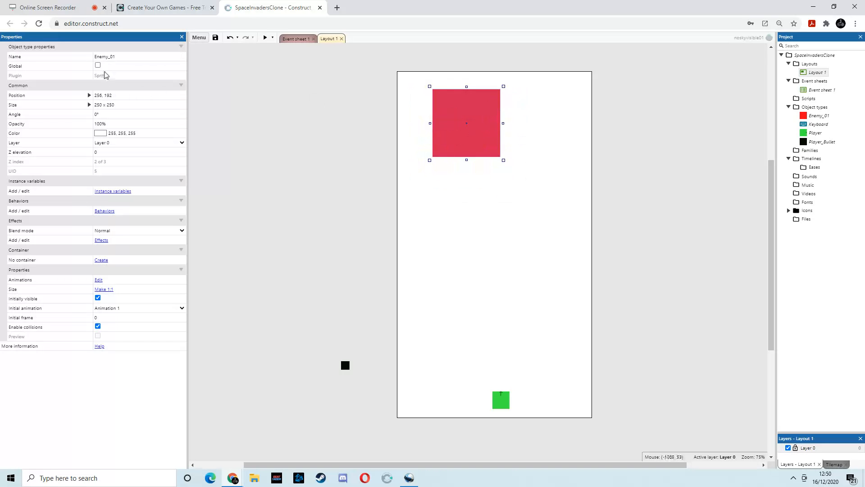
left_click(117, 57)
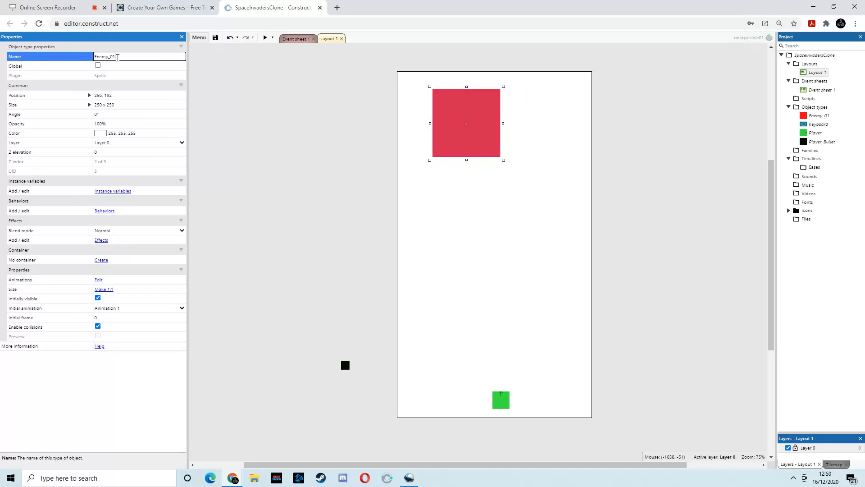
left_click(474, 110)
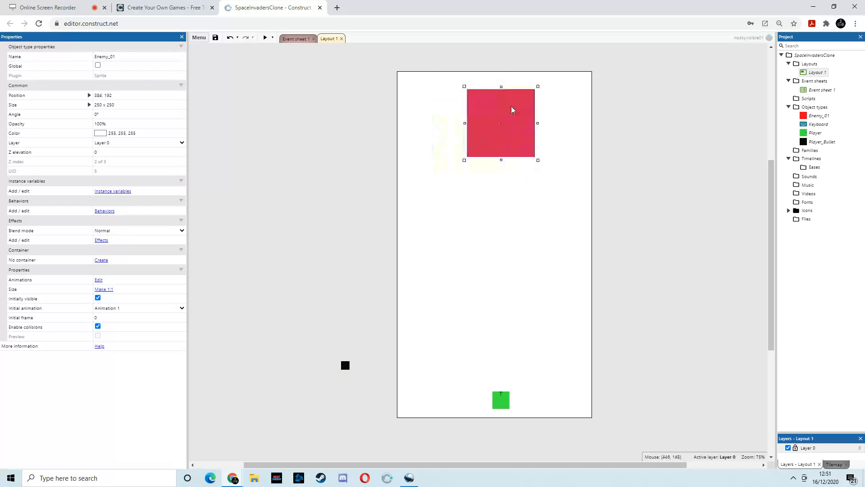
left_click_drag(480, 107, 449, 122)
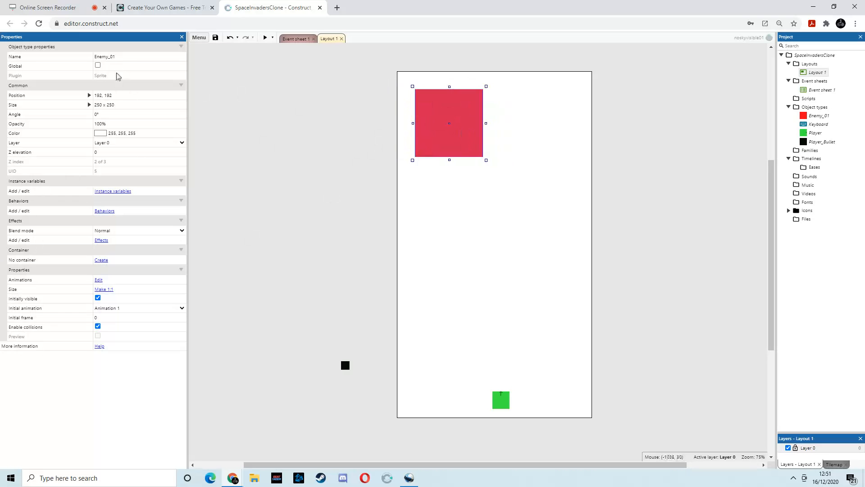
Set the size of Enemy_01 to 64 x 64
left_click(119, 96)
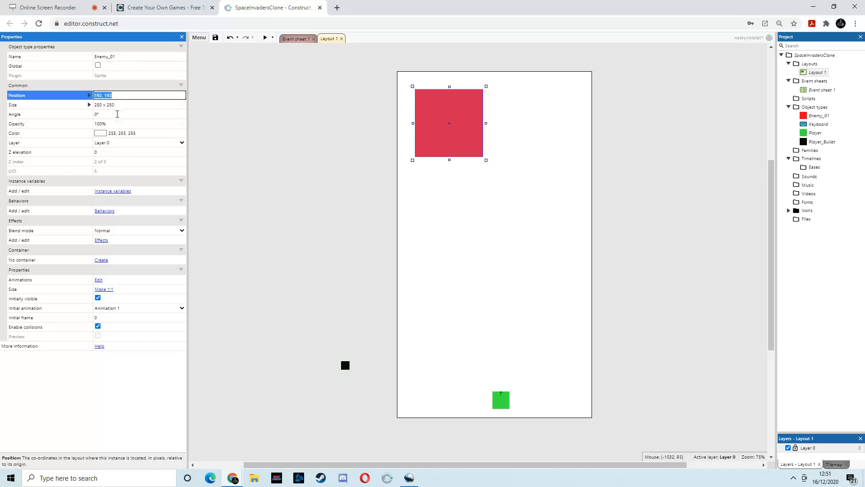
left_click(118, 105)
type("64,64")
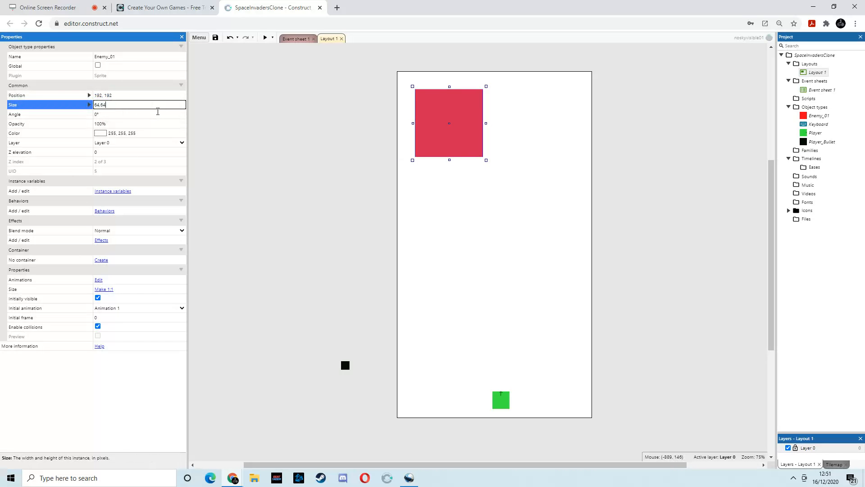
left_click(158, 113)
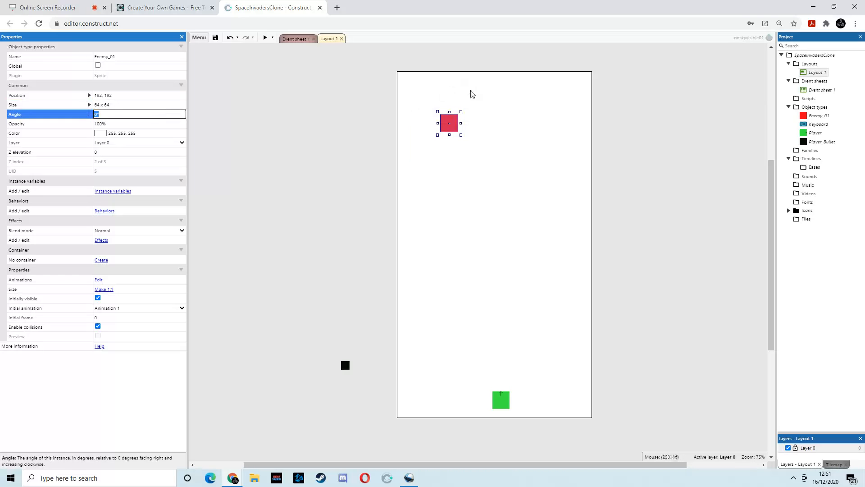
Move Enemy_01 near the layout's upper edge at position 320, 64
left_click_drag(452, 129, 502, 95)
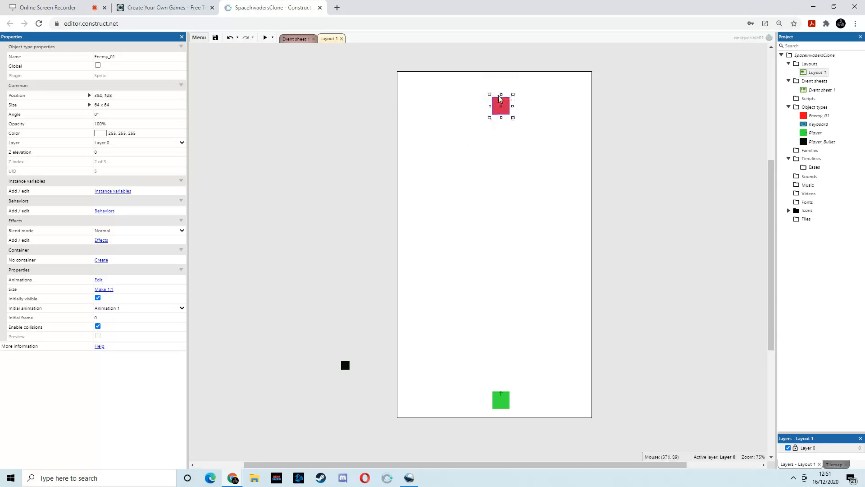
left_click_drag(499, 98, 488, 96)
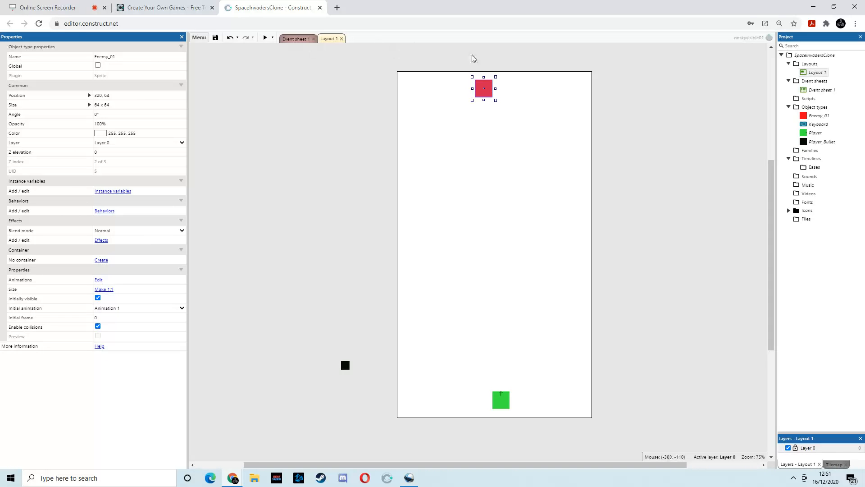
mouse_move(490, 90)
left_mouse_down()
mouse_move(496, 241)
mouse_move(493, 97)
mouse_move(504, 190)
mouse_move(492, 87)
left_mouse_up()
Add the Sine behavior to Enemy_01 and close its behaviors dialog
left_click(105, 211)
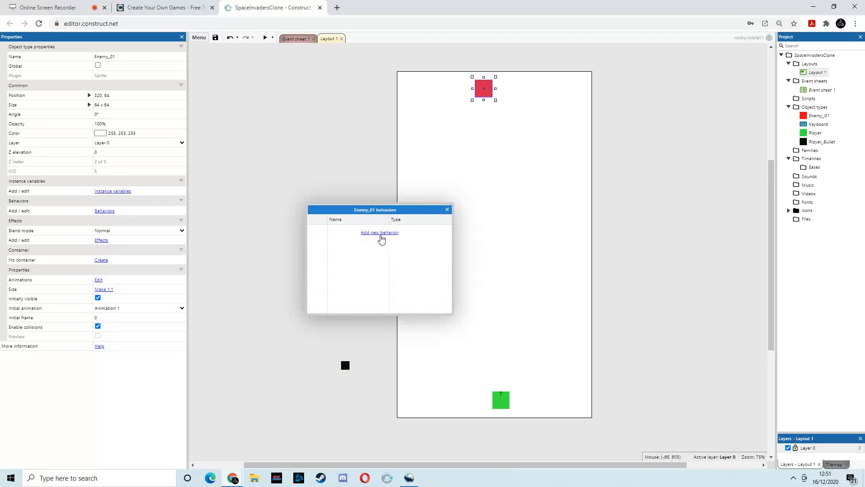
left_click(380, 233)
scroll(360, 176, "down", 10)
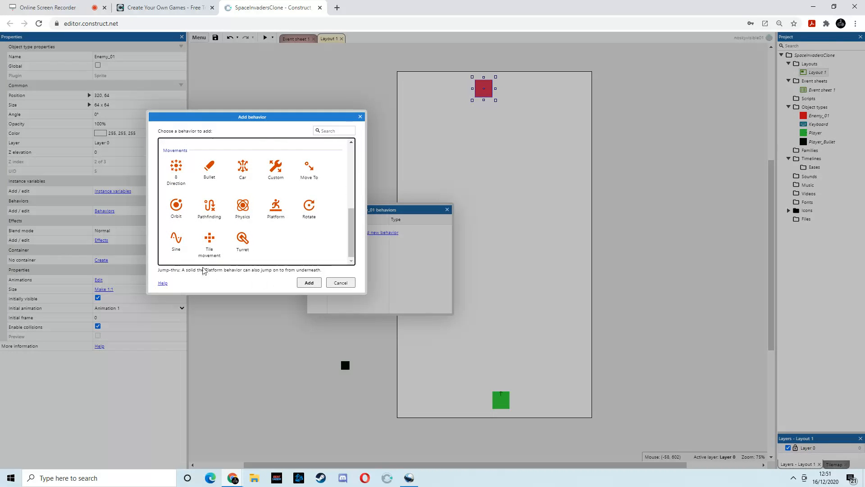
double_click(176, 241)
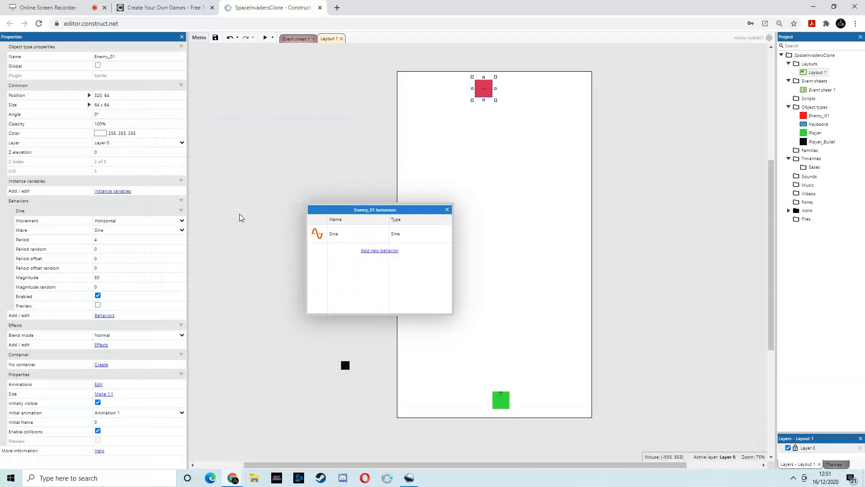
left_click(446, 212)
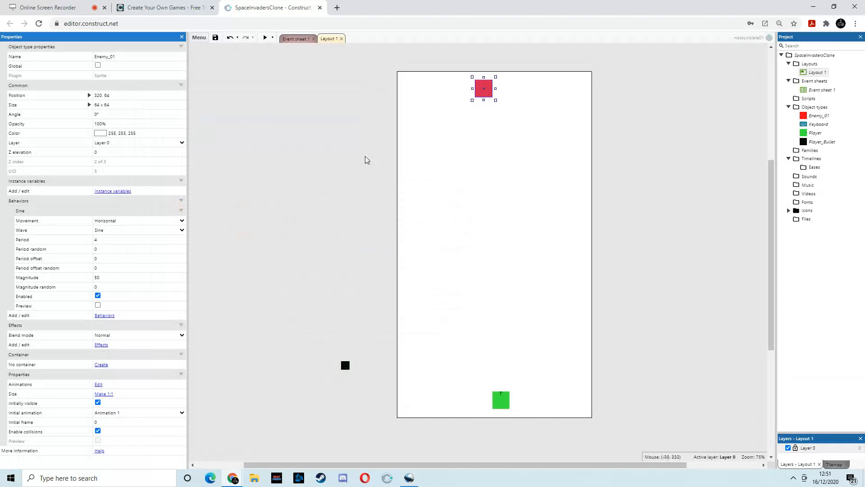
Preview the enemy's movement, and try a Sine period of 2 on Enemy_01 with another preview
left_click(264, 38)
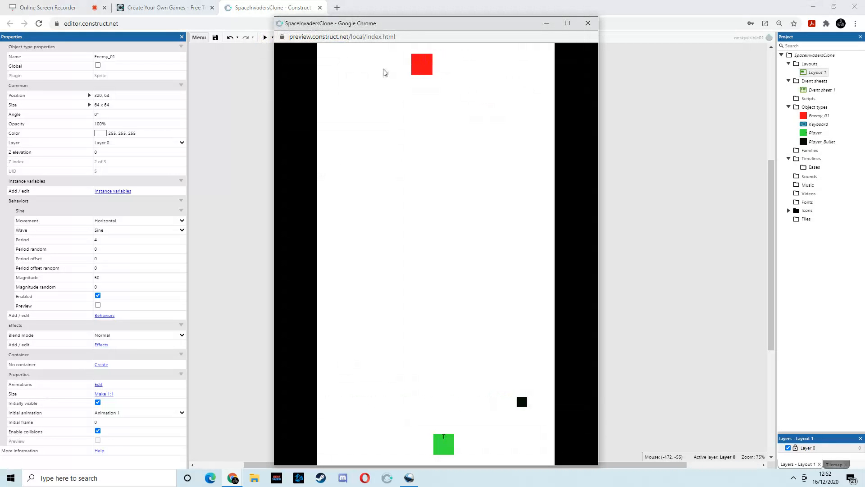
left_click(587, 23)
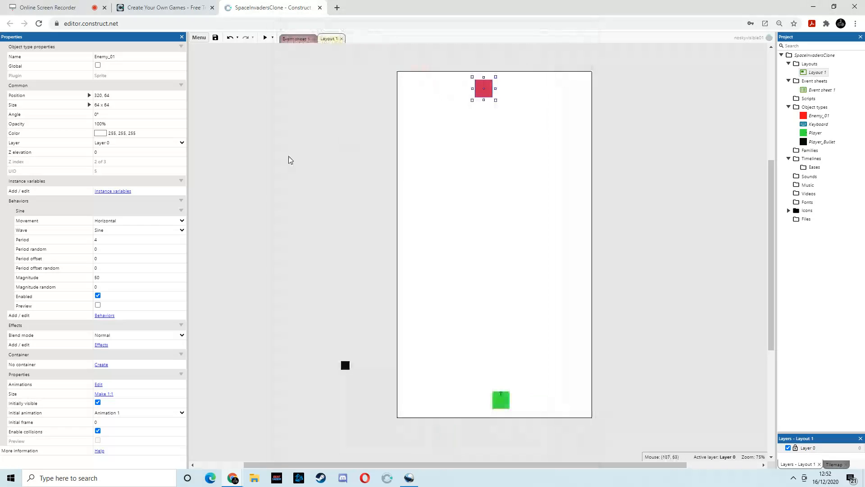
left_click(98, 239)
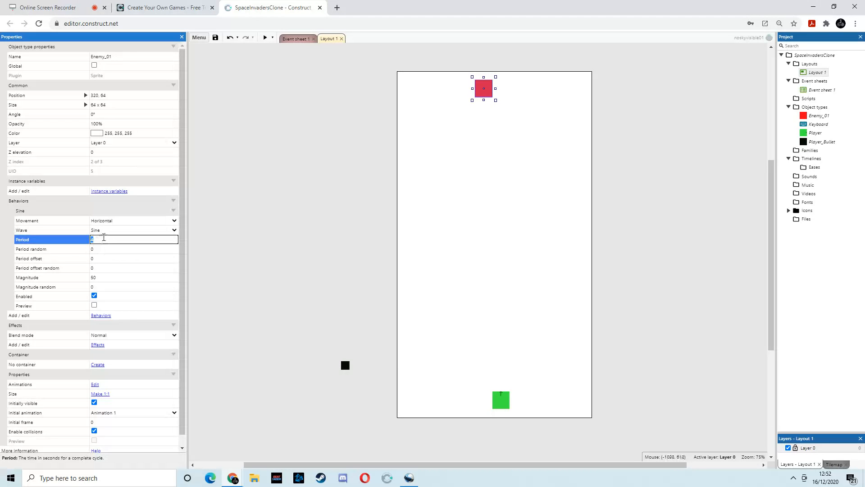
type("2")
key("Tab")
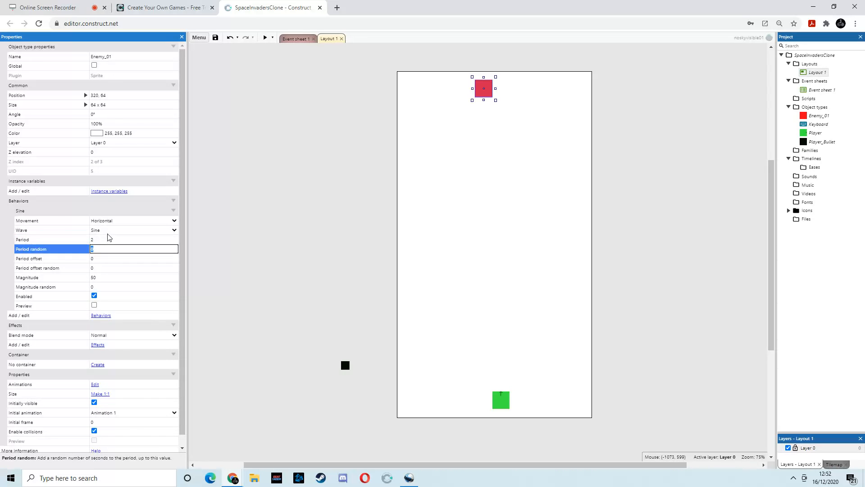
left_click(265, 38)
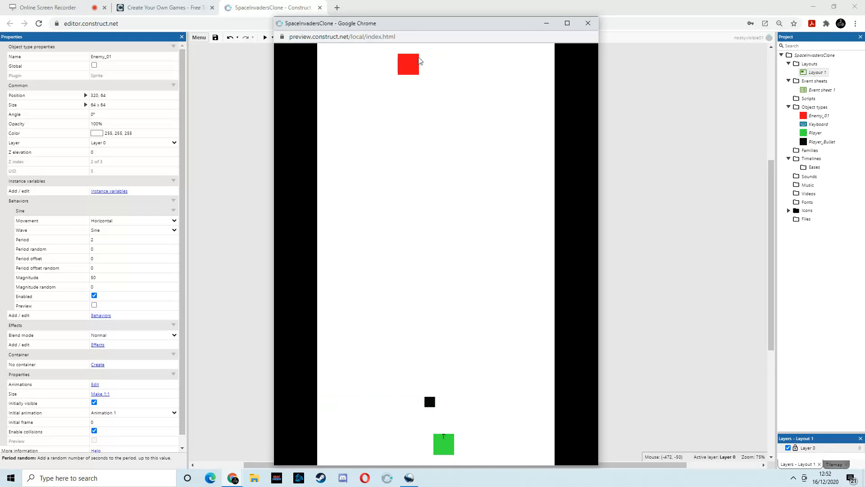
left_click(588, 23)
Set the Sine period of Enemy_01 to 4 and its magnitude to 100, and preview the movement
left_click(97, 240)
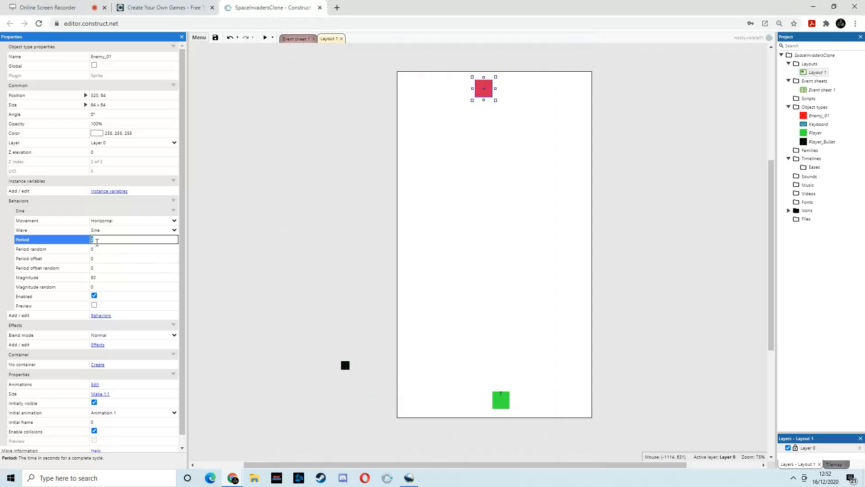
type("4")
key("Tab")
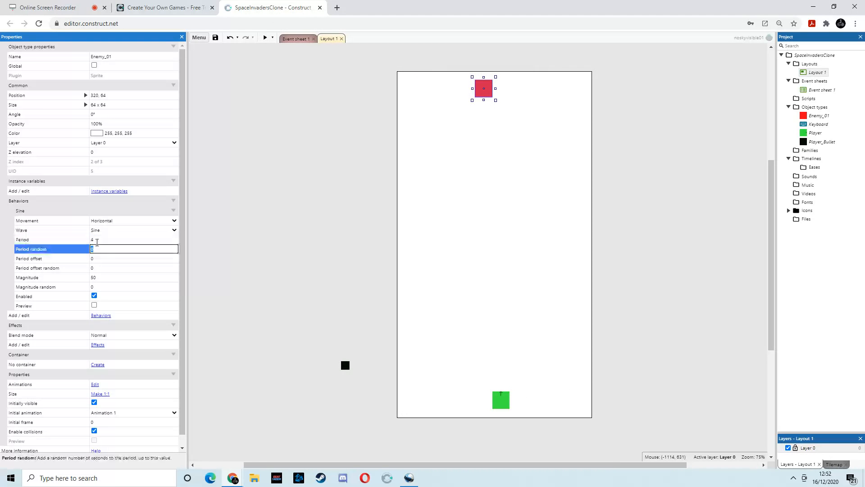
left_click(98, 278)
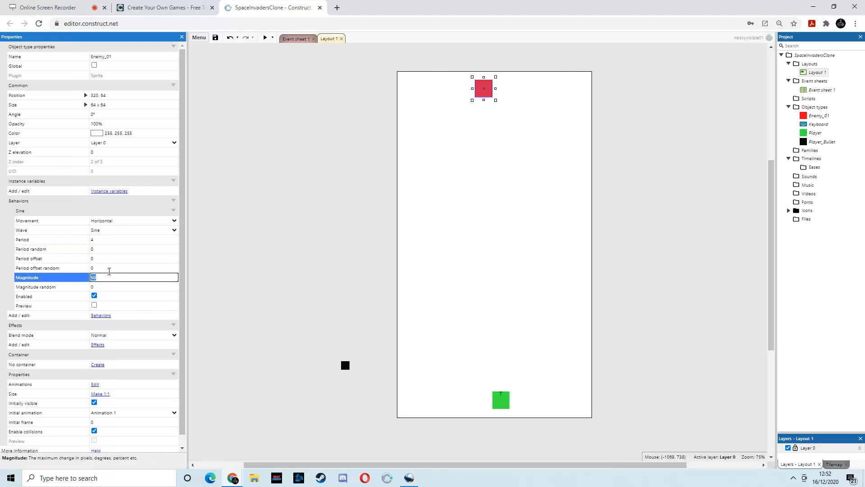
type("100")
left_click(264, 37)
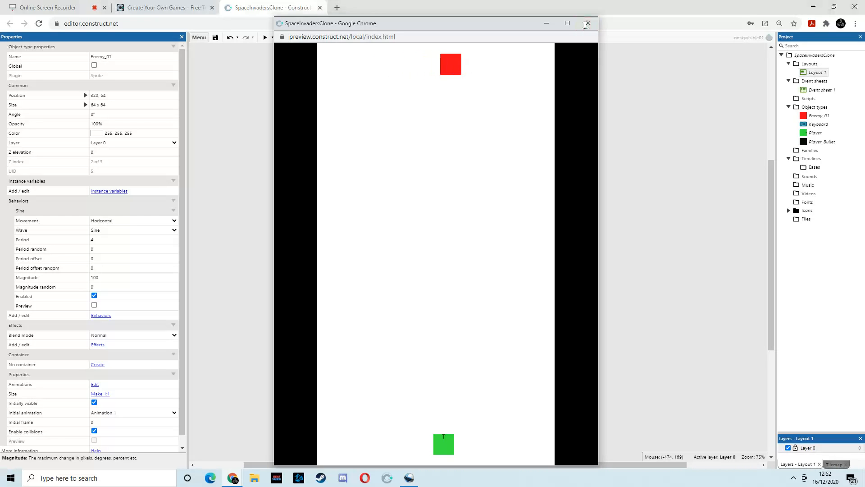
left_click(588, 23)
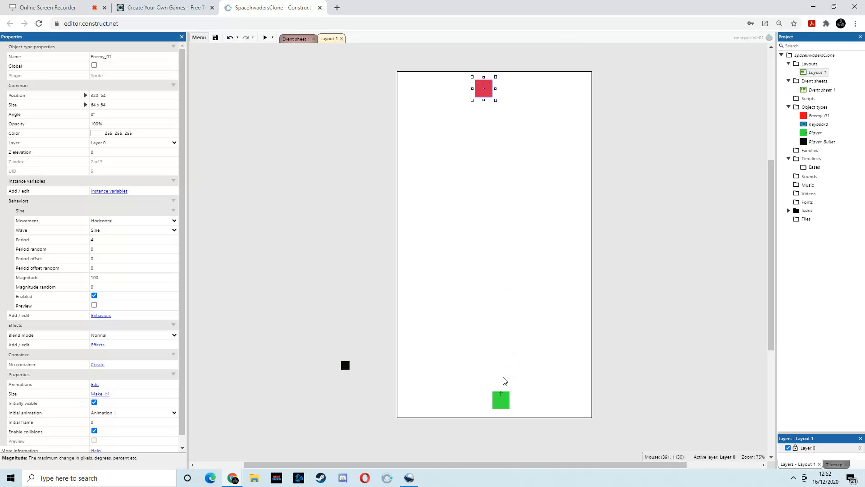
Open Event sheet 1 and search the available Enemy_01 conditions for "move"
left_click(297, 40)
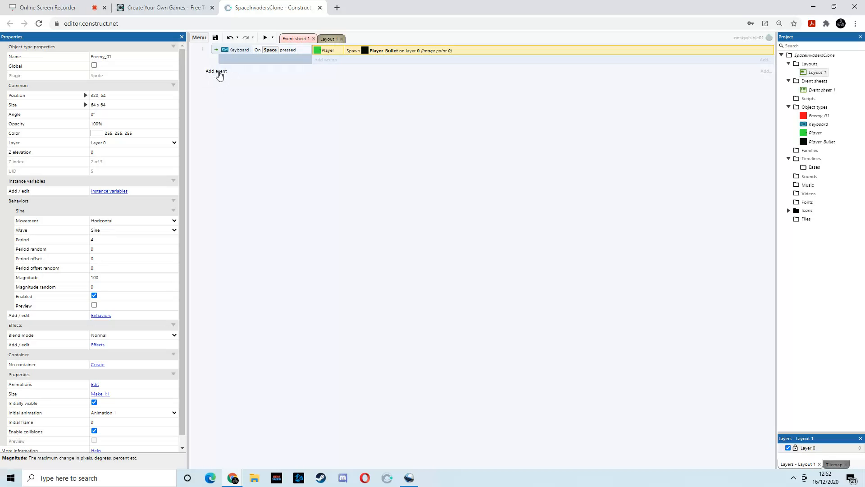
left_click(220, 74)
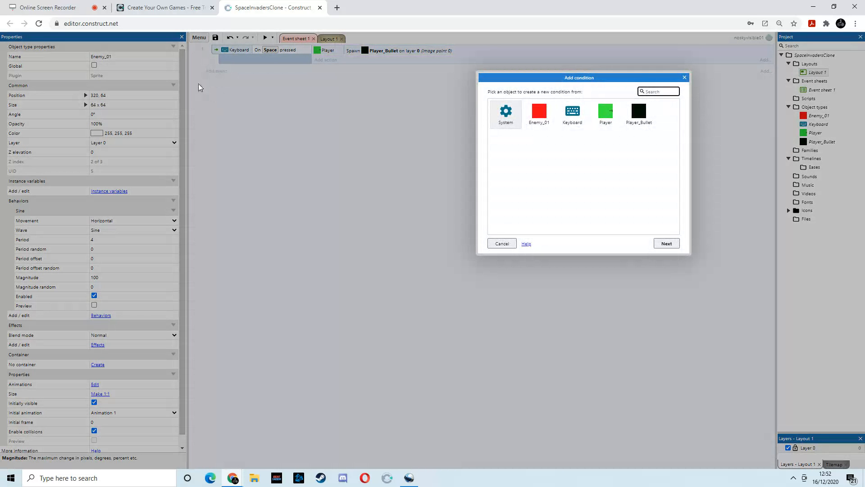
double_click(539, 118)
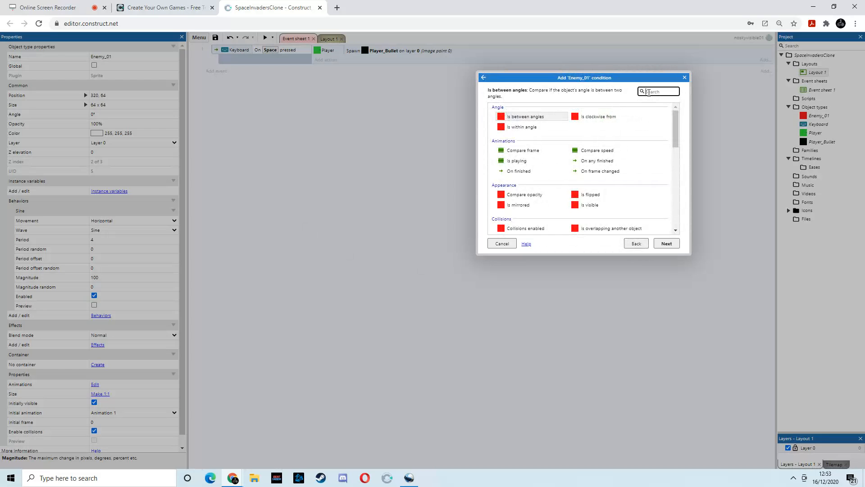
type("move")
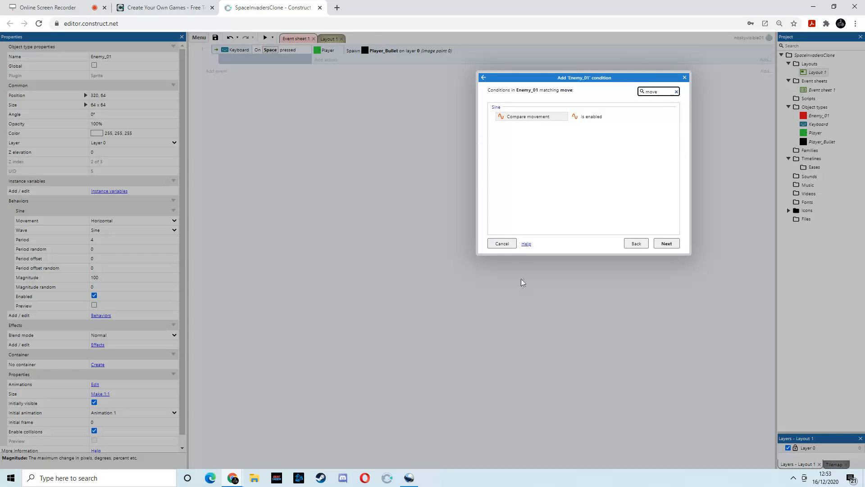
left_click(507, 244)
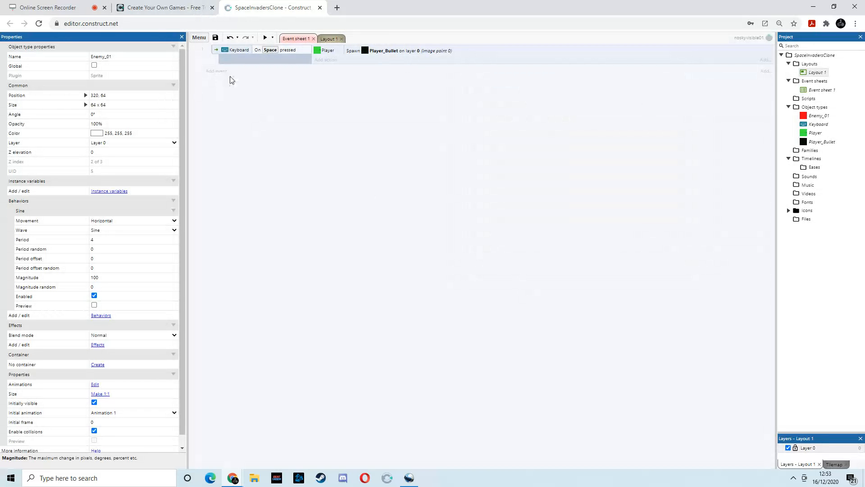
Add a new event with the Enemy_01 On created condition below the Space key event
left_click(217, 73)
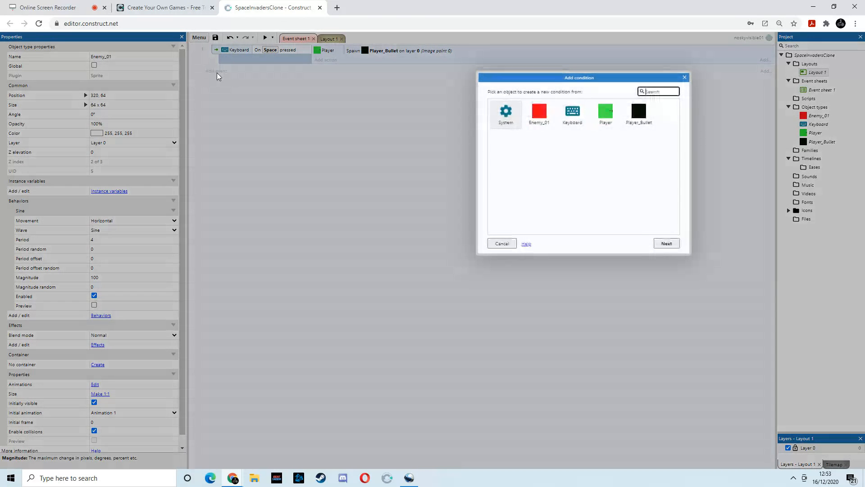
double_click(539, 114)
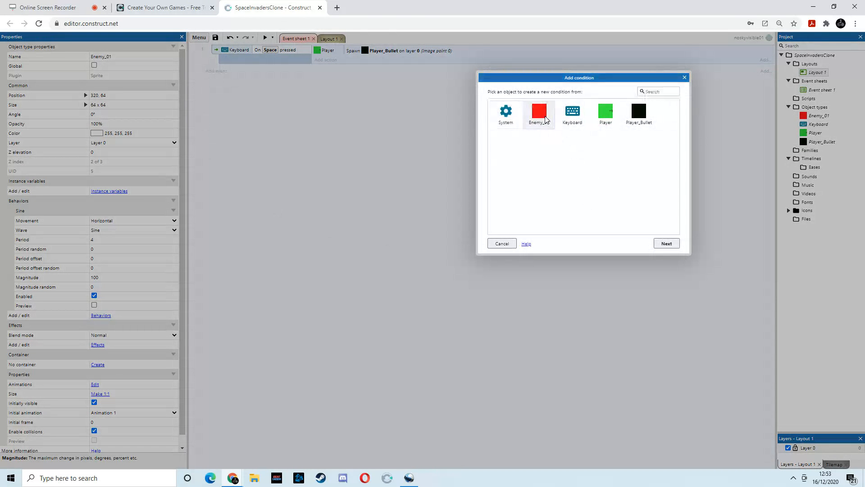
type("on cre")
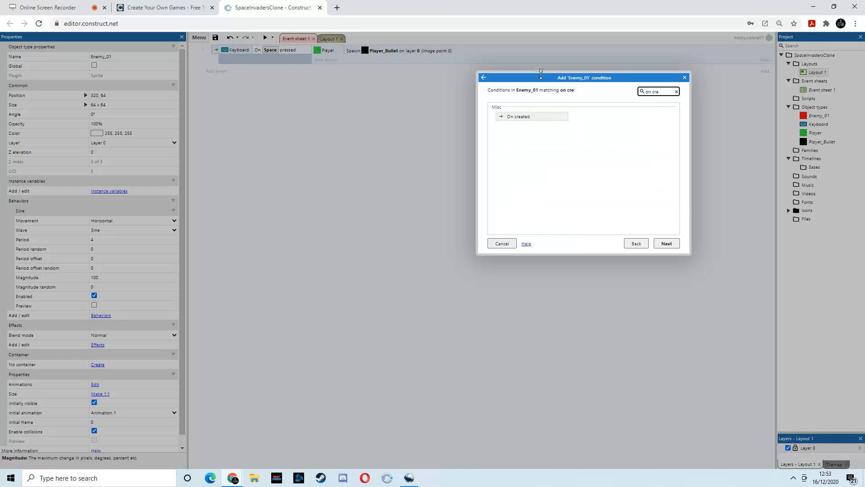
double_click(516, 118)
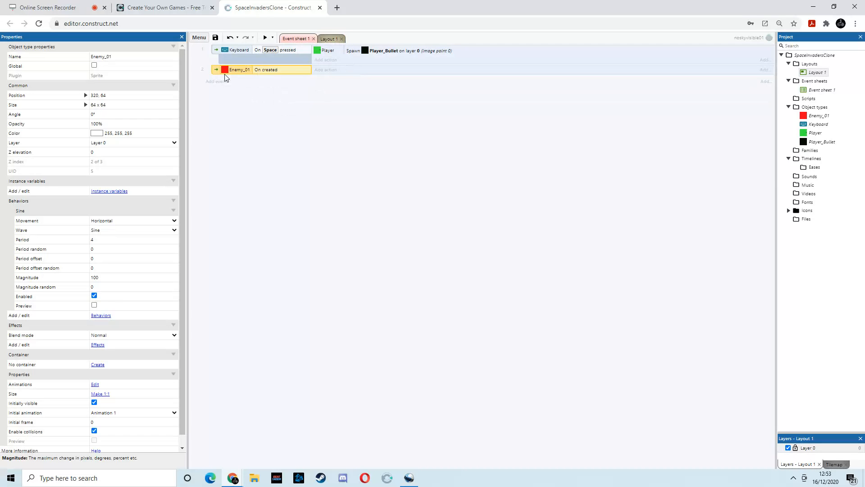
Add a Move at angle action for Enemy_01 to the On created event, with angle 90 and distance 1
left_click(325, 70)
double_click(540, 111)
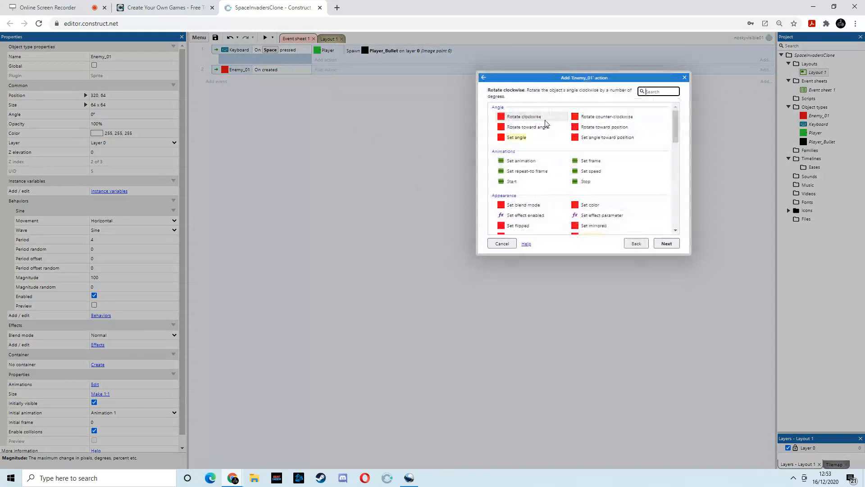
type("move")
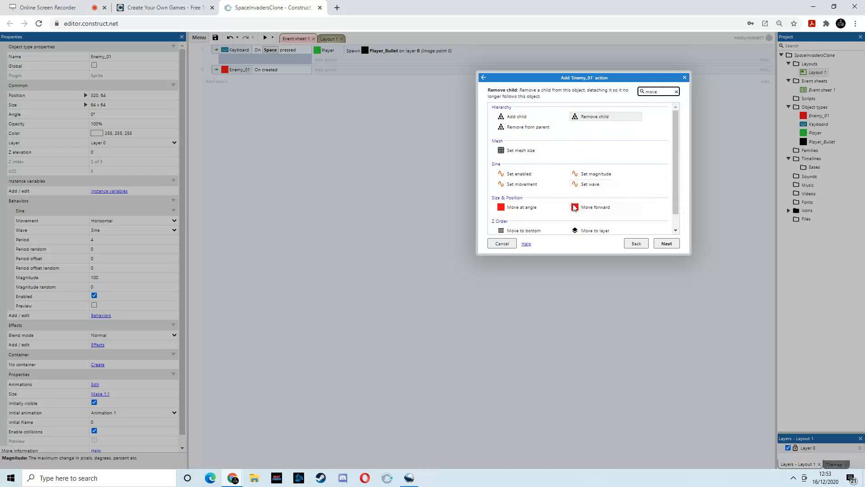
double_click(519, 207)
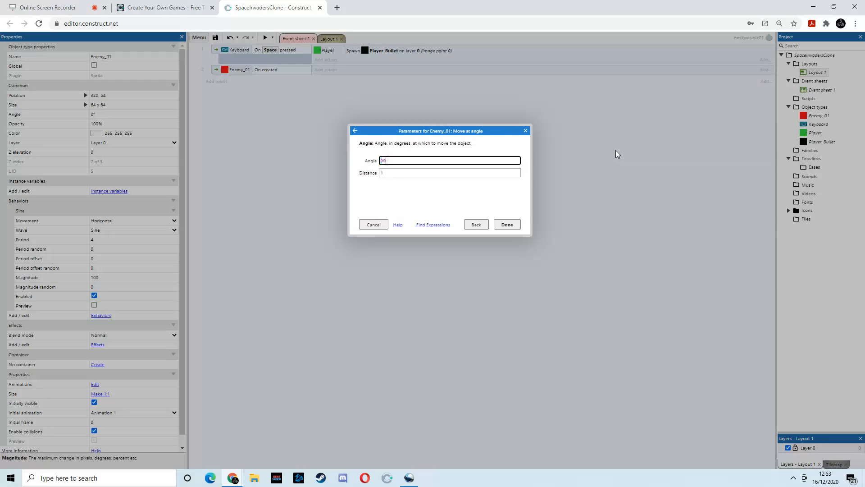
key("Tab")
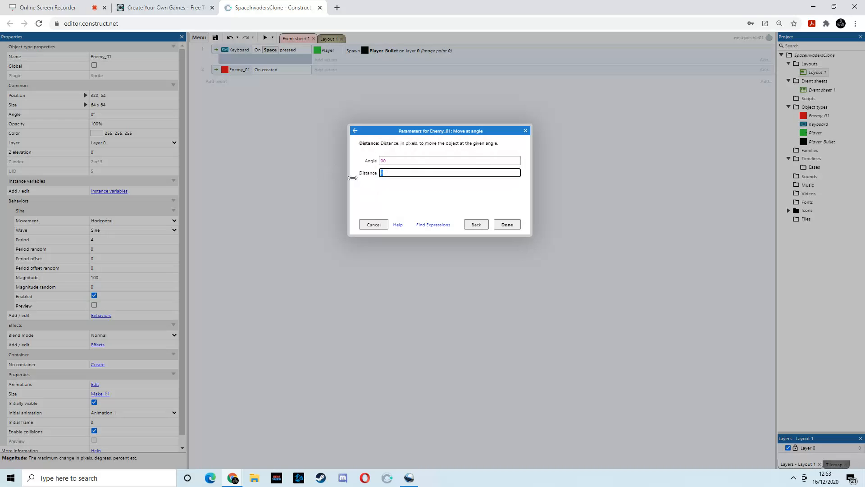
key("Return")
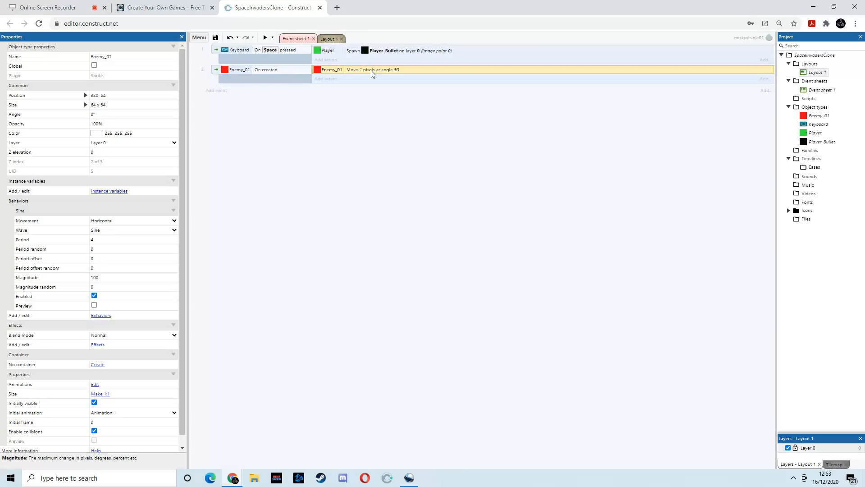
Clear the second event by deleting its On created condition and Move at angle action
right_click(262, 81)
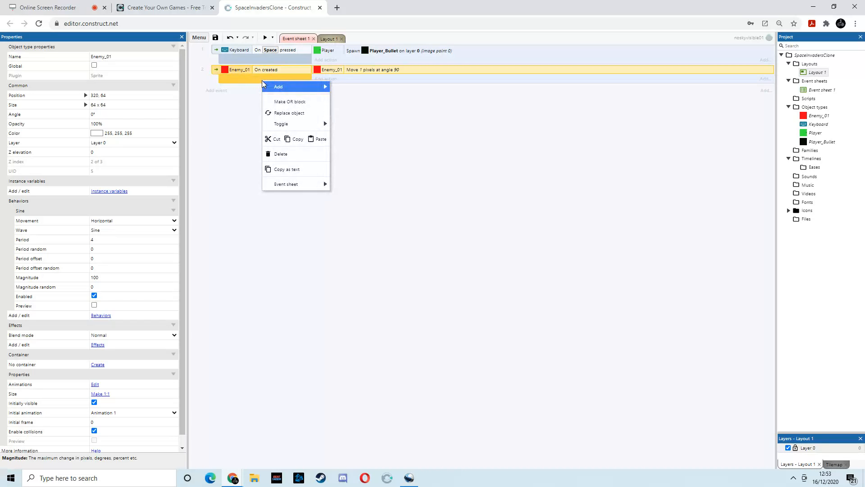
mouse_move(289, 89)
left_click(252, 90)
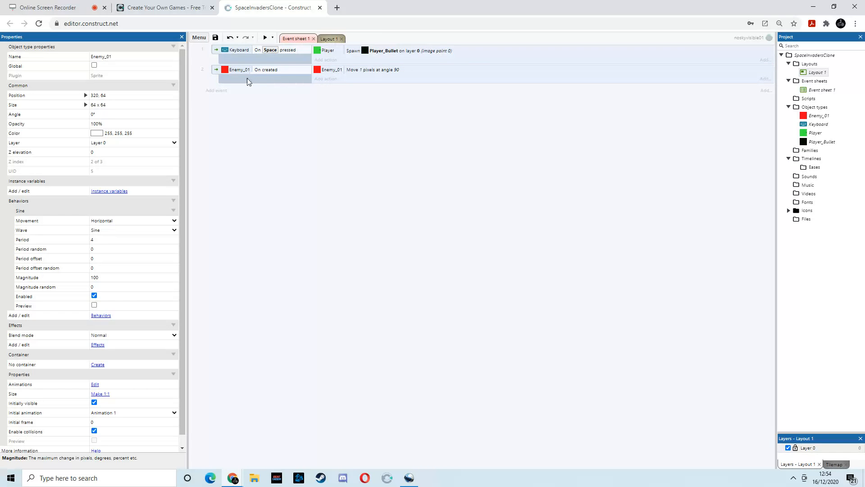
left_click(269, 71)
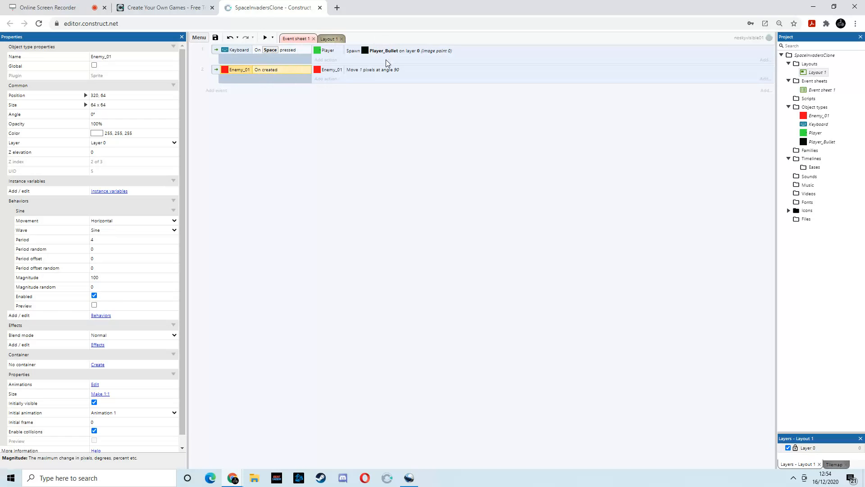
key("Delete")
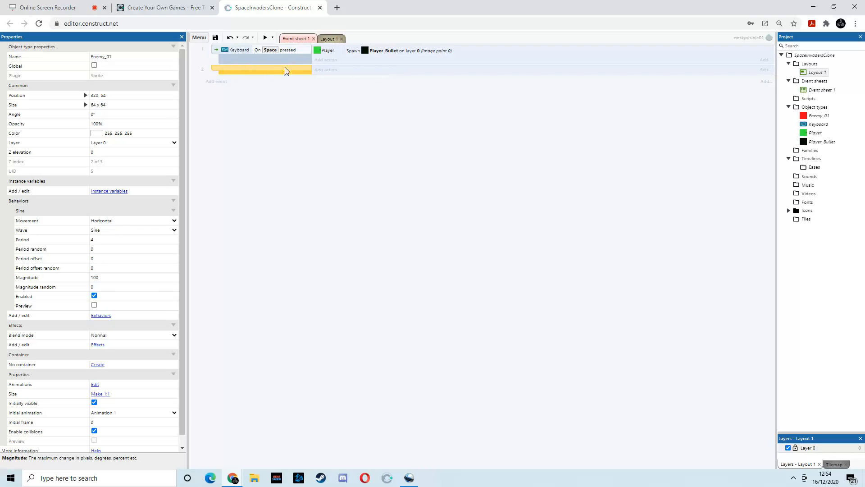
Add the System condition Every tick to the empty second event
double_click(245, 70)
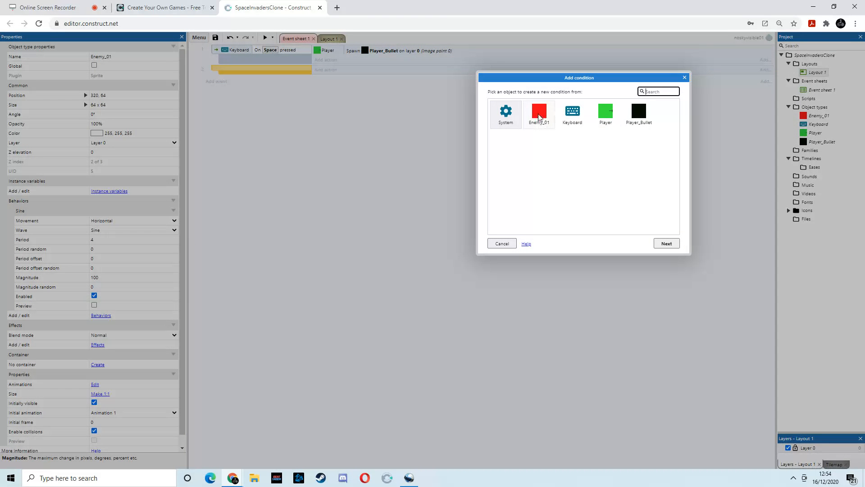
double_click(504, 113)
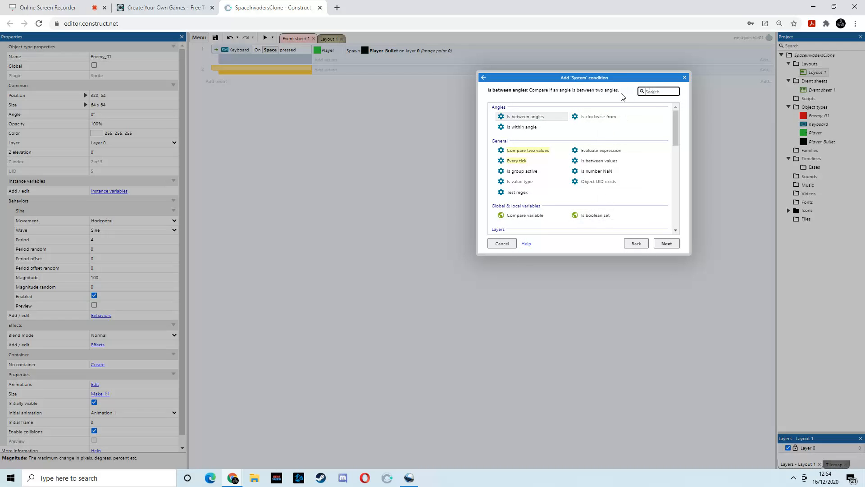
type("tick")
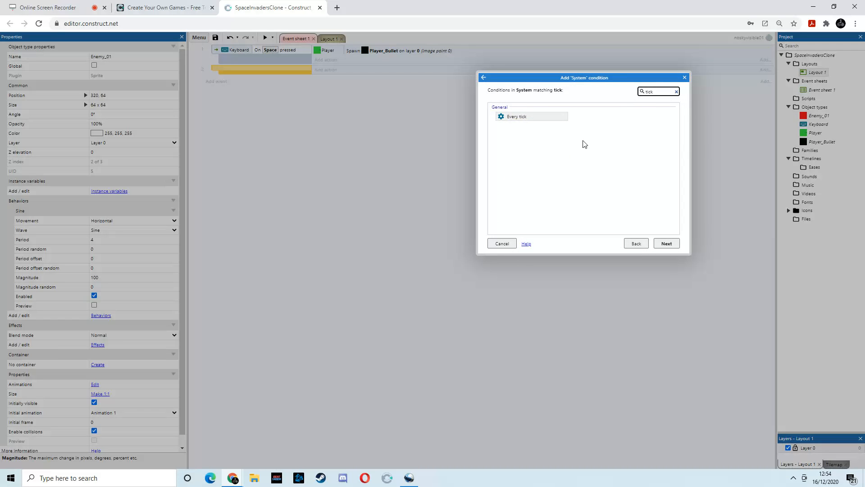
double_click(518, 117)
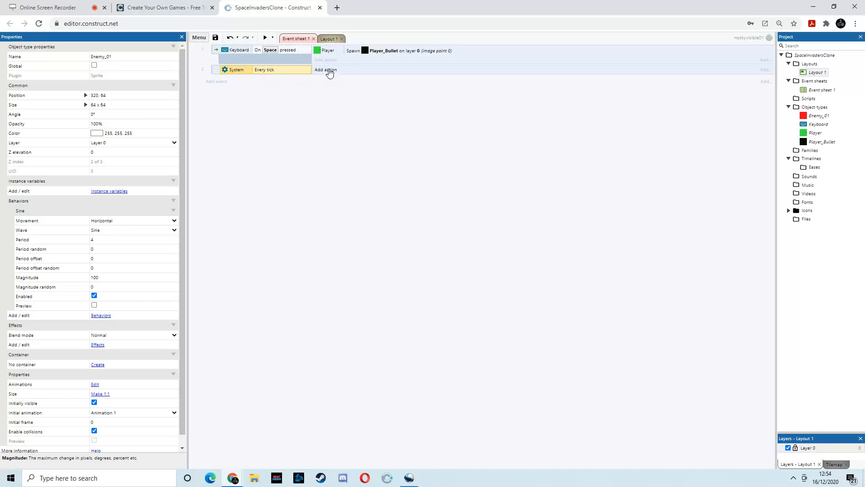
Add a Move at angle action for Enemy_01 to the Every tick event, with angle 90 and distance 2
left_click(332, 70)
double_click(525, 127)
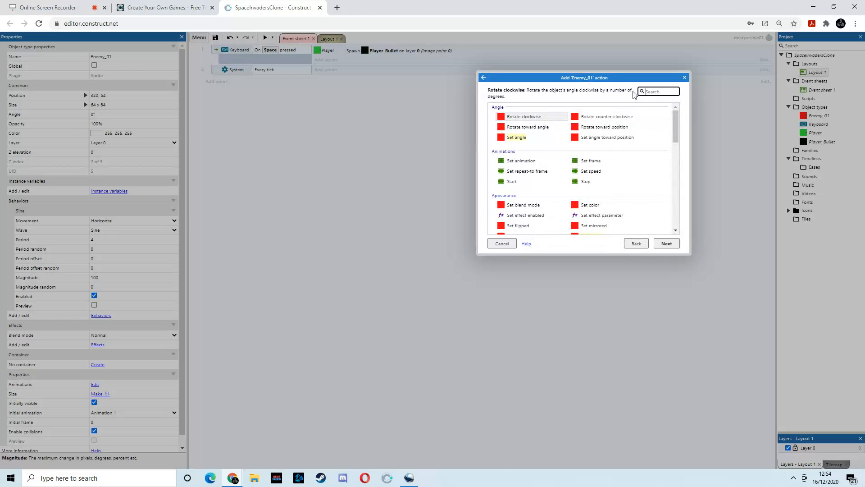
type("move")
double_click(521, 208)
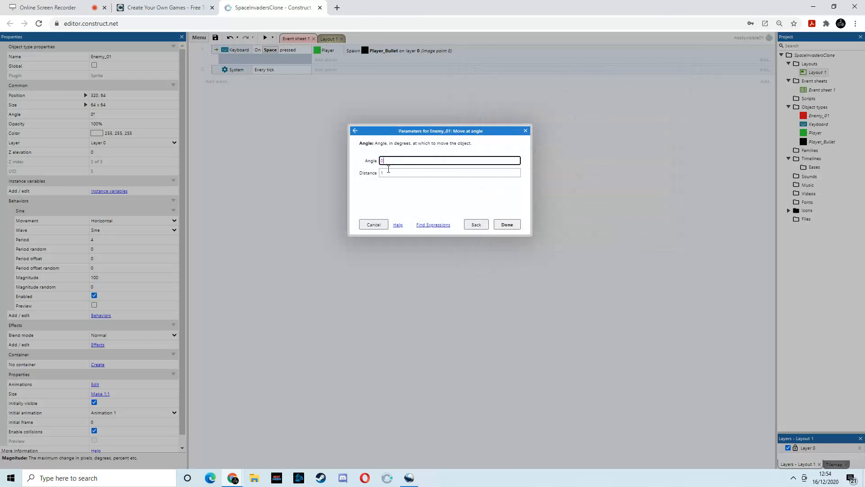
type("90")
key("Tab")
type("2")
key("Return")
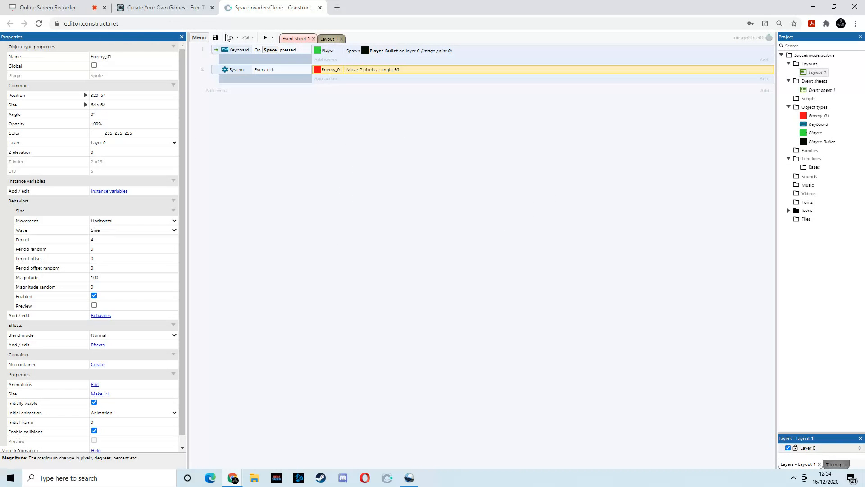
Preview the game to check how Enemy_01 sways and descends, and close the preview
left_click(266, 38)
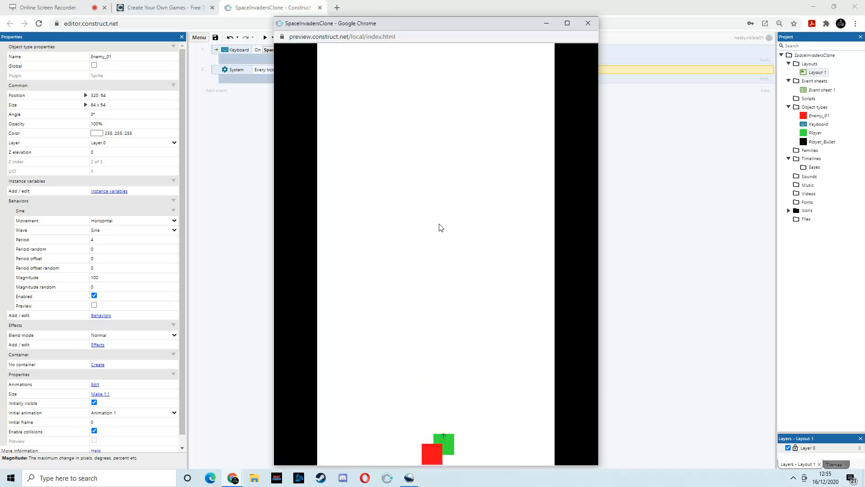
left_click(588, 23)
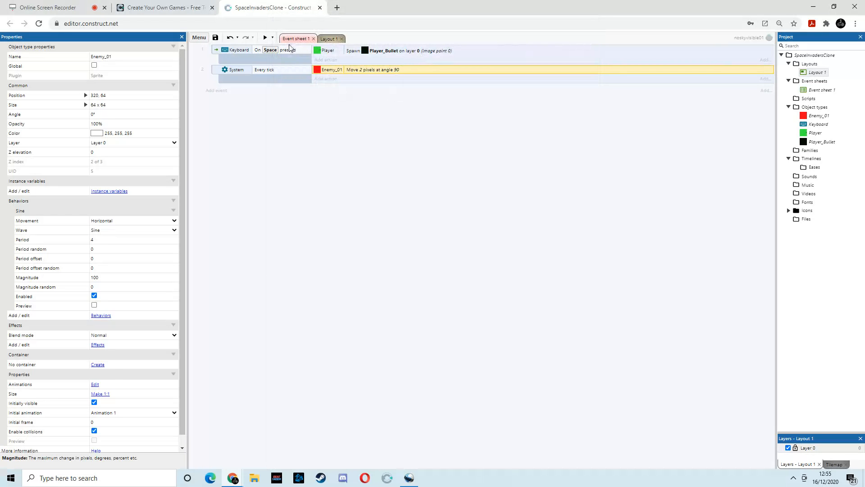
Duplicate Enemy_01 twice in Layout 1, placing one copy at 512, 64 and the other at 128, 64
left_click(328, 39)
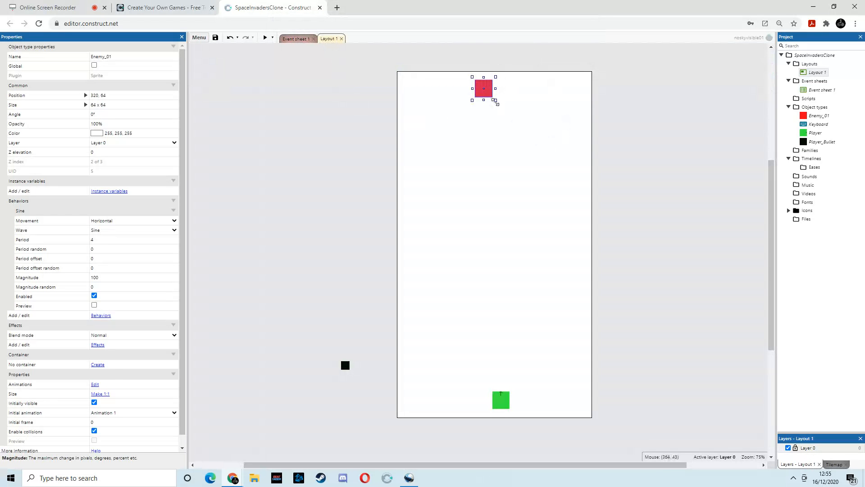
left_click_drag(482, 84, 534, 82, "ctrl")
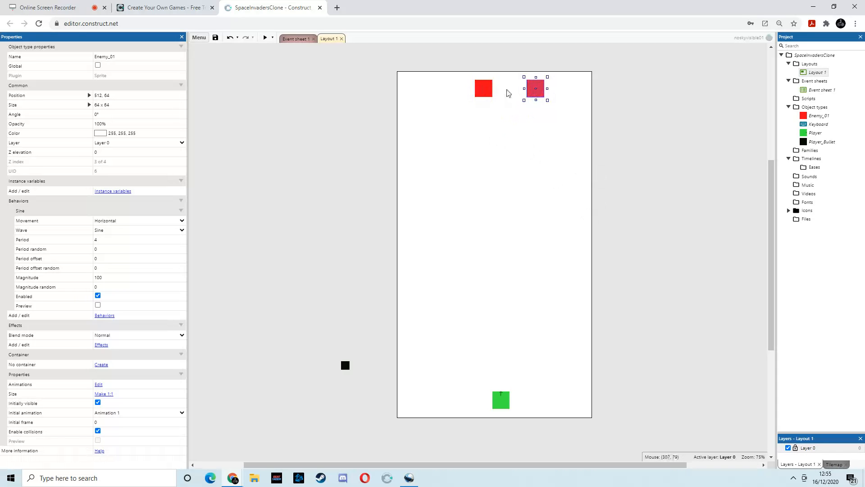
left_click(484, 91)
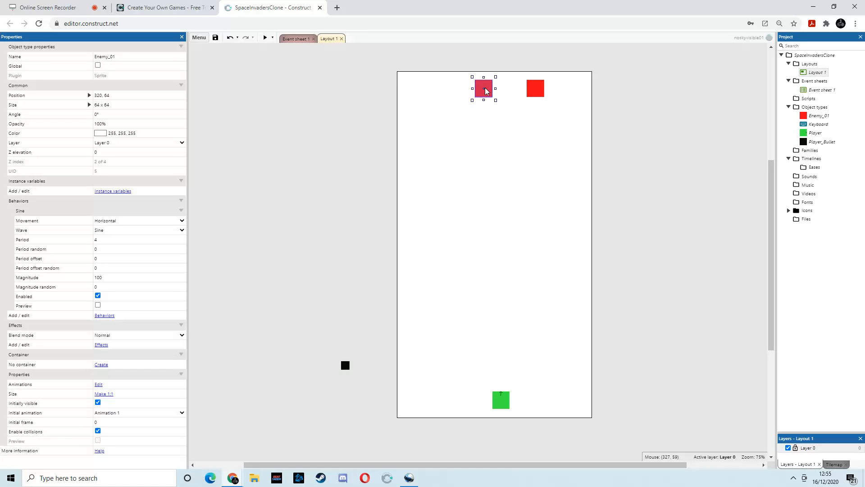
left_click_drag(486, 91, 434, 91, "ctrl")
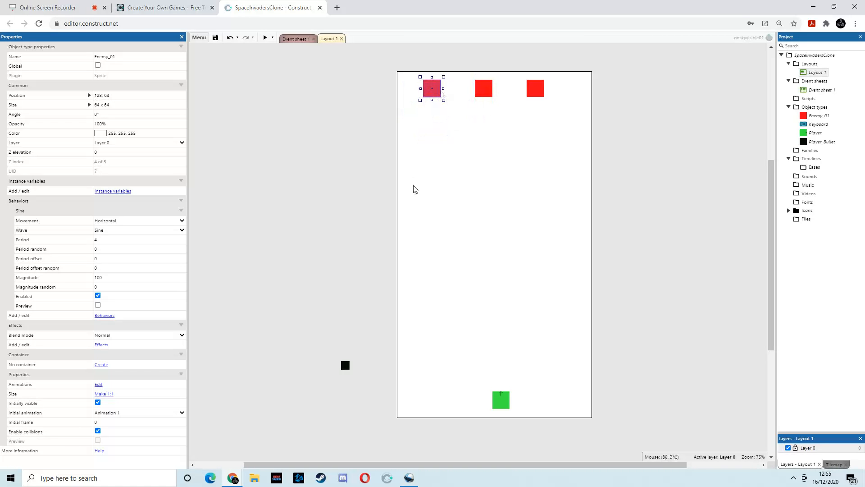
left_click(585, 166)
Preview the layout with the row of three enemies, fire several bullets from the Player, and close the preview
left_click(264, 37)
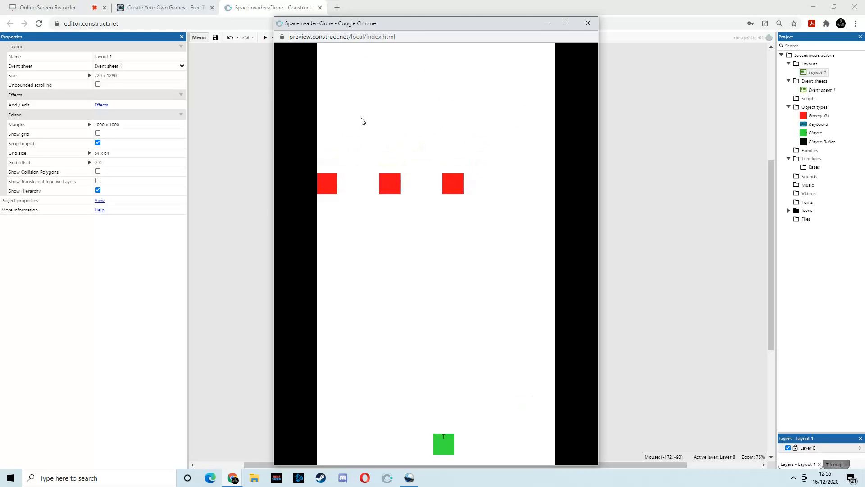
key("space")
key("space")
key("space")
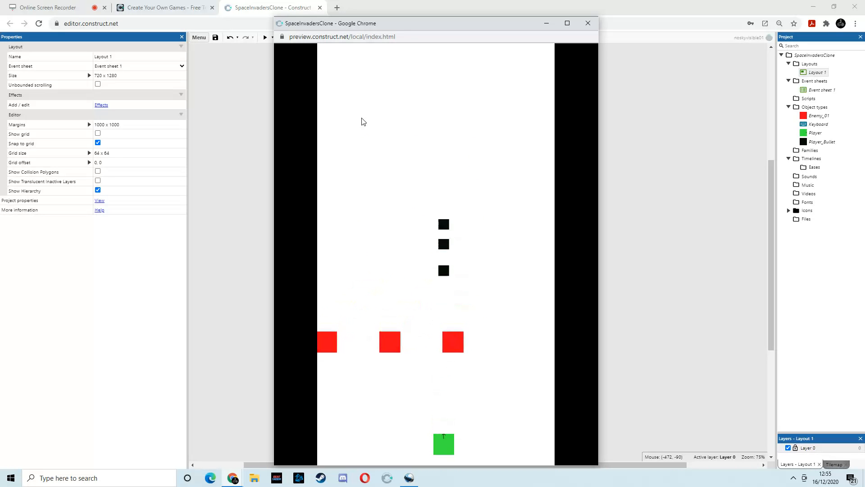
key("space")
key("space")
key("space")
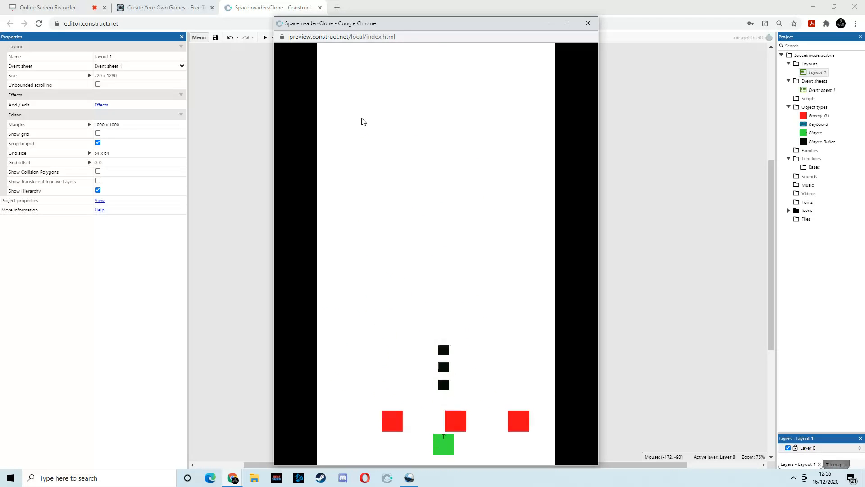
left_click(588, 23)
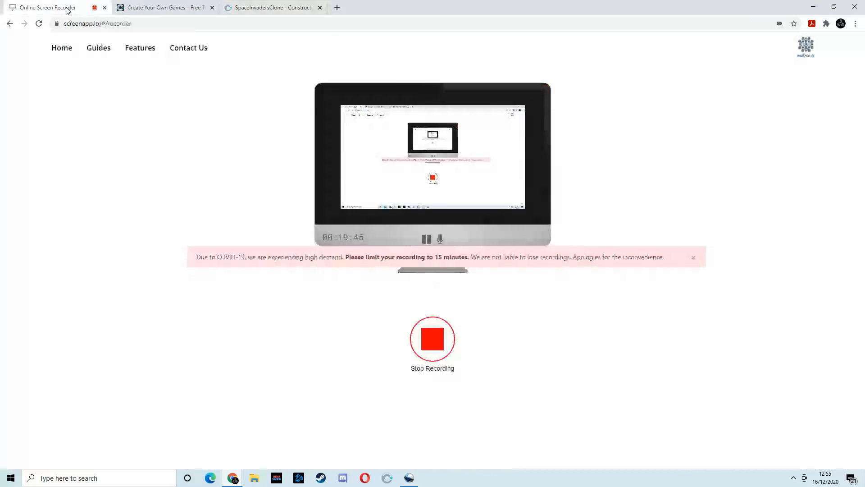
left_click(67, 10)
left_click(269, 9)
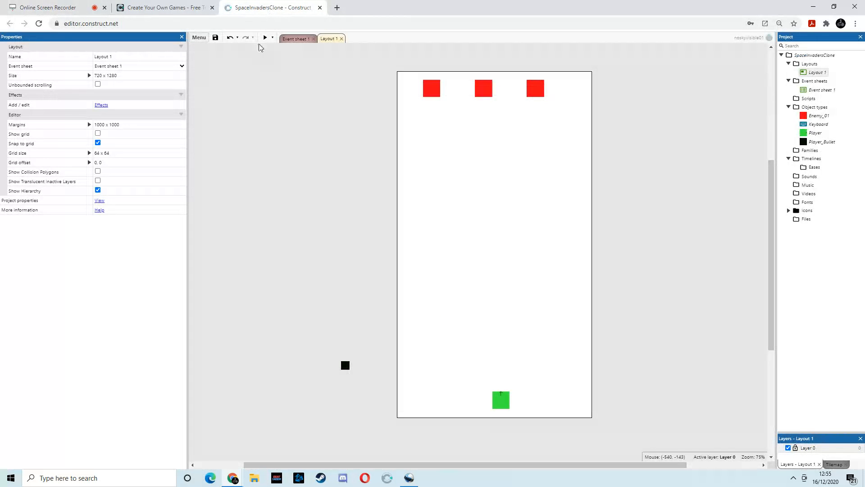